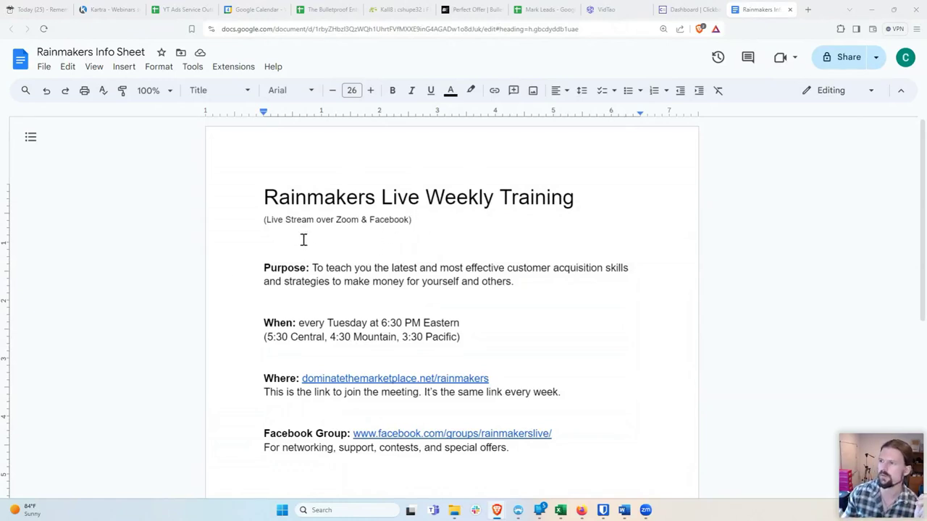
# Step: Delete the '(Live Stream over Zoom & Facebook)' subtitle line, then review the Purpose and When lines
pyautogui.click(417, 220)
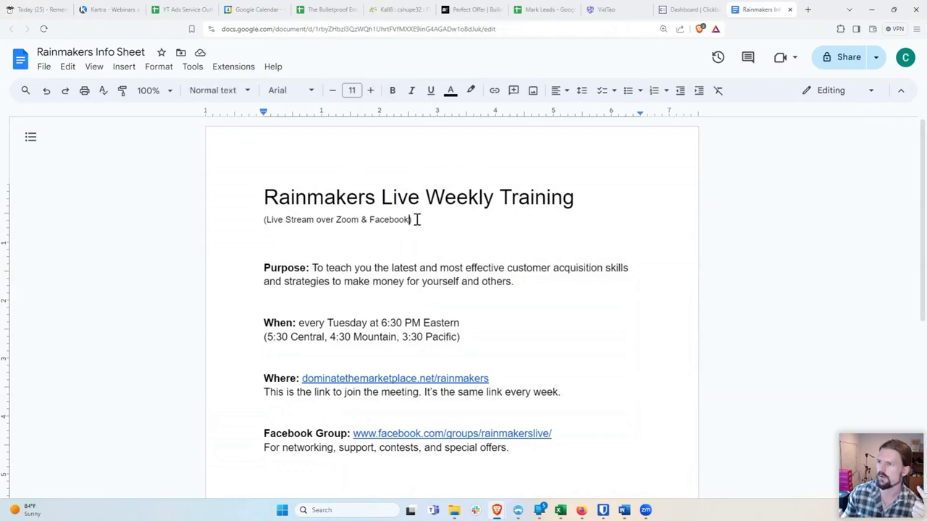
pyautogui.moveTo(417, 220); pyautogui.dragTo(254, 223)
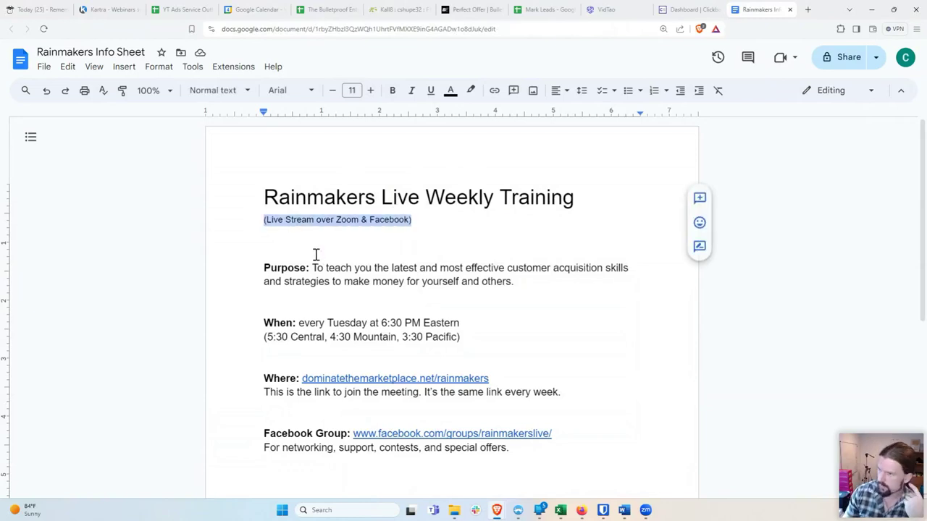
pyautogui.press('BackSpace')
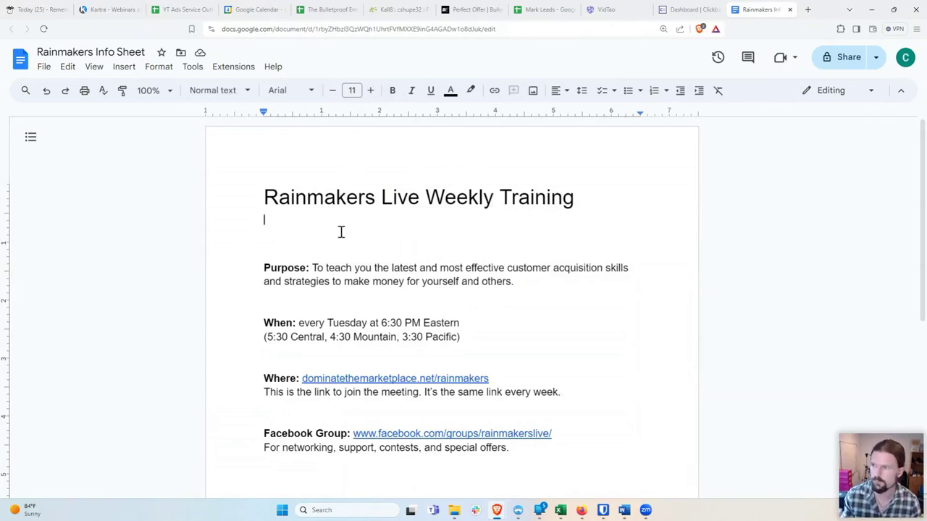
pyautogui.click(311, 284)
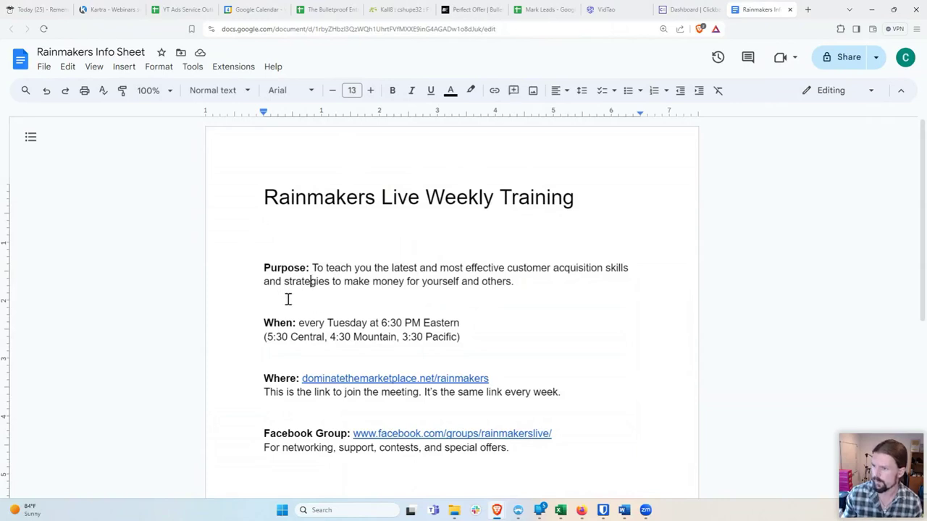
pyautogui.click(327, 323)
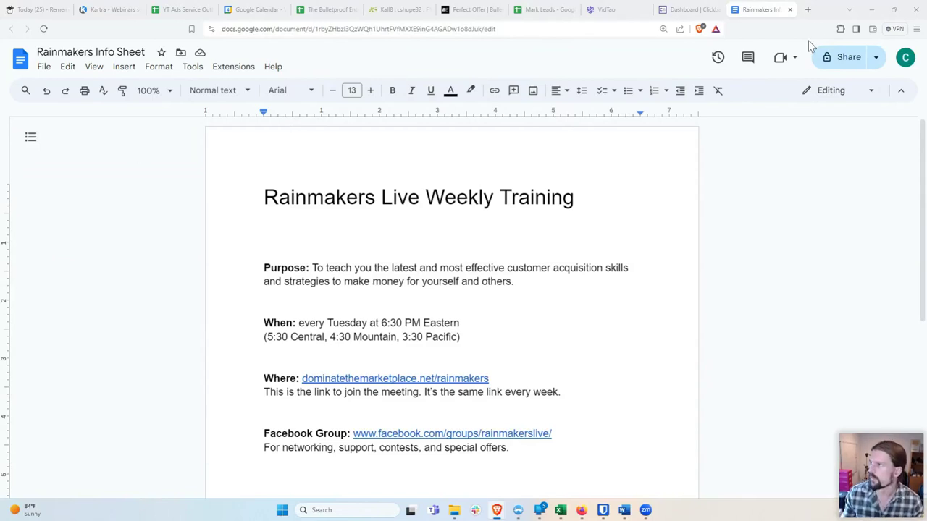
# Step: Open a new Brave tab and load docs.new to get a blank Google Doc
pyautogui.click(808, 9)
pyautogui.write('docs.')
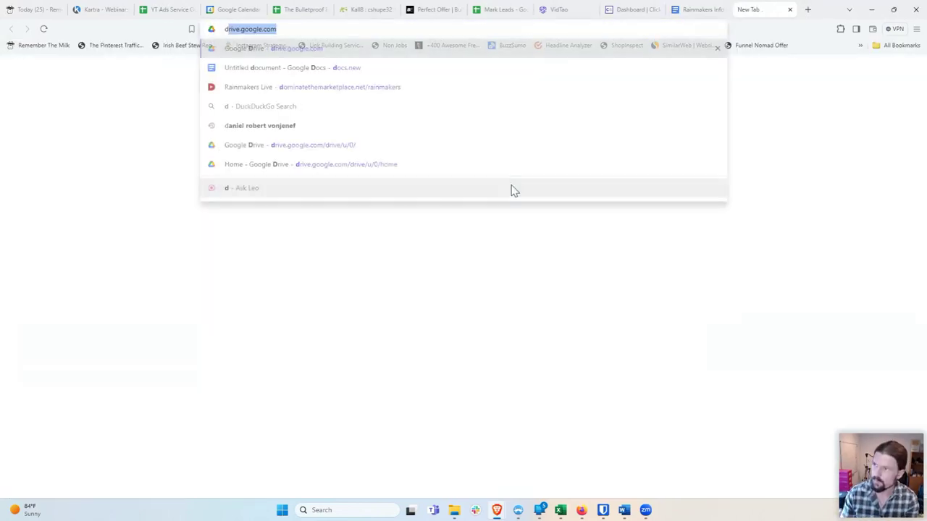
pyautogui.press('Return')
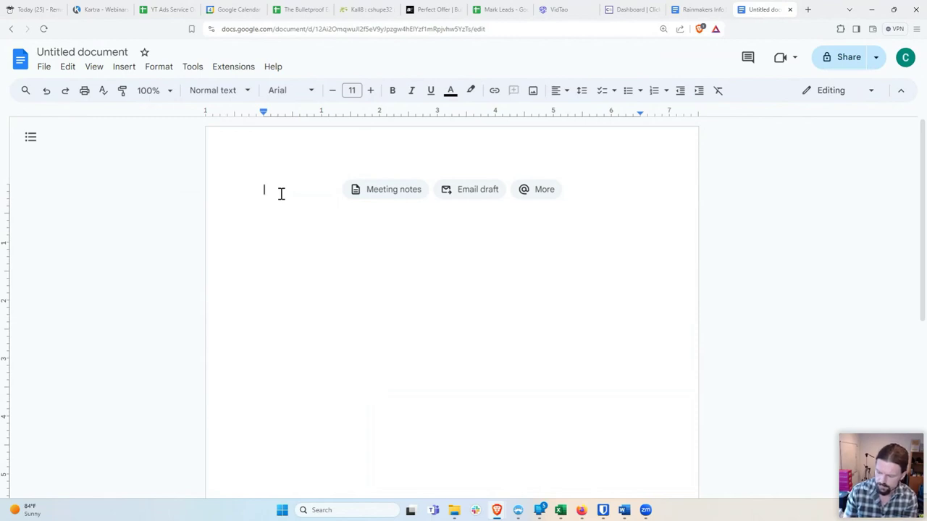
# Step: Type the heading 'How To Get AI To Create A Lead Magnet For You' on the first line
pyautogui.write('AI C')
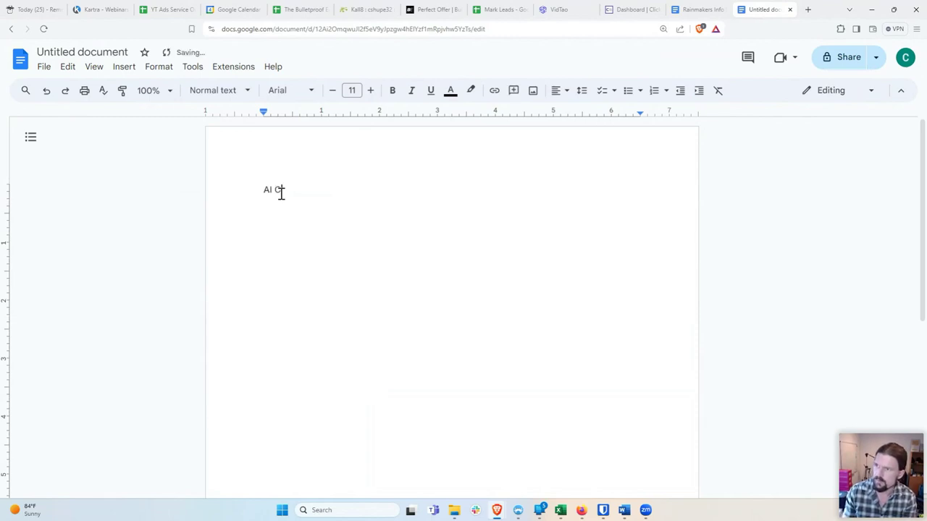
pyautogui.press('BackSpace')
pyautogui.press('BackSpace')
pyautogui.press('BackSpace')
pyautogui.press('BackSpace')
pyautogui.write('Wri')
pyautogui.press('BackSpace')
pyautogui.press('BackSpace')
pyautogui.press('BackSpace')
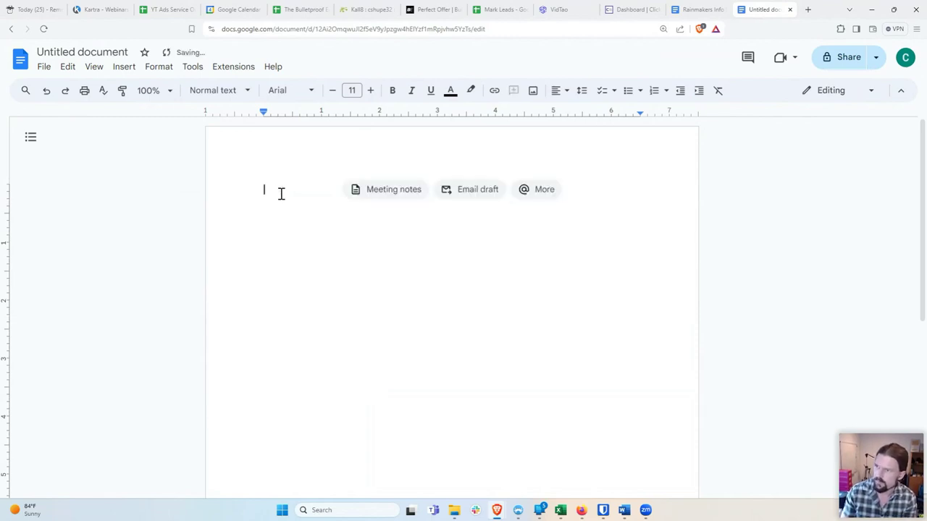
pyautogui.write('How To Get AI To')
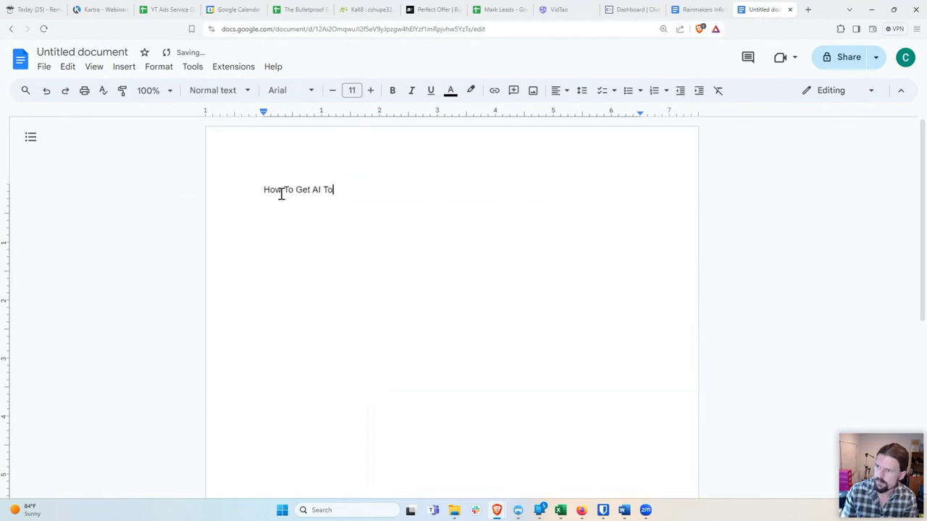
pyautogui.write(' Create A Lead M')
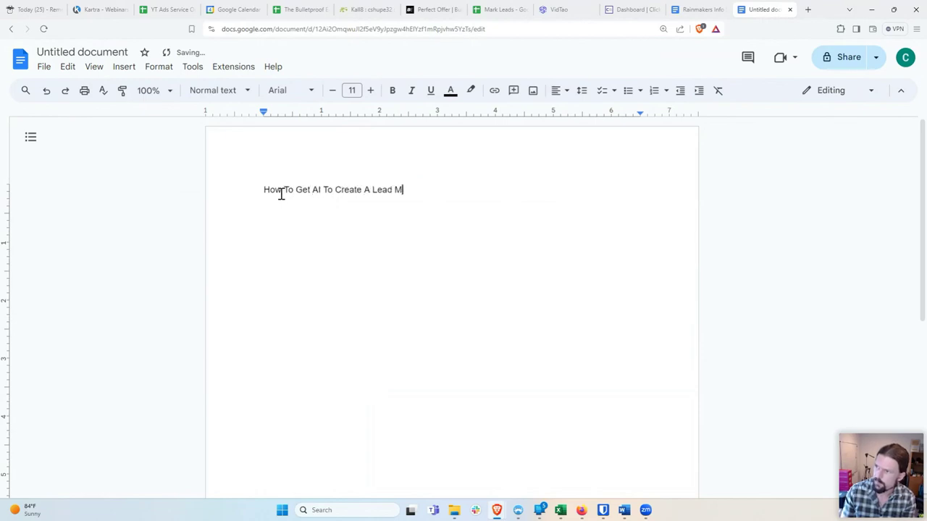
pyautogui.write('agnet For You')
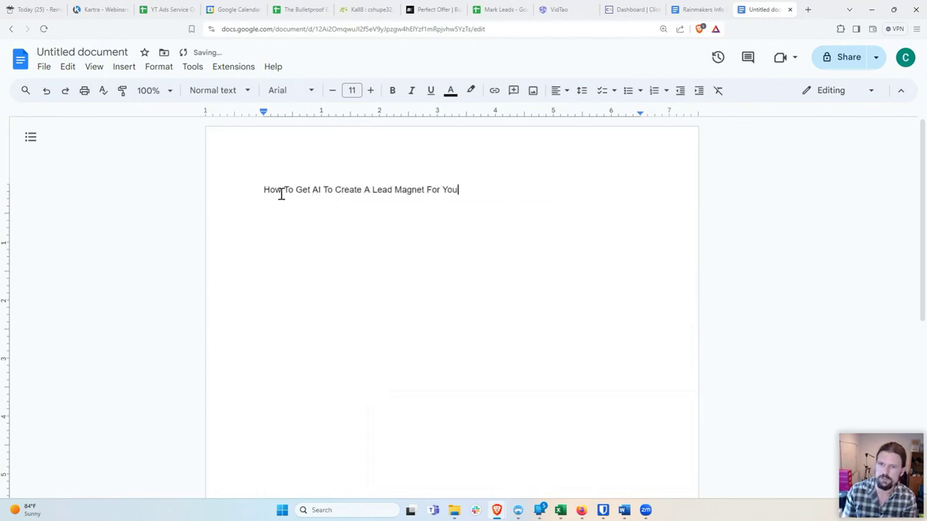
pyautogui.press('Return')
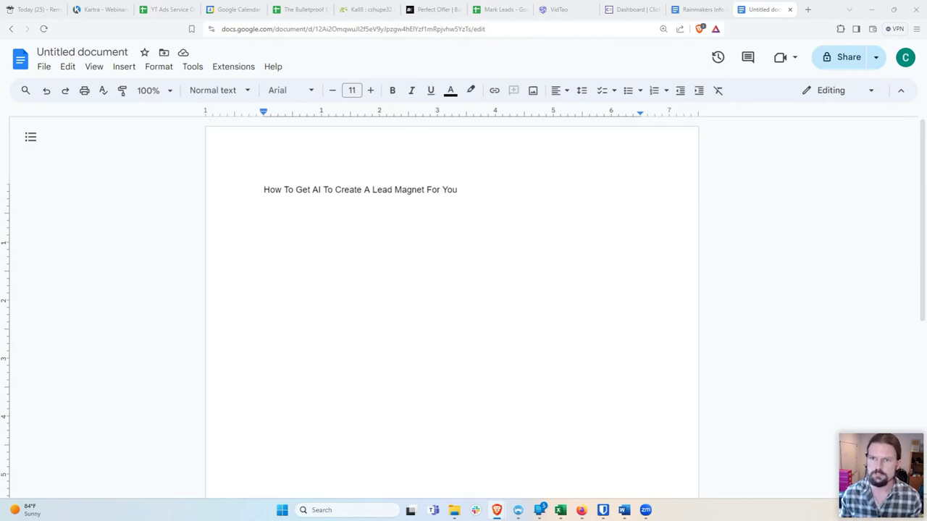
pyautogui.click(392, 206)
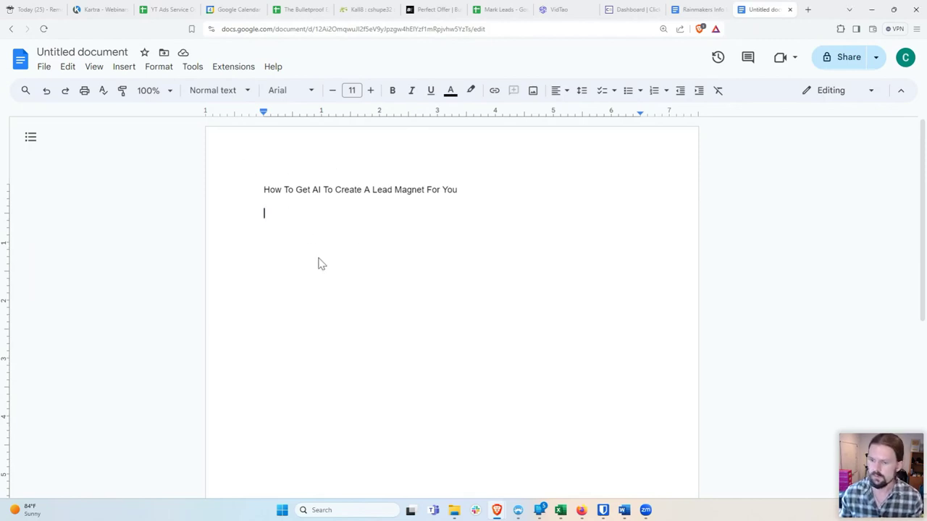
# Step: Add another blank line beneath the heading
pyautogui.press('Return')
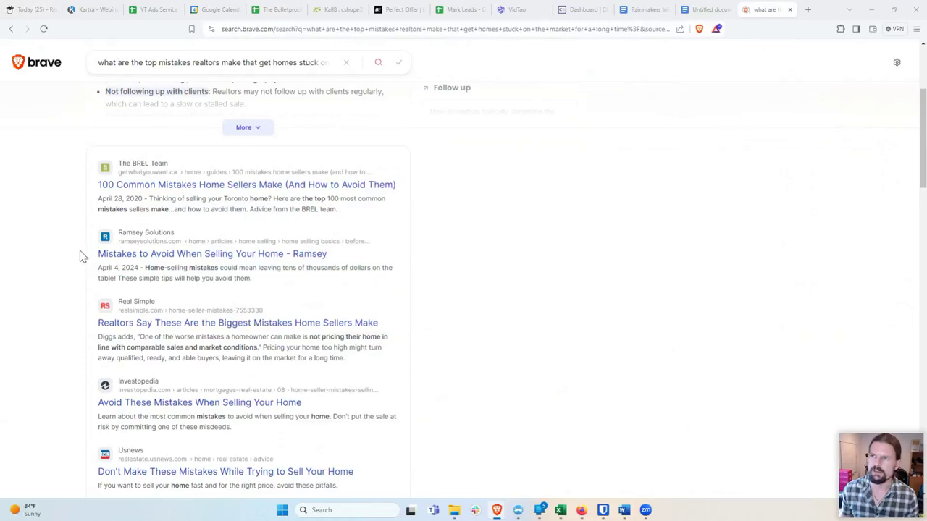
# Step: Scroll back up to Brave's AI answer on realtor mistakes
pyautogui.scroll(3, 80, 251)
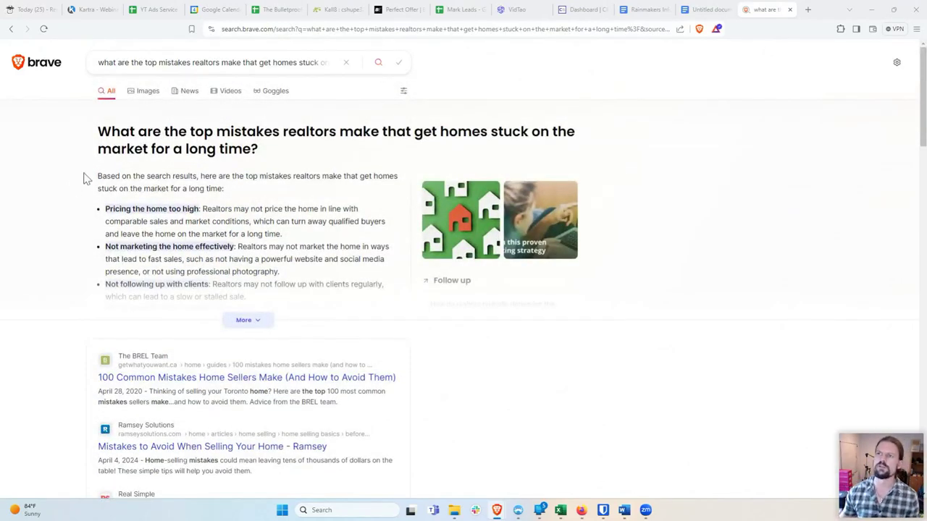
# Step: Expand Brave's AI answer to the full seven-mistake list and read through it
pyautogui.click(246, 320)
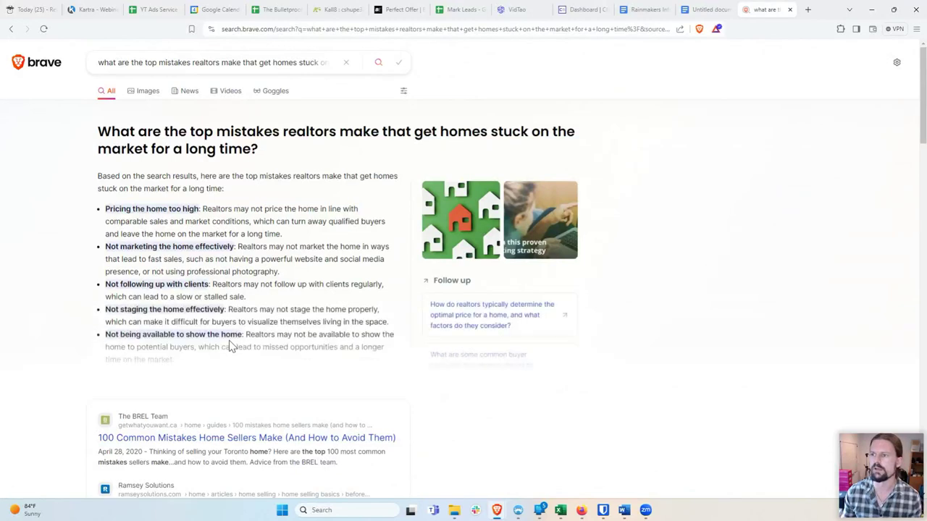
pyautogui.scroll(-2, 239, 326)
pyautogui.scroll(2, 246, 322)
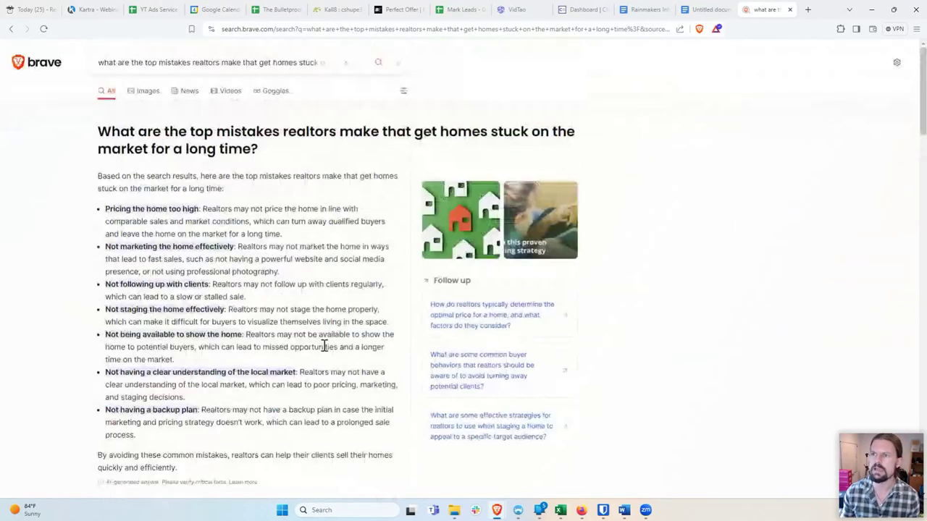
pyautogui.moveTo(98, 175); pyautogui.dragTo(258, 467)
pyautogui.click(259, 467)
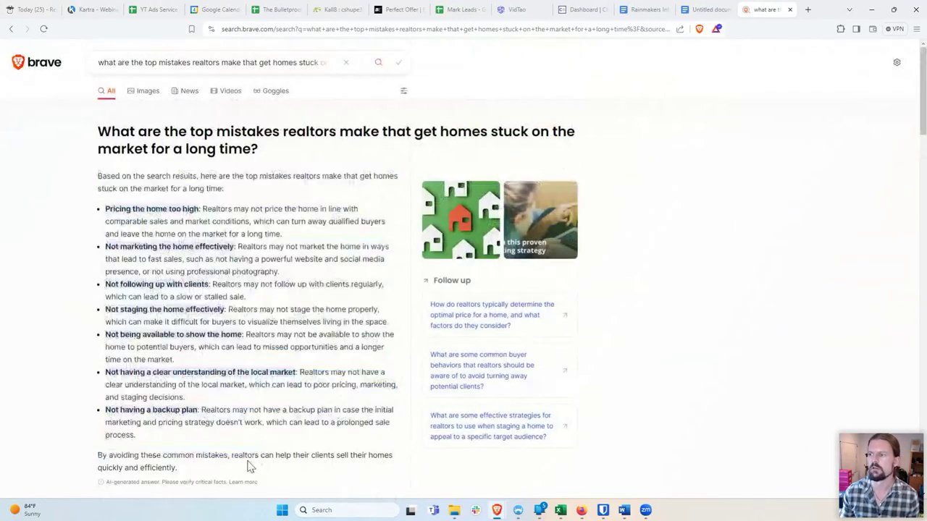
pyautogui.scroll(-2, 192, 348)
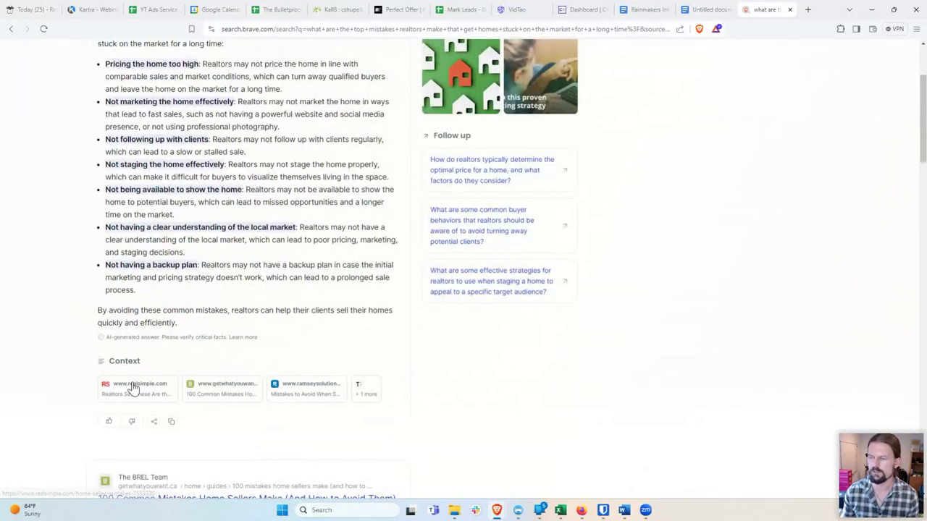
pyautogui.scroll(1, 152, 366)
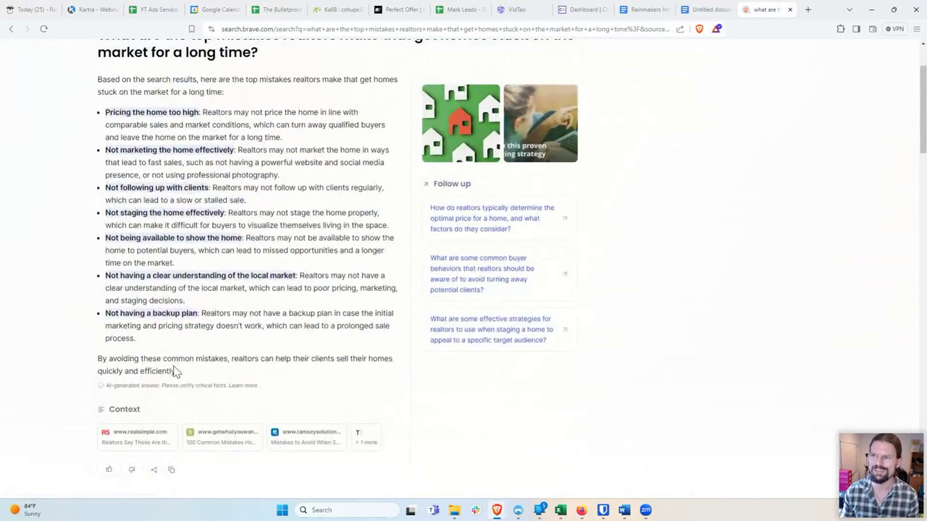
pyautogui.scroll(1, 178, 372)
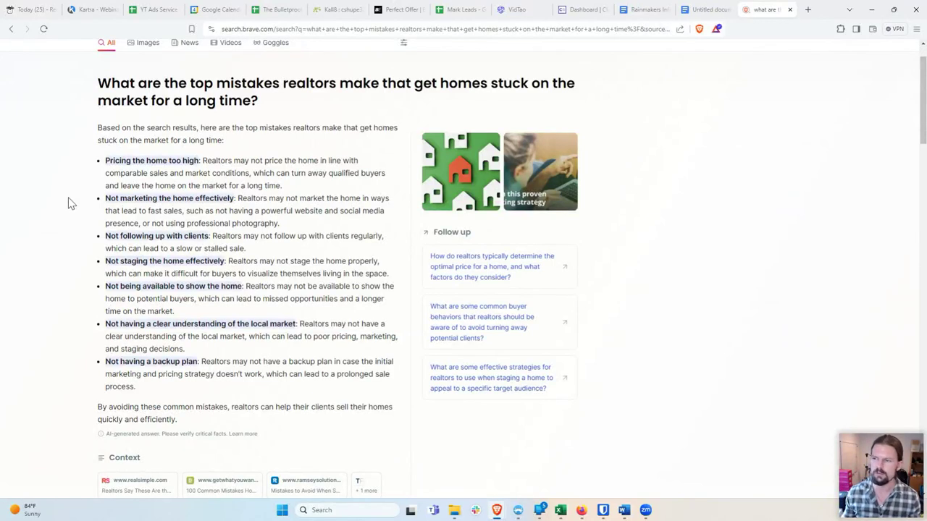
pyautogui.scroll(-1, 65, 289)
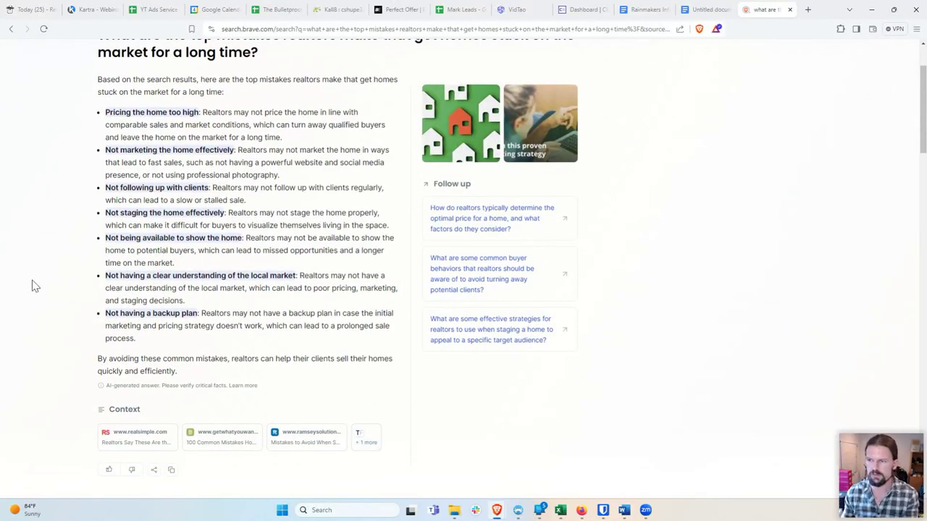
pyautogui.scroll(2, 34, 289)
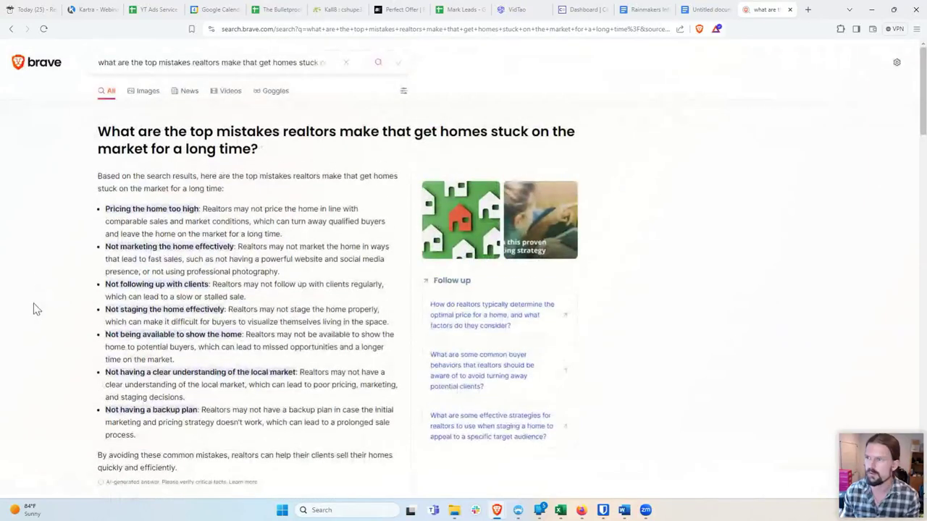
pyautogui.click(255, 29)
# Step: Go to ChatGPT and request a guide on realtor mistakes that get homes stuck on the market
pyautogui.write('chat.openai.com/chat')
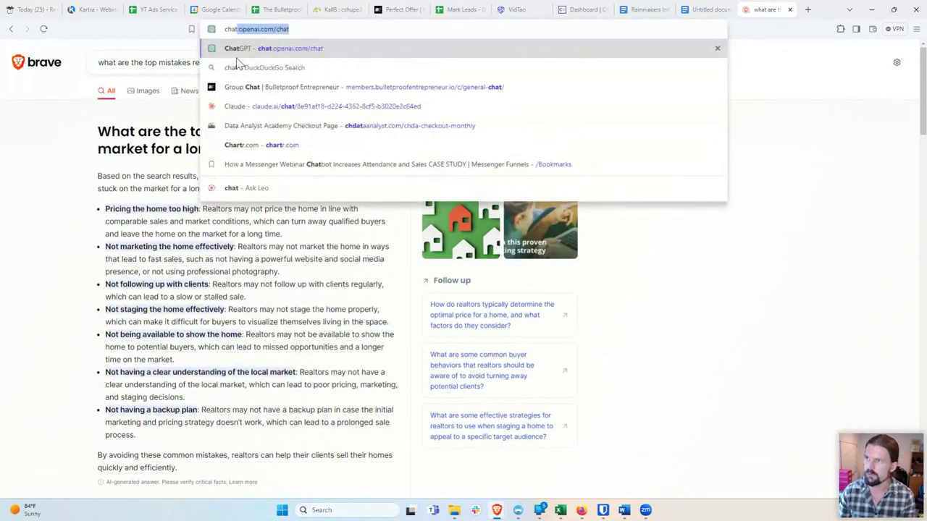
pyautogui.press('Return')
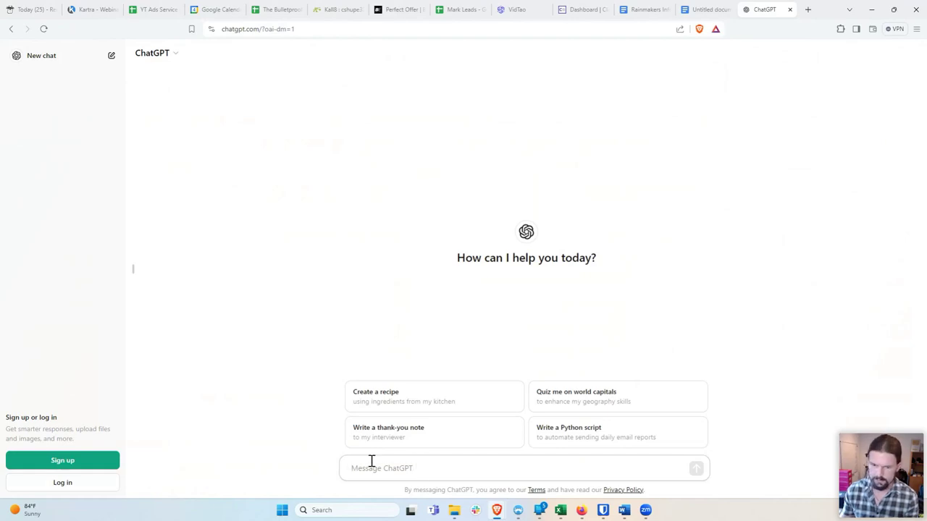
pyautogui.write('Write me a guide to the most common mistakes realt')
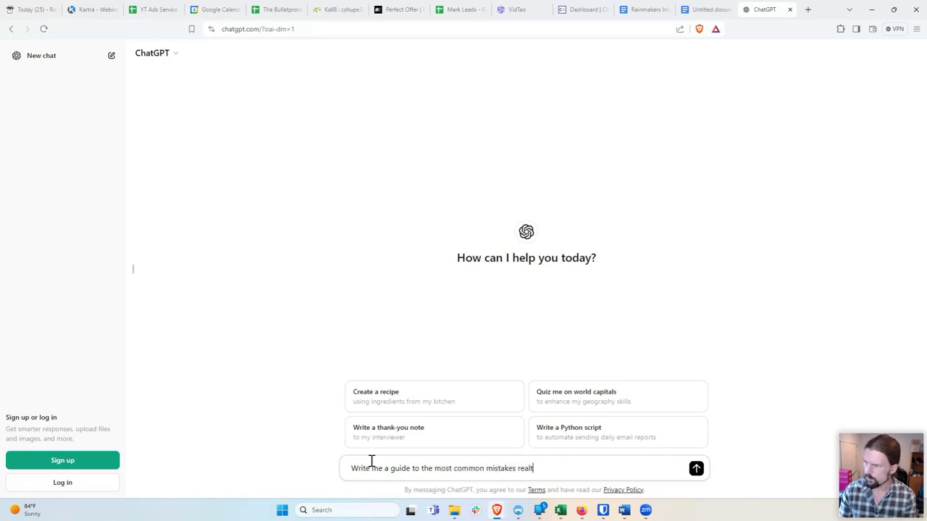
pyautogui.write('ors make that get ')
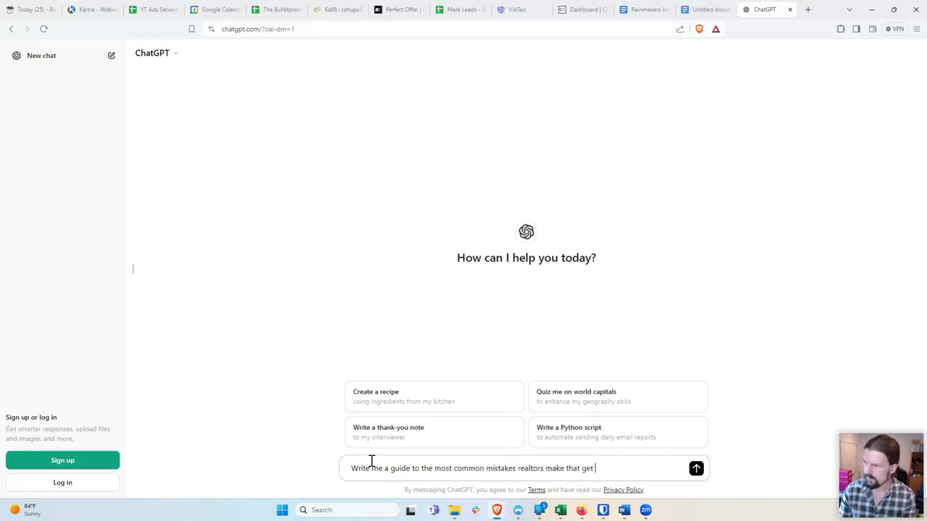
pyautogui.write('homes ')
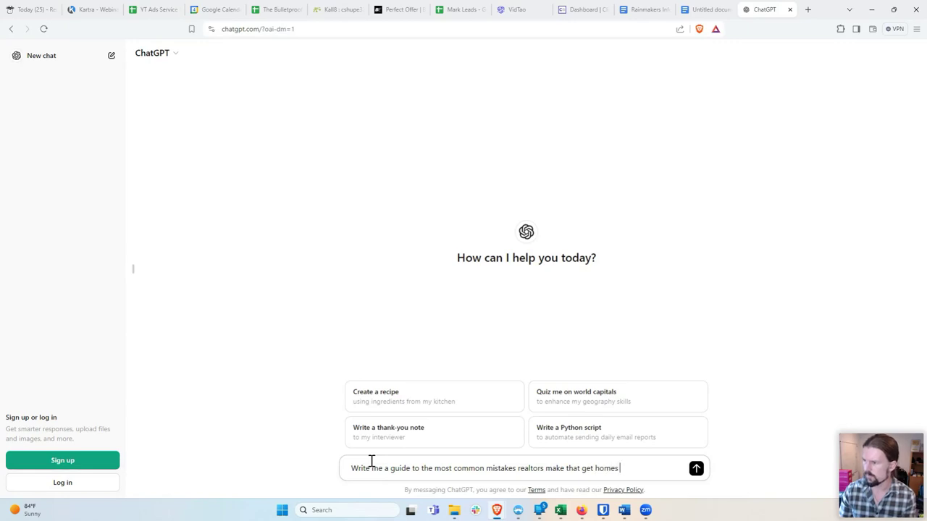
pyautogui.write('stuck on the market')
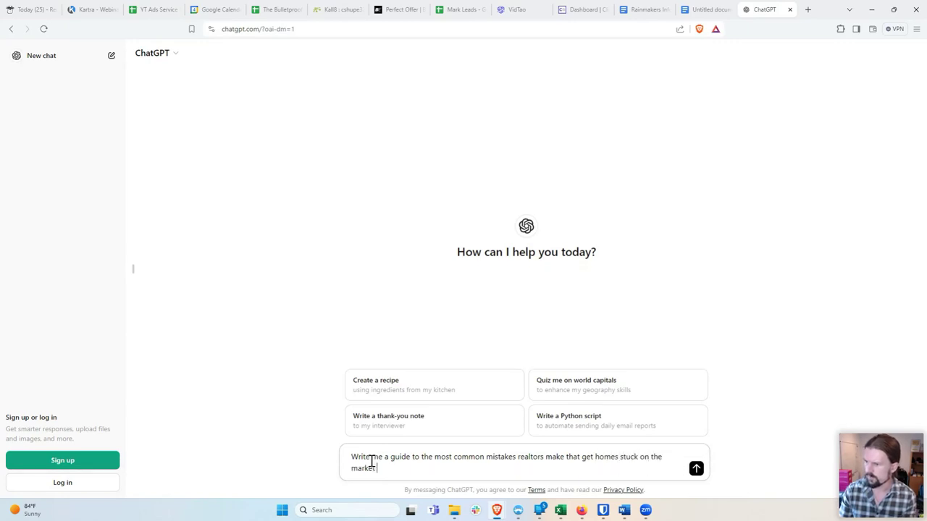
pyautogui.write(' for a long')
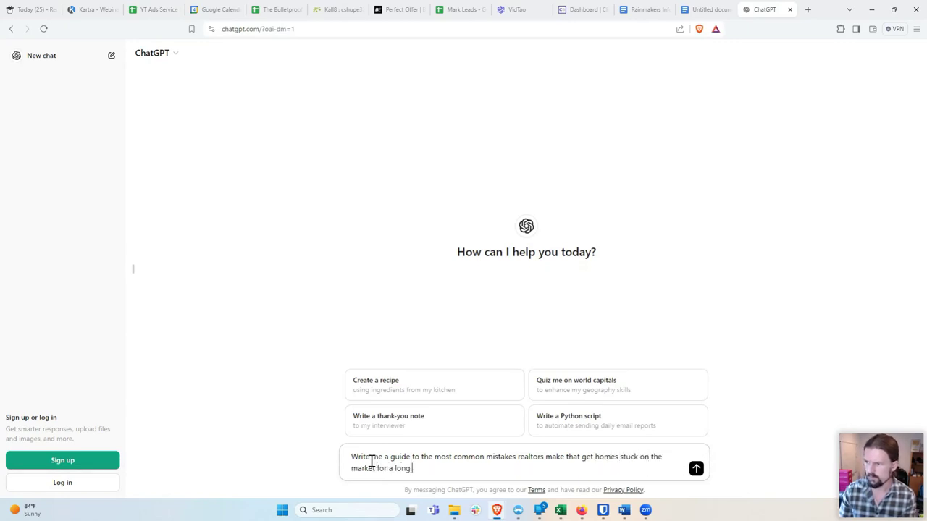
pyautogui.write(' time')
pyautogui.press('Return')
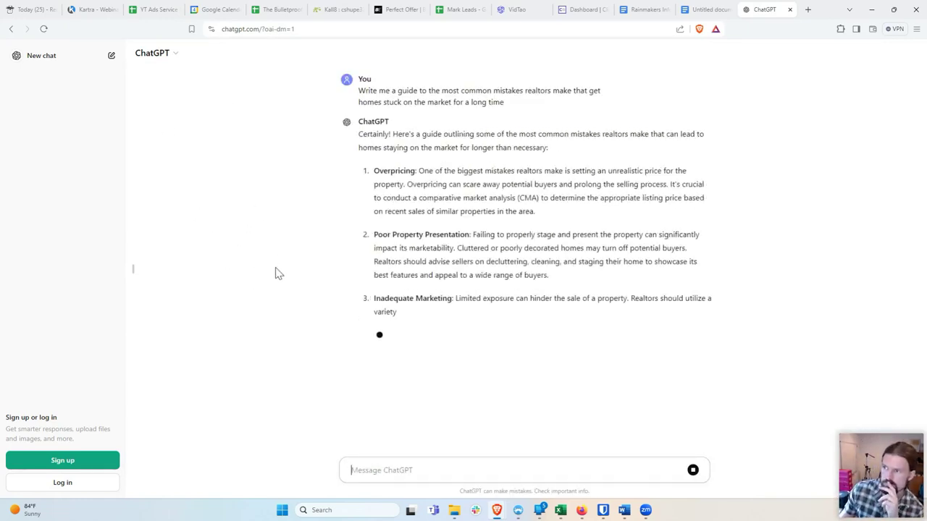
# Step: Scroll through ChatGPT's eight-mistake answer from the Overpricing heading to its closing summary
pyautogui.moveTo(378, 171); pyautogui.dragTo(410, 174)
pyautogui.click(407, 190)
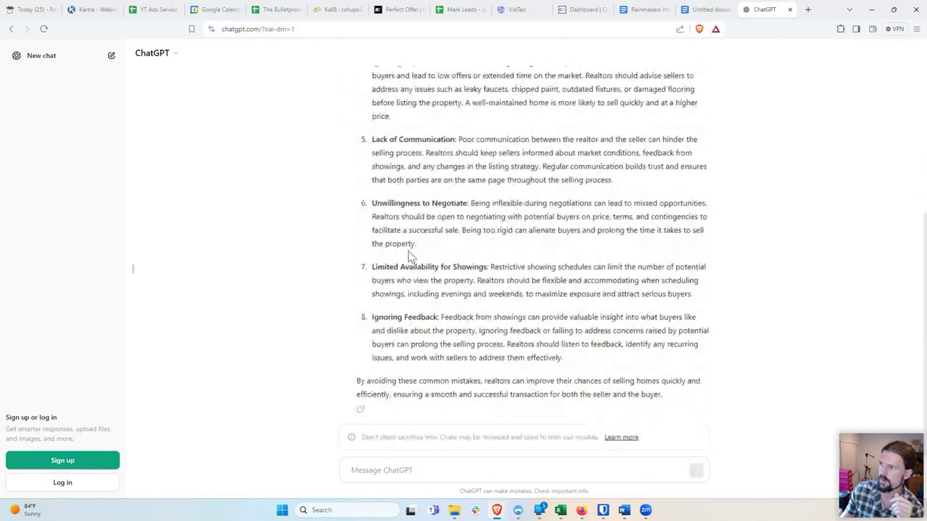
pyautogui.scroll(5, 409, 255)
pyautogui.scroll(-3, 409, 255)
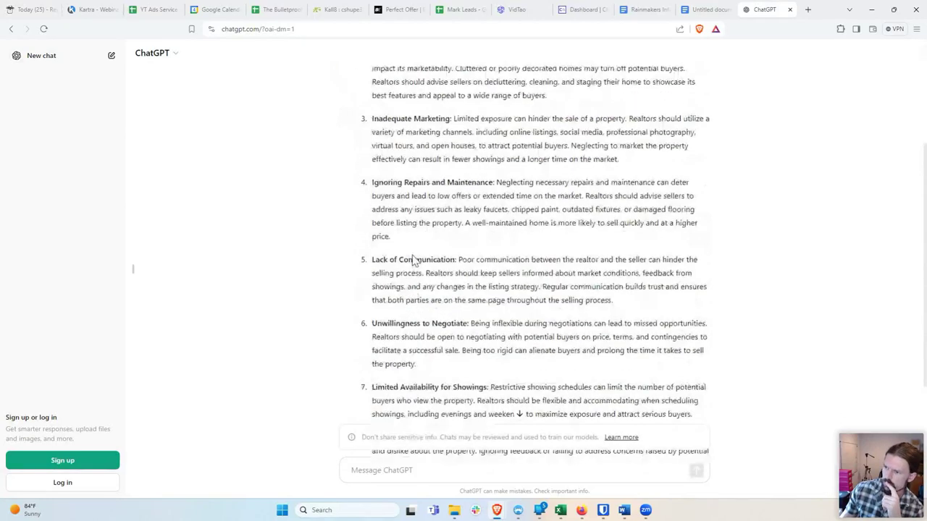
pyautogui.scroll(-2, 413, 260)
pyautogui.click(388, 472)
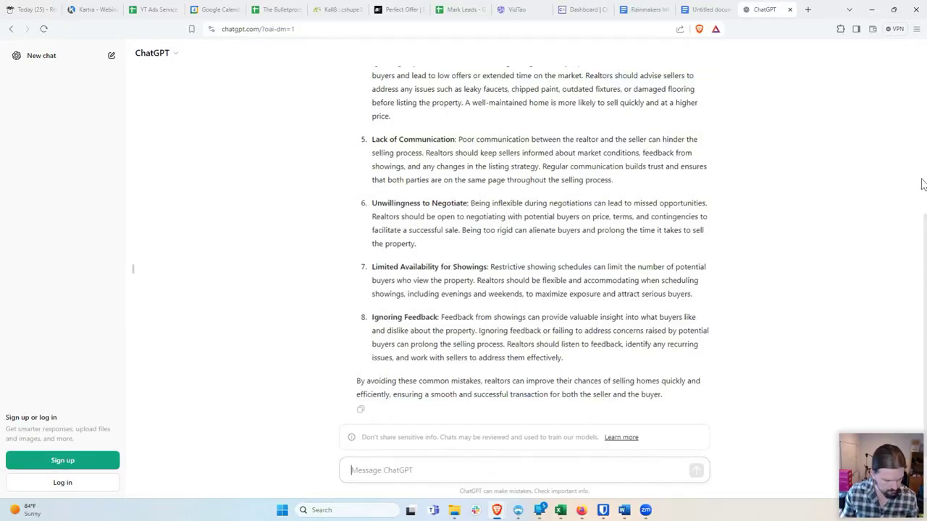
# Step: Add outline step 6: ask AI to tweak the guide to the style you're looking for
pyautogui.click(701, 9)
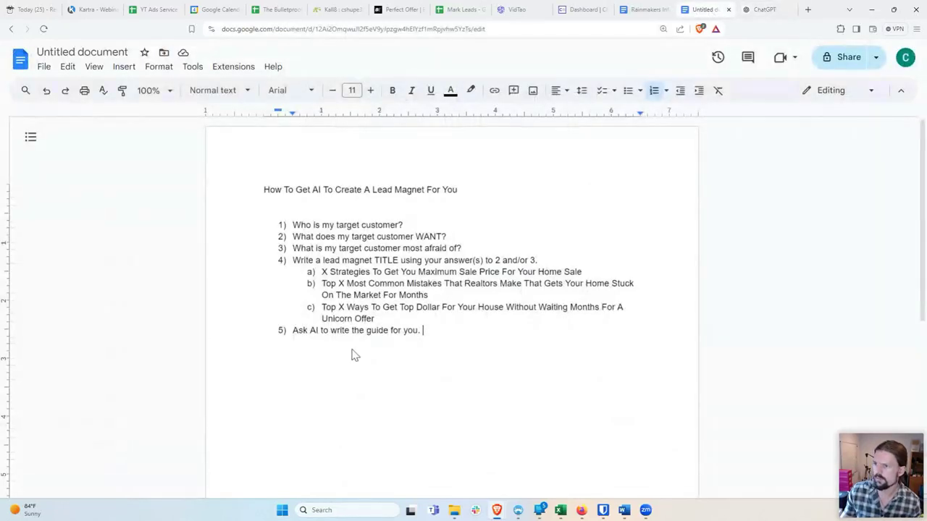
pyautogui.press('Return')
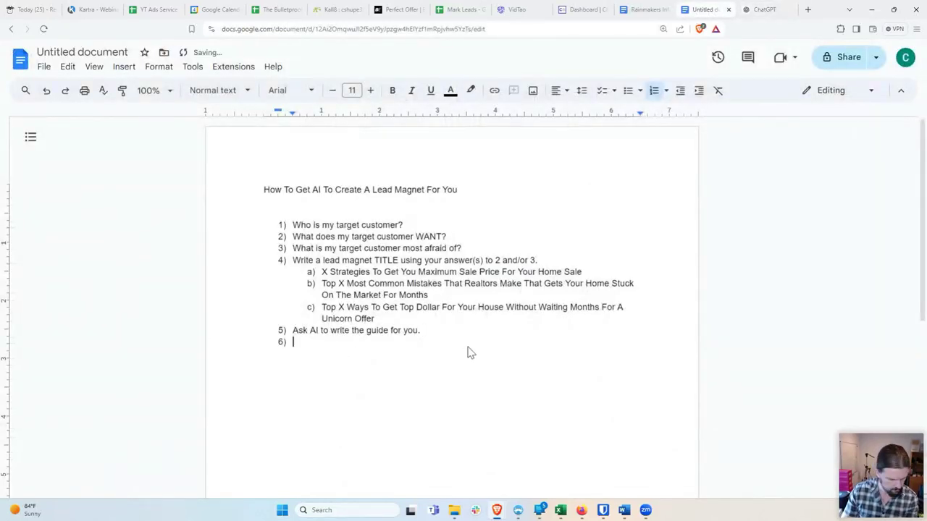
pyautogui.write('Ask AI t')
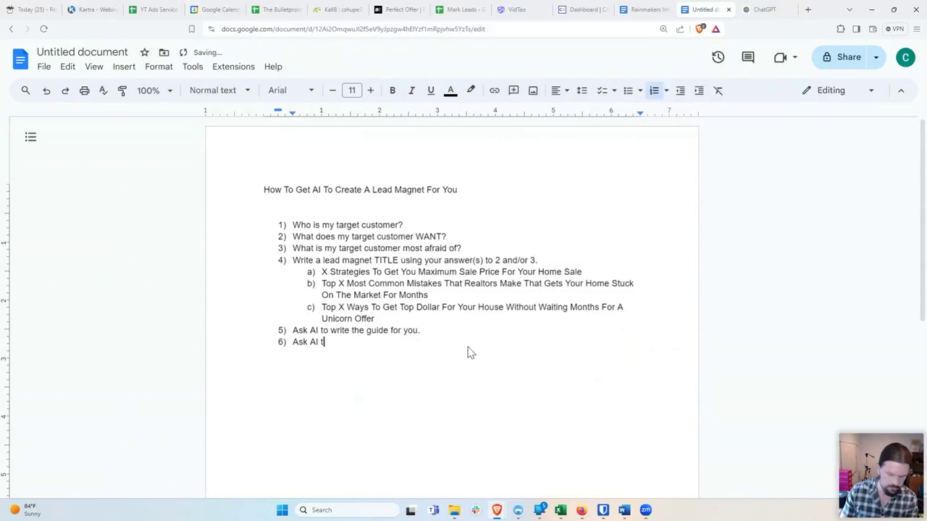
pyautogui.write('wa')
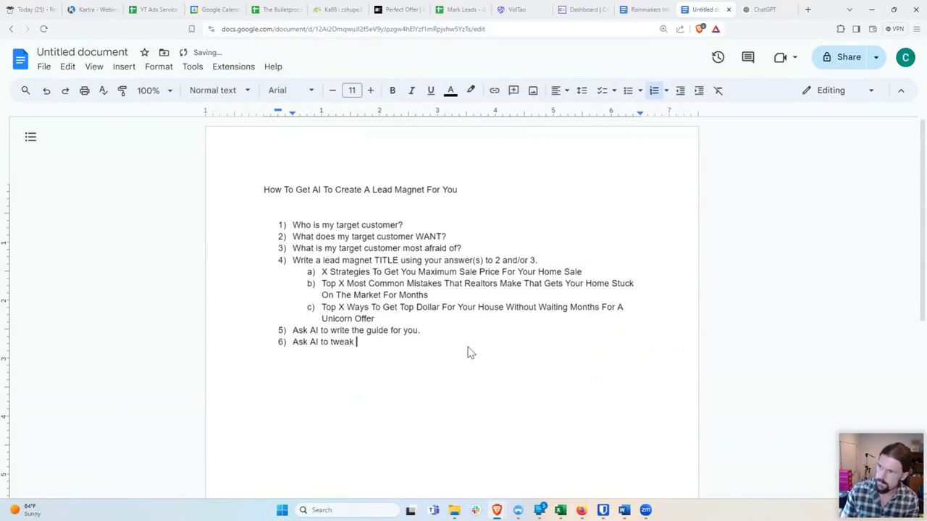
pyautogui.write('the style ')
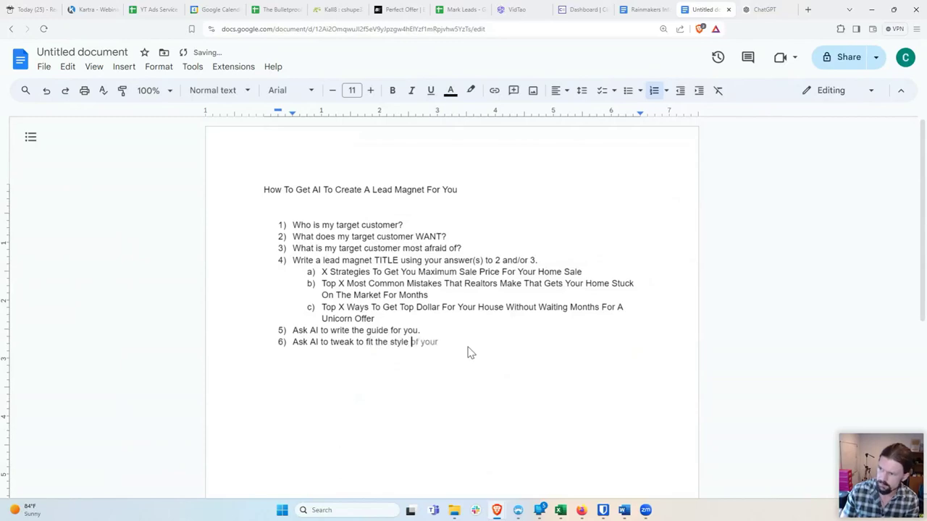
pyautogui.write("you're looking fo")
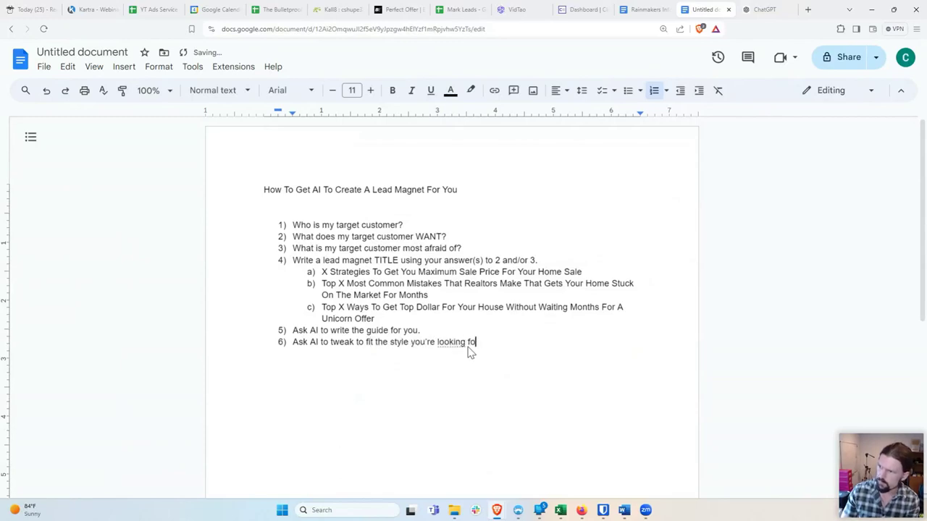
pyautogui.write('r')
pyautogui.click(769, 13)
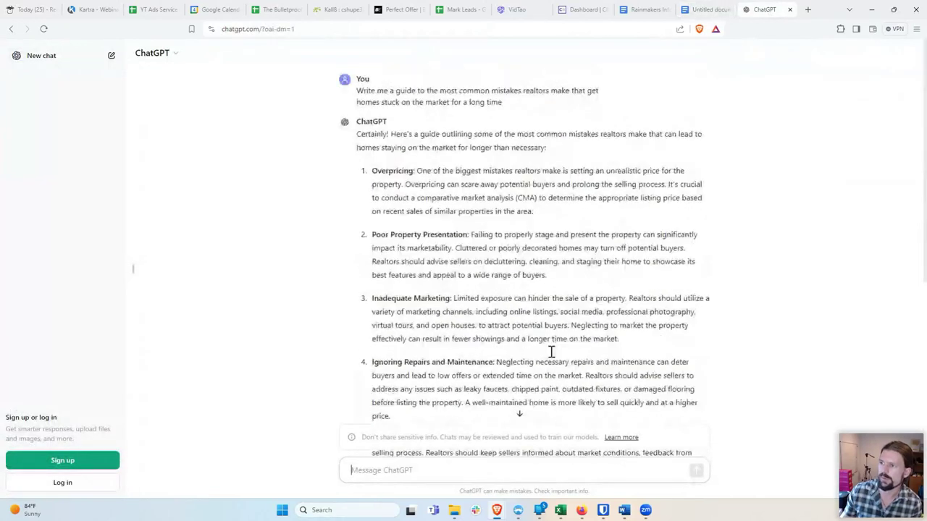
# Step: Ask ChatGPT for a longer, more detailed version of the realtor-mistakes guide
pyautogui.scroll(-4, 551, 351)
pyautogui.scroll(5, 550, 356)
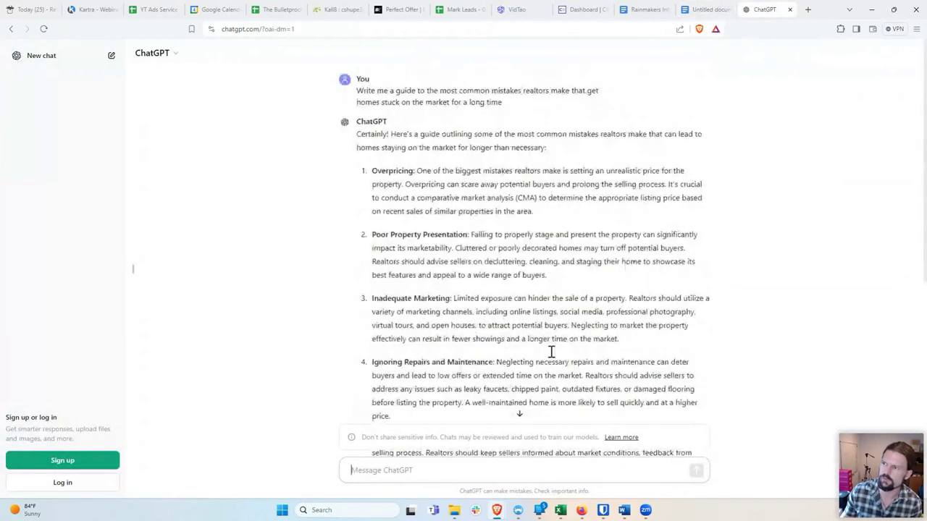
pyautogui.scroll(-3, 550, 356)
pyautogui.scroll(3, 553, 355)
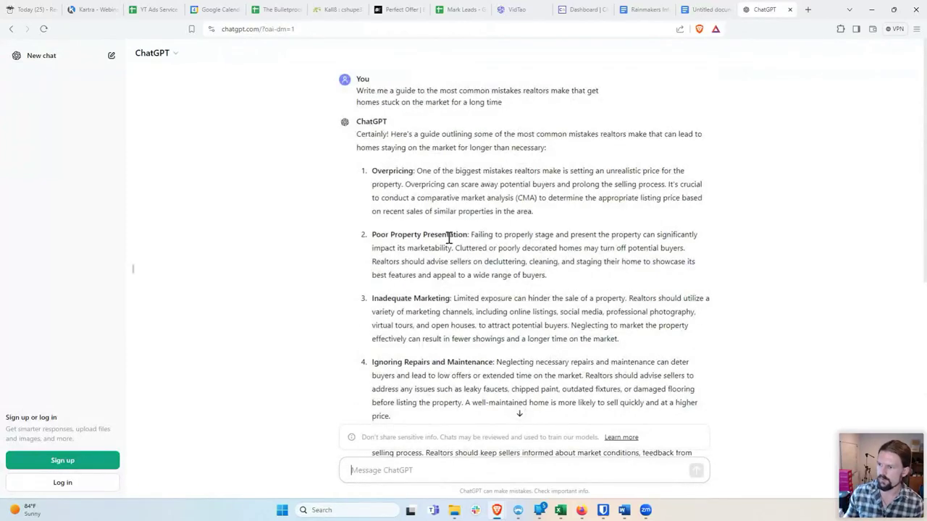
pyautogui.write('Wr')
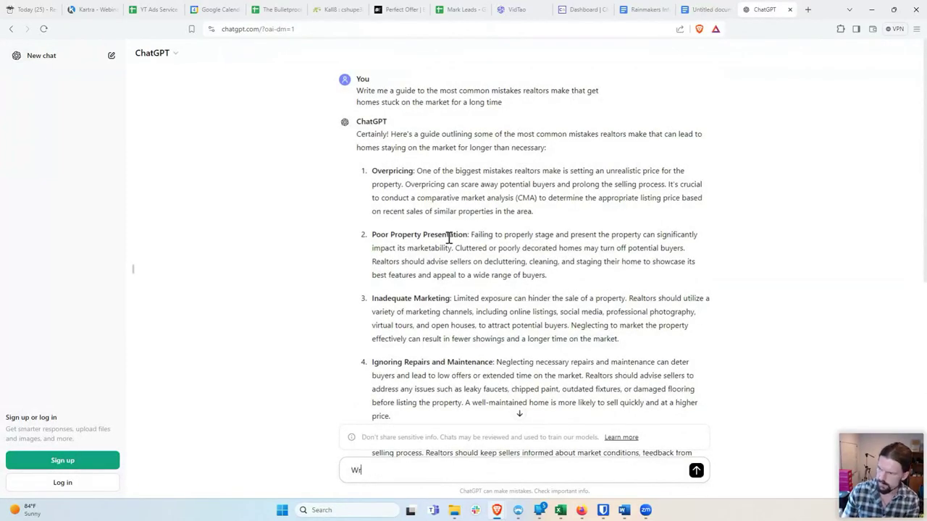
pyautogui.write('me ar')
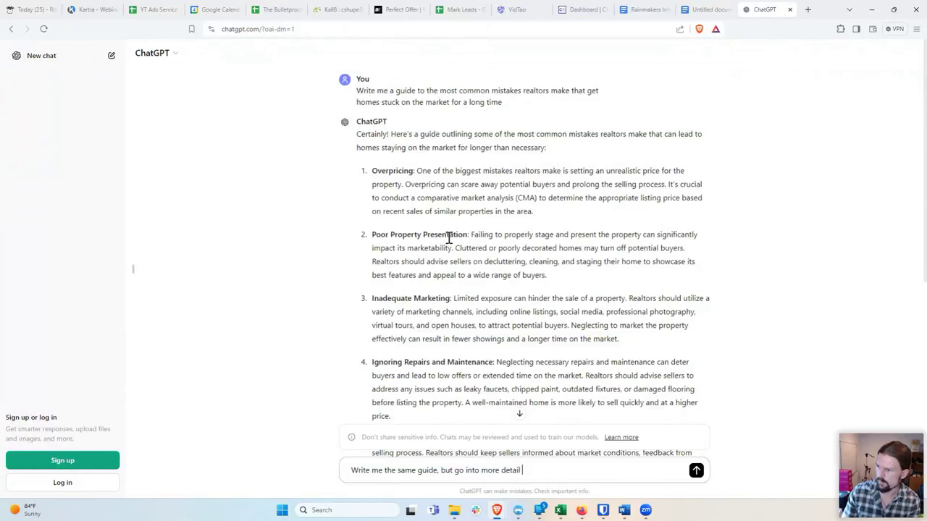
pyautogui.write('the length')
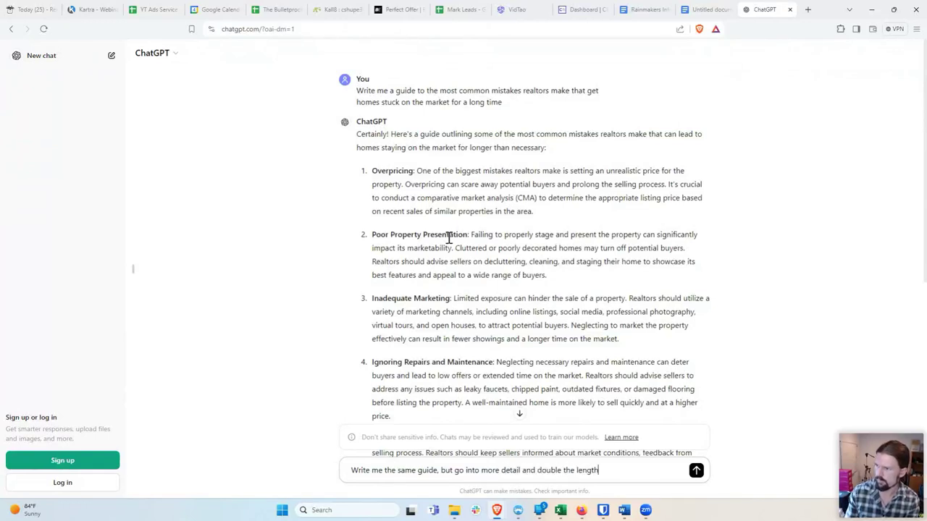
pyautogui.press('Return')
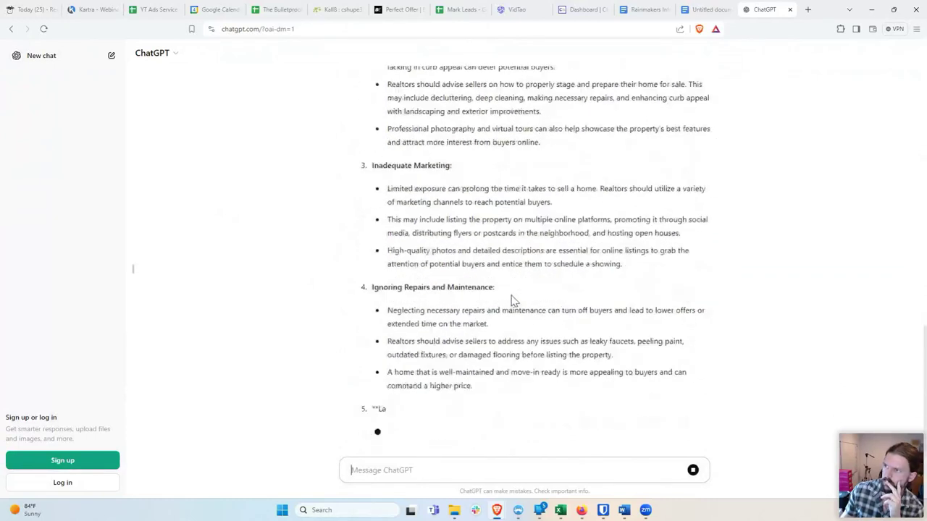
# Step: Read the revised guide through Ignoring Feedback and start typing a 4th-grade rewrite request
pyautogui.scroll(4, 511, 300)
pyautogui.scroll(-2, 511, 299)
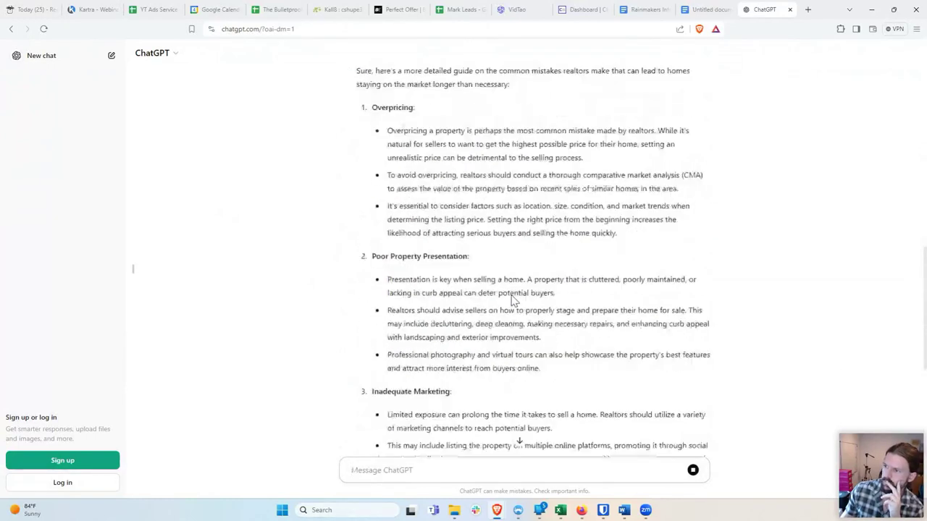
pyautogui.click(389, 181)
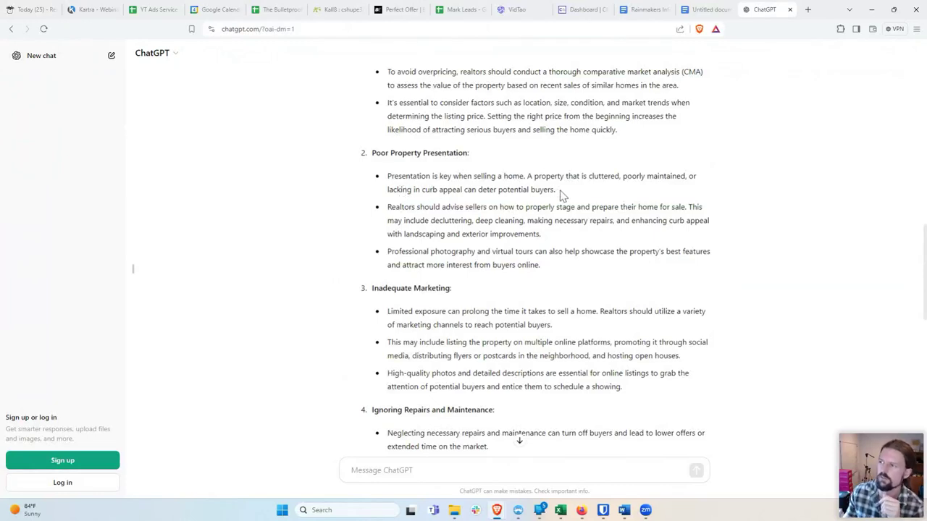
pyautogui.moveTo(557, 192); pyautogui.dragTo(527, 176)
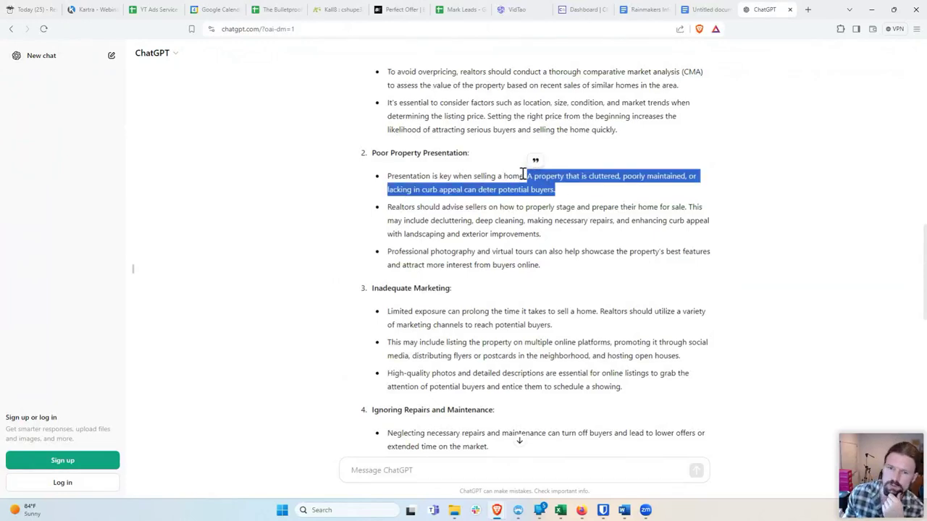
pyautogui.click(412, 261)
pyautogui.scroll(-2, 391, 286)
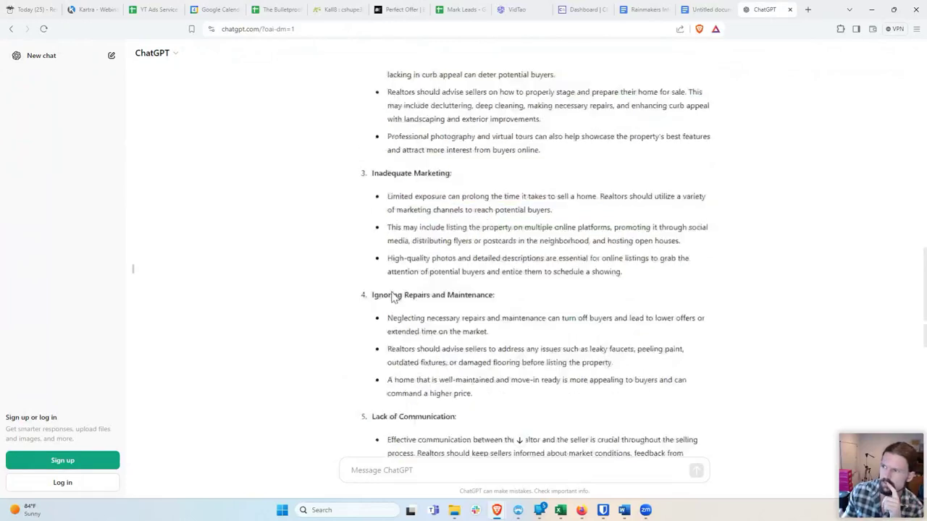
pyautogui.scroll(-4, 391, 290)
pyautogui.scroll(-3, 391, 287)
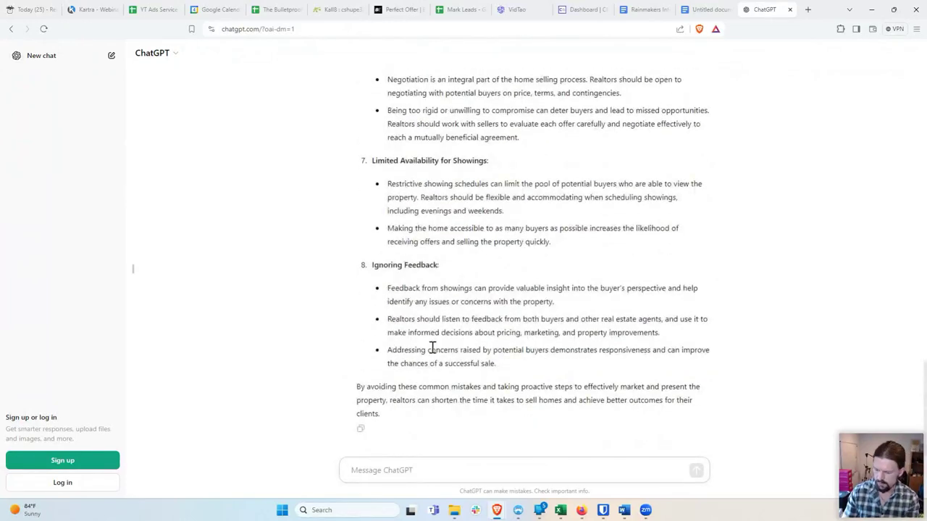
pyautogui.write('Wr')
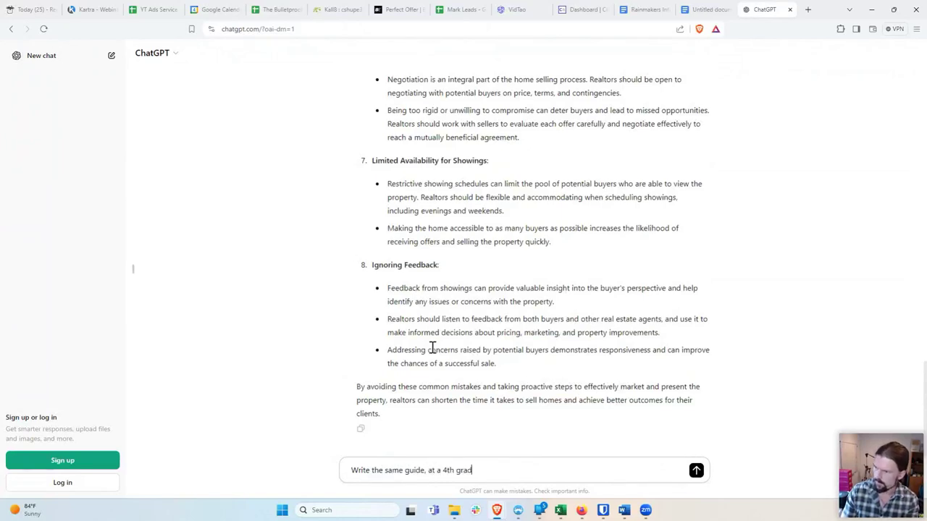
pyautogui.write('e reading level')
# Step: Send the 4th-grade rewrite request and highlight the cookie comparison in the first tip
pyautogui.press('Return')
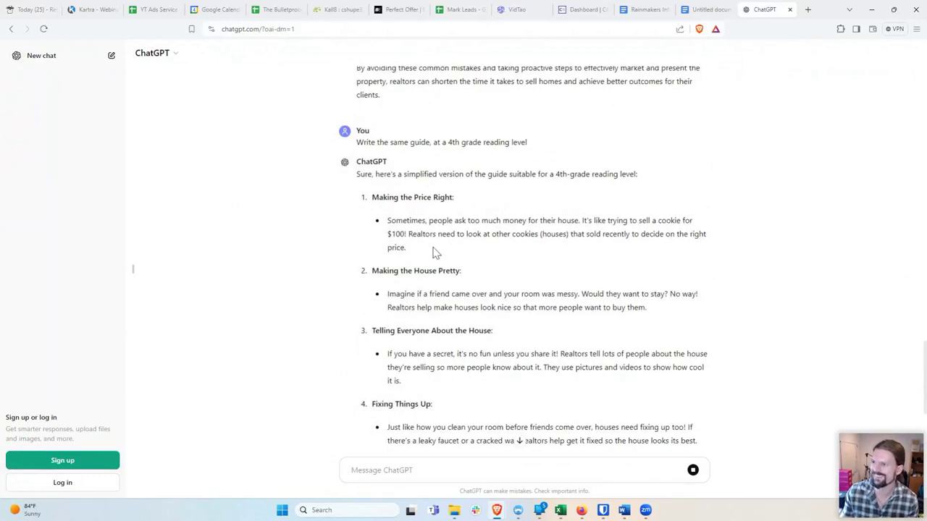
pyautogui.moveTo(407, 237); pyautogui.dragTo(604, 220)
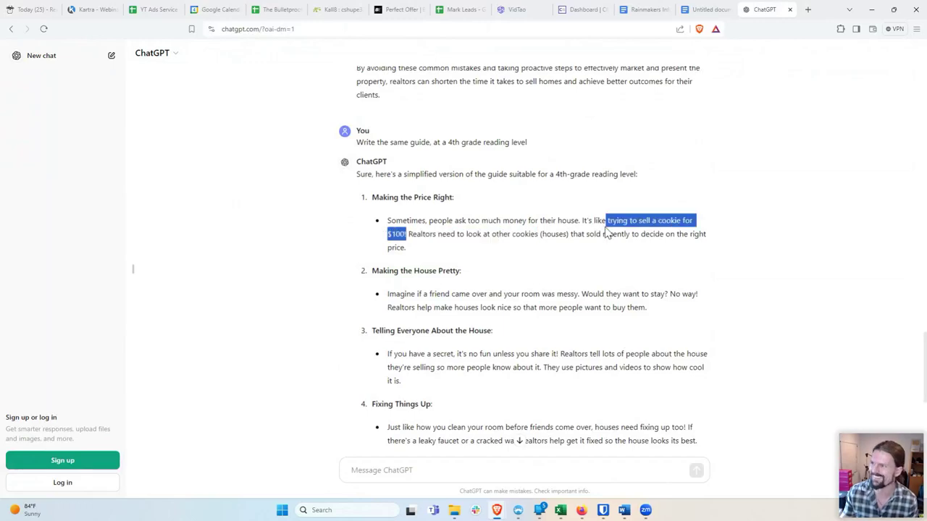
pyautogui.rightClick(588, 220)
pyautogui.click(508, 266)
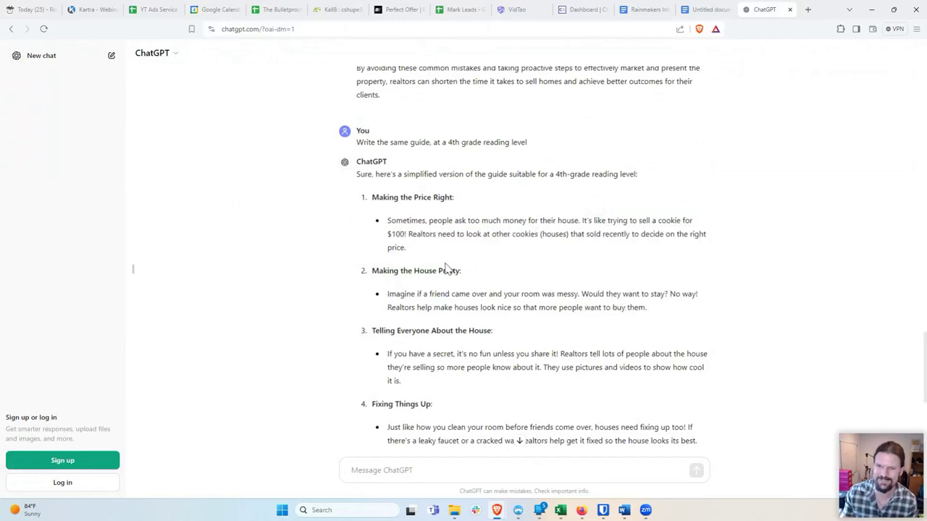
# Step: Scroll through the simplified eight-point guide, from Making the Price Right to Listening and Learning
pyautogui.scroll(-4, 443, 268)
pyautogui.scroll(5, 438, 268)
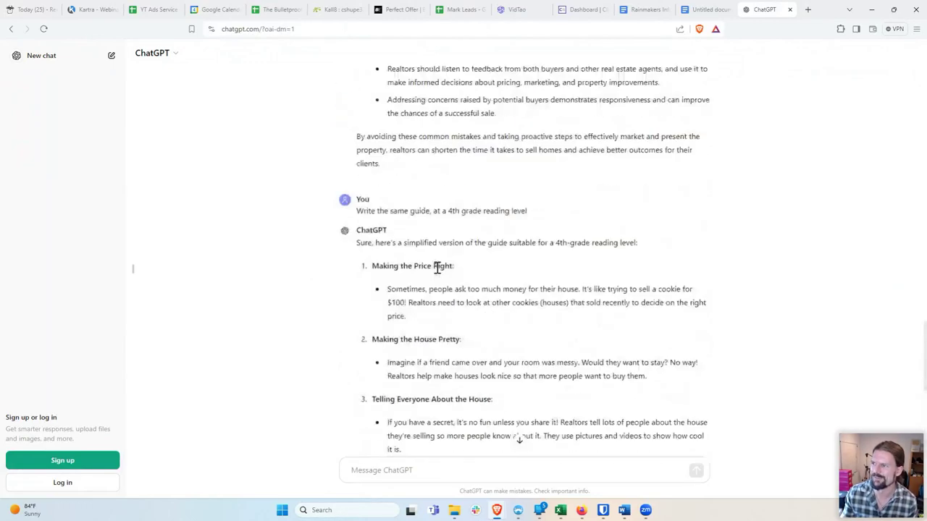
pyautogui.scroll(3, 438, 267)
pyautogui.scroll(-3, 434, 279)
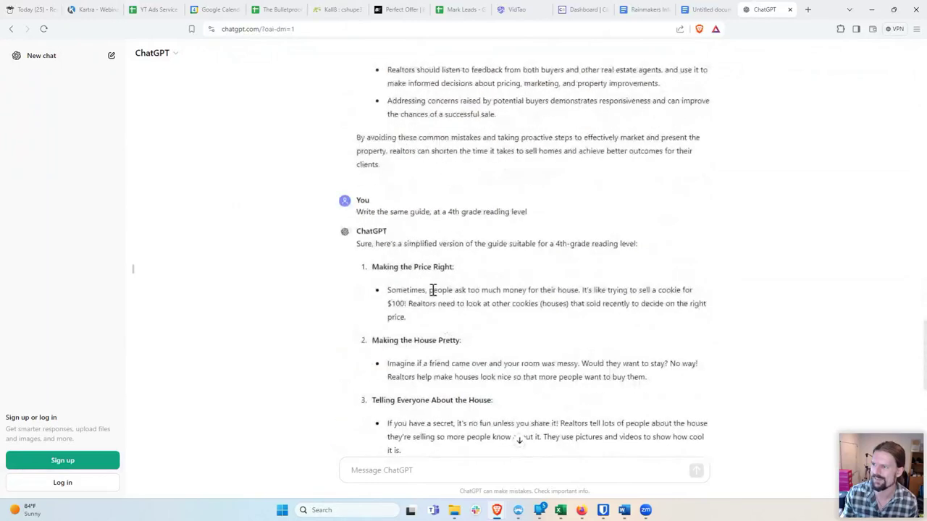
pyautogui.scroll(-5, 432, 291)
pyautogui.click(386, 472)
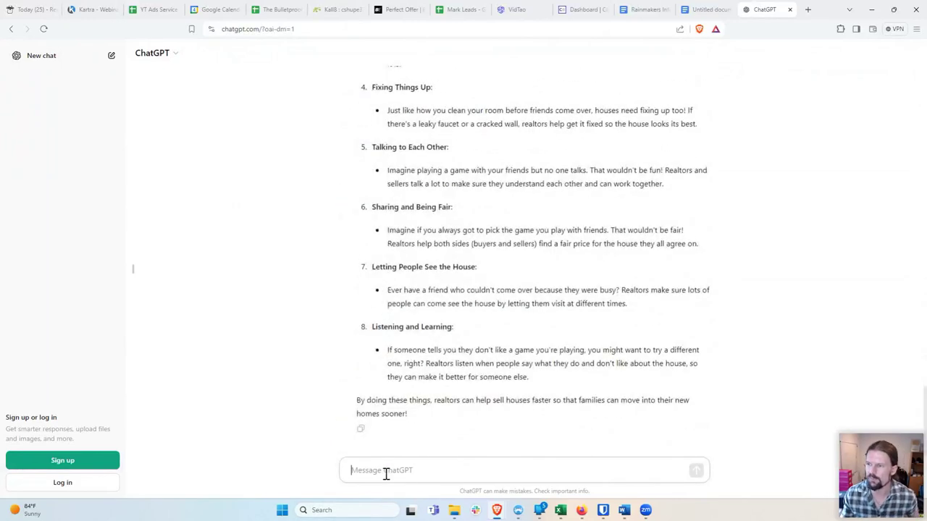
pyautogui.scroll(2, 343, 377)
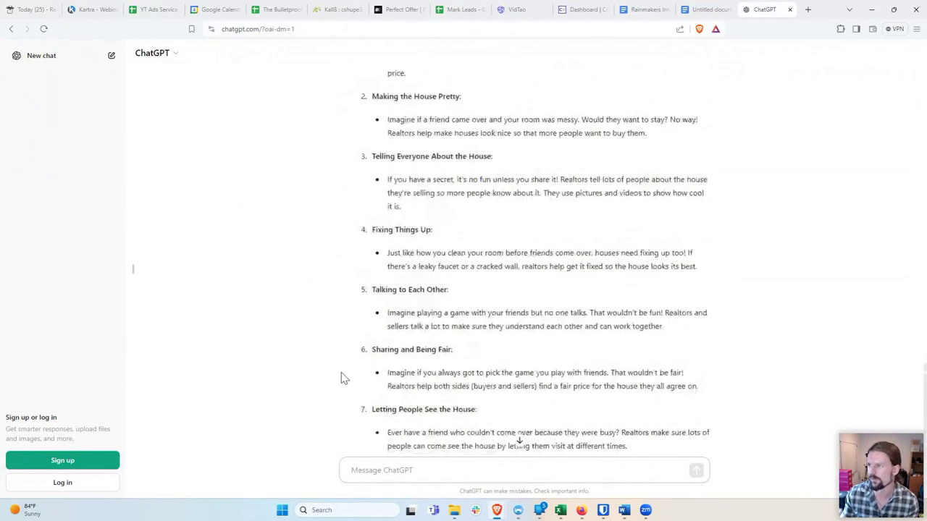
pyautogui.scroll(1, 343, 377)
pyautogui.scroll(-1, 343, 376)
pyautogui.scroll(-2, 343, 376)
pyautogui.scroll(5, 343, 377)
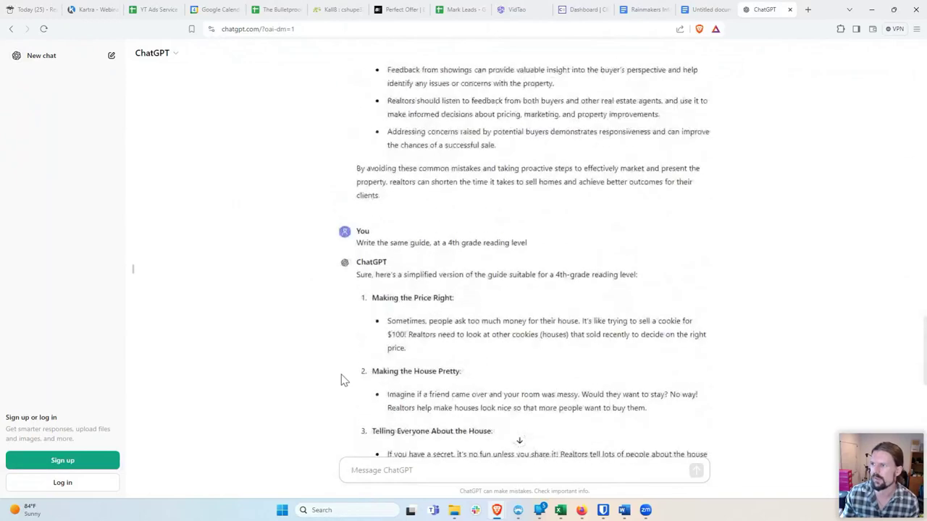
pyautogui.scroll(3, 343, 378)
pyautogui.scroll(1, 336, 385)
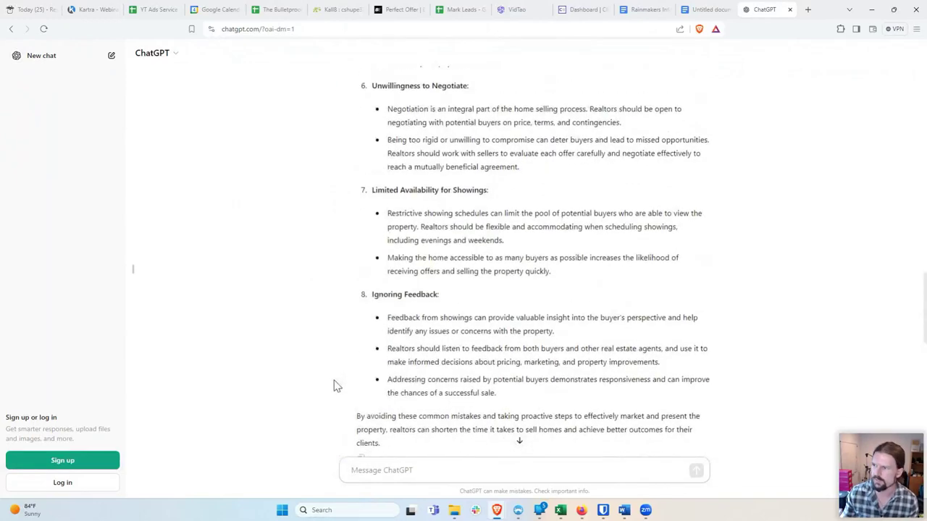
pyautogui.scroll(-2, 335, 384)
pyautogui.scroll(-4, 344, 392)
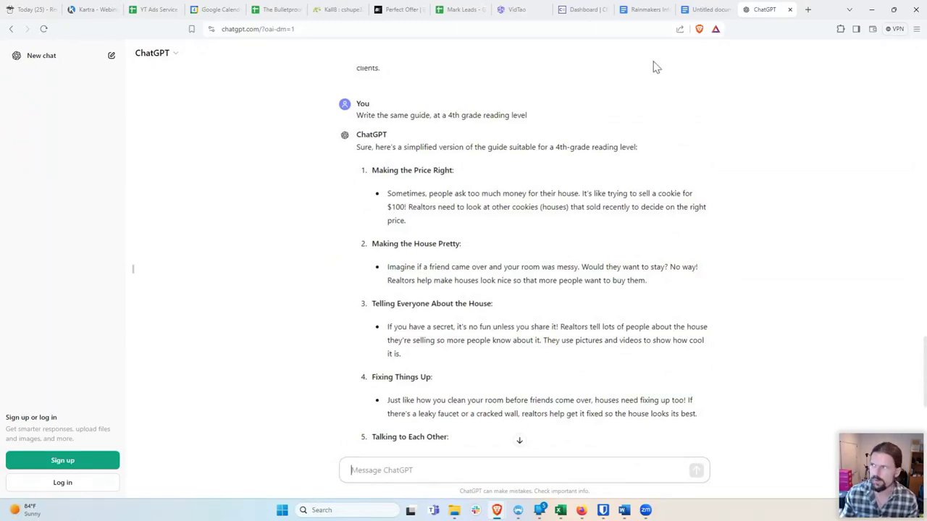
# Step: Add 'Modify and add CTA (call to action)' as step 7 in the Untitled outline document
pyautogui.click(708, 13)
pyautogui.press('Return')
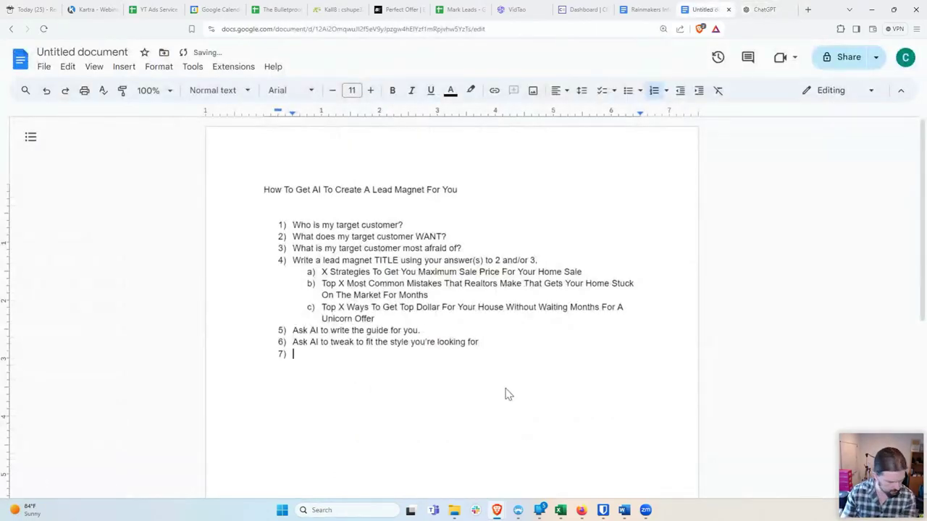
pyautogui.write('Modify and add CTA')
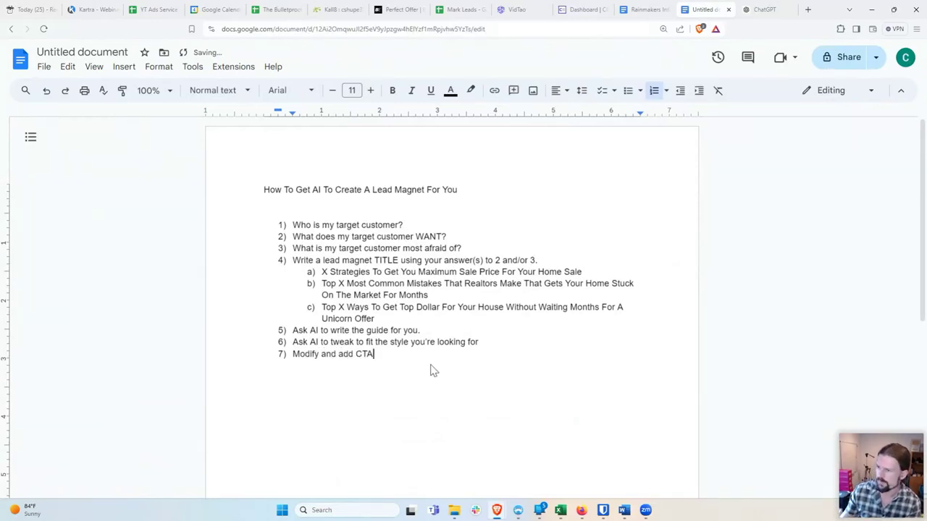
pyautogui.write('(call to action')
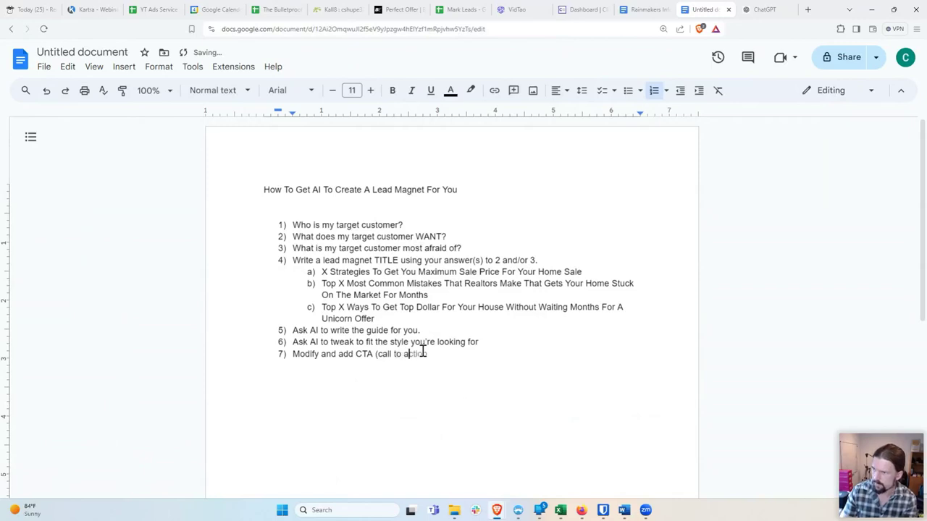
pyautogui.click(764, 9)
# Step: Scroll through the ChatGPT conversation to locate the longer, detailed realtor-mistakes guide
pyautogui.scroll(-3, 450, 266)
pyautogui.scroll(-2, 449, 265)
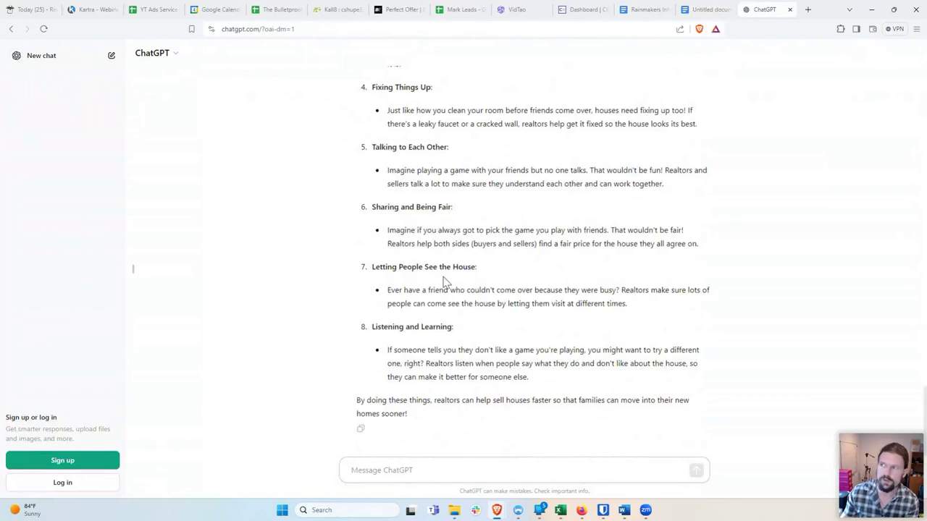
pyautogui.scroll(5, 445, 282)
pyautogui.scroll(5, 444, 283)
pyautogui.scroll(-3, 445, 282)
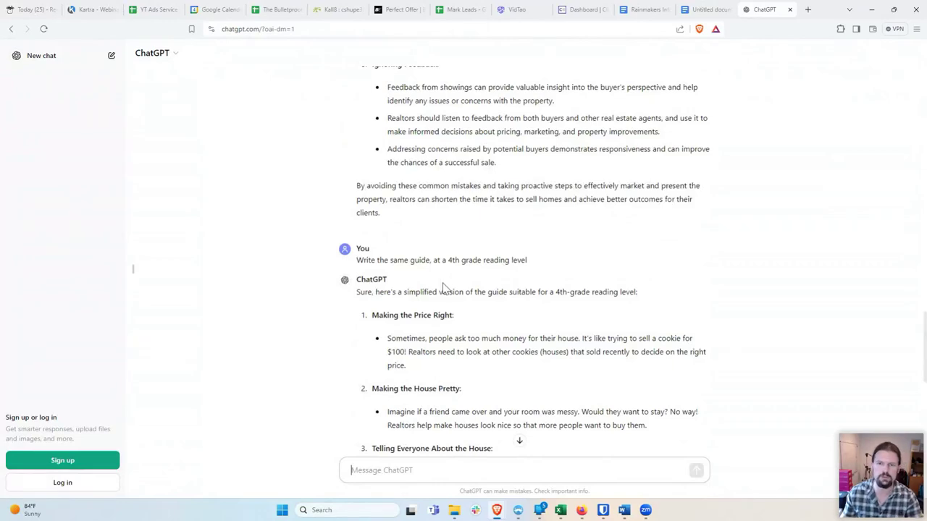
pyautogui.scroll(5, 445, 286)
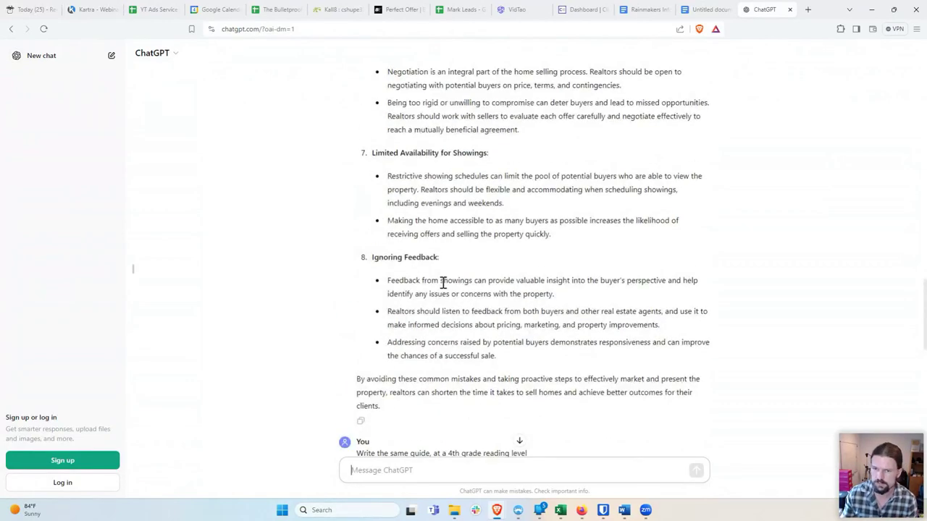
pyautogui.scroll(3, 442, 283)
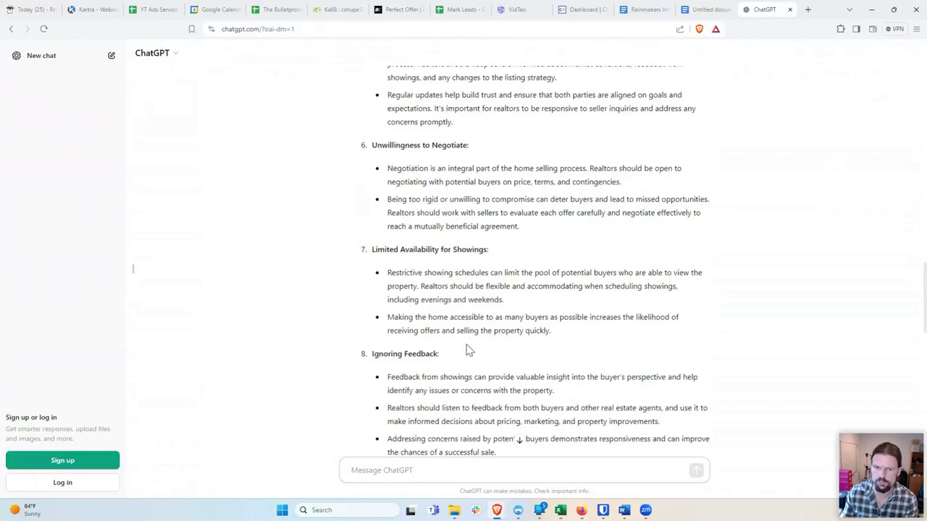
pyautogui.scroll(-1, 477, 379)
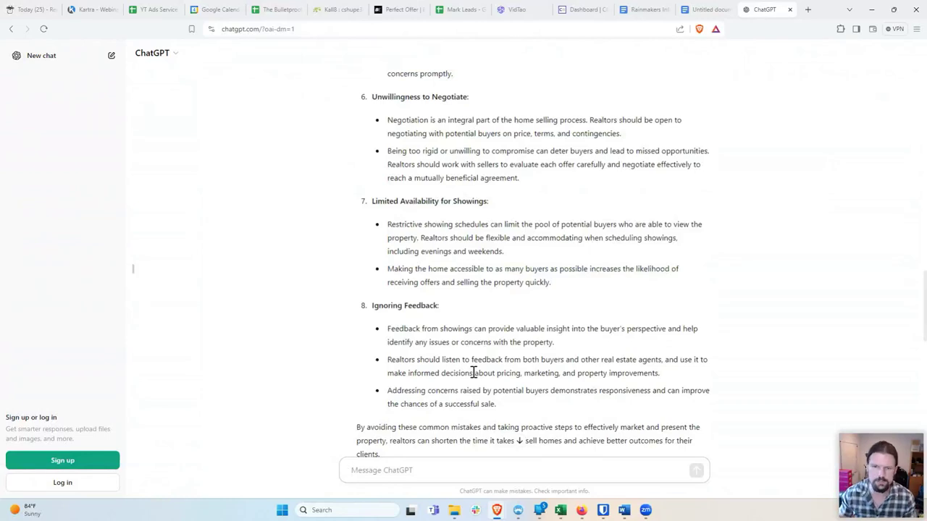
pyautogui.scroll(-5, 477, 362)
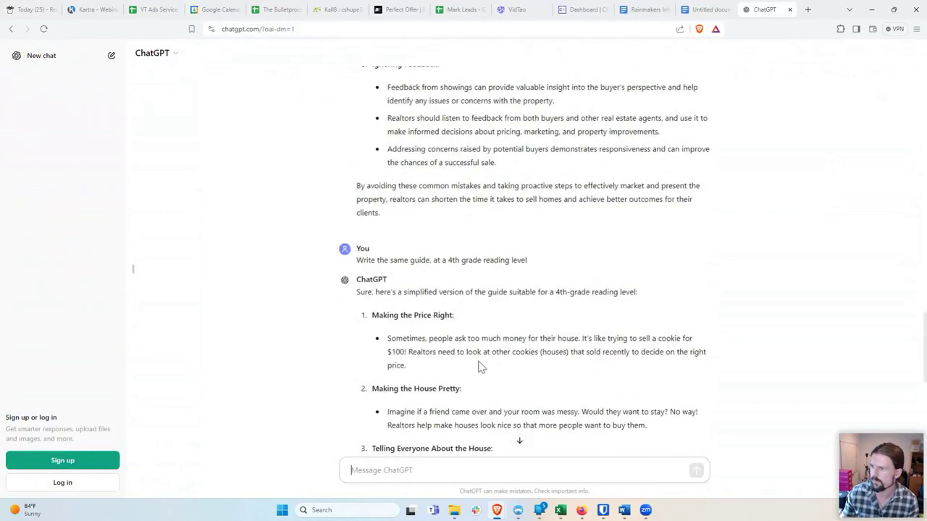
pyautogui.scroll(1, 478, 366)
pyautogui.scroll(1, 478, 370)
pyautogui.scroll(-7, 477, 371)
pyautogui.scroll(4, 474, 355)
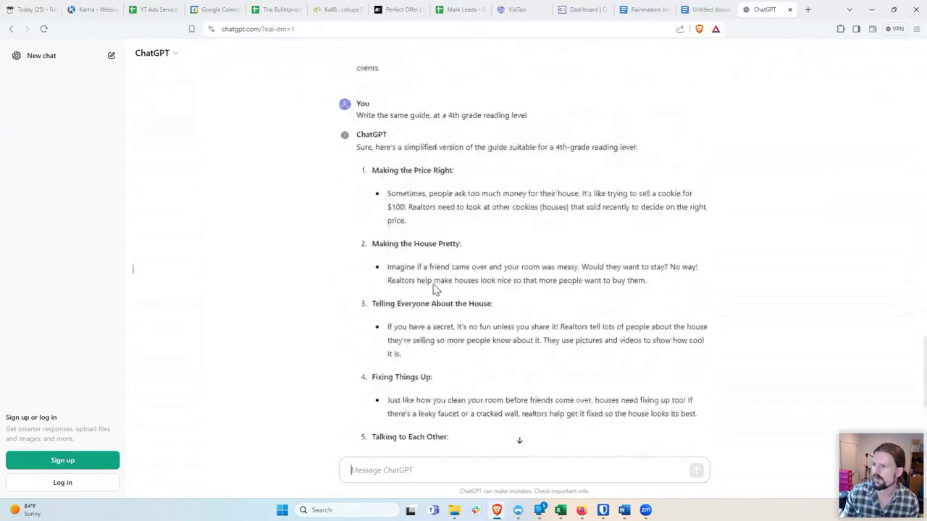
pyautogui.scroll(2, 492, 304)
pyautogui.scroll(3, 493, 306)
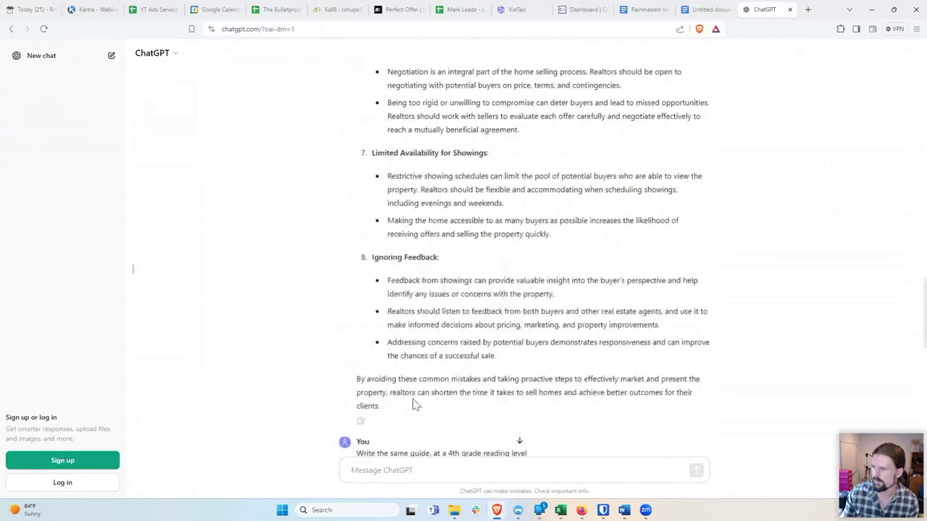
# Step: Drag-select the detailed guide from its closing paragraph up through Overpricing
pyautogui.moveTo(413, 405)
pyautogui.mouseDown()
pyautogui.moveTo(379, 275)
pyautogui.moveTo(397, 290)
pyautogui.moveTo(378, 225)
pyautogui.mouseUp()
pyautogui.scroll(1, 378, 268)
pyautogui.scroll(3, 379, 267)
pyautogui.scroll(3, 391, 283)
pyautogui.scroll(3, 396, 290)
pyautogui.scroll(2, 391, 289)
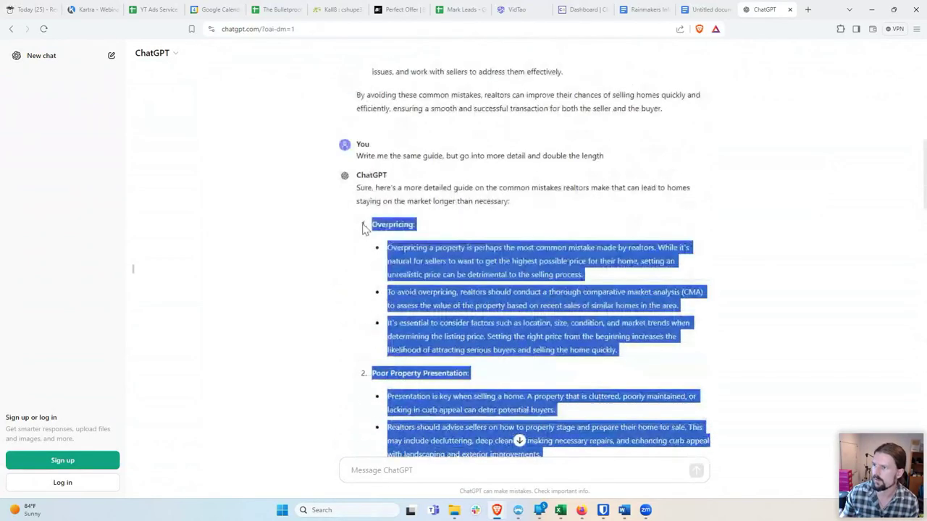
# Step: Copy the selected detailed realtor-mistakes guide
pyautogui.rightClick(378, 225)
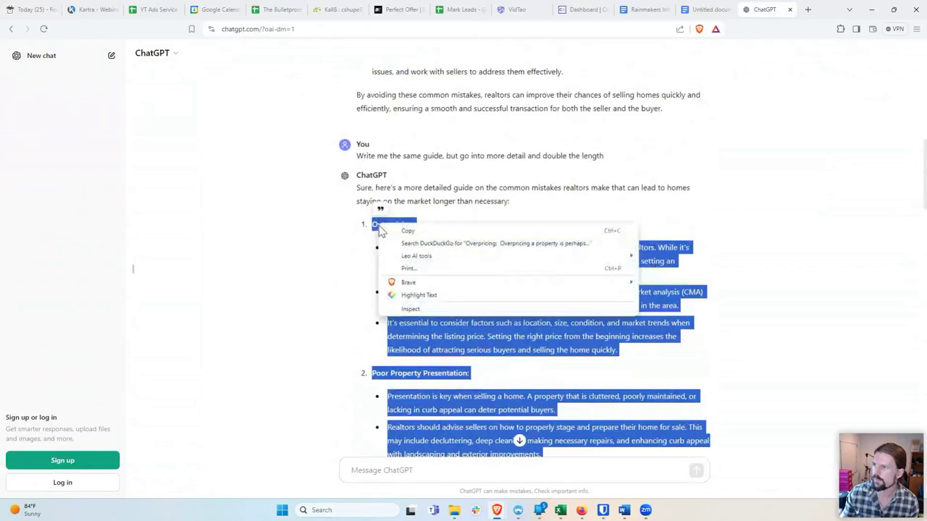
pyautogui.click(432, 235)
pyautogui.click(522, 219)
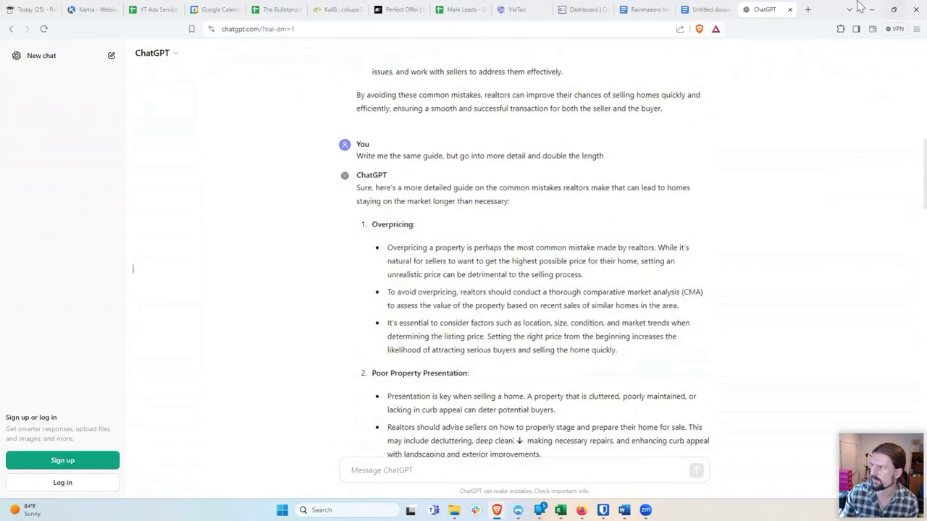
# Step: Create a new blank Google document in a new tab via docs.new
pyautogui.click(809, 9)
pyautogui.write('docs.new')
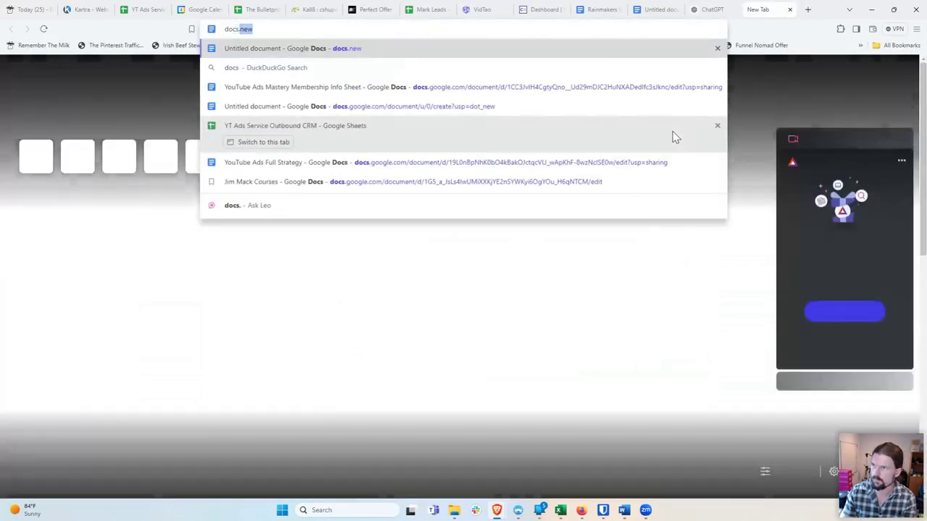
pyautogui.press('Return')
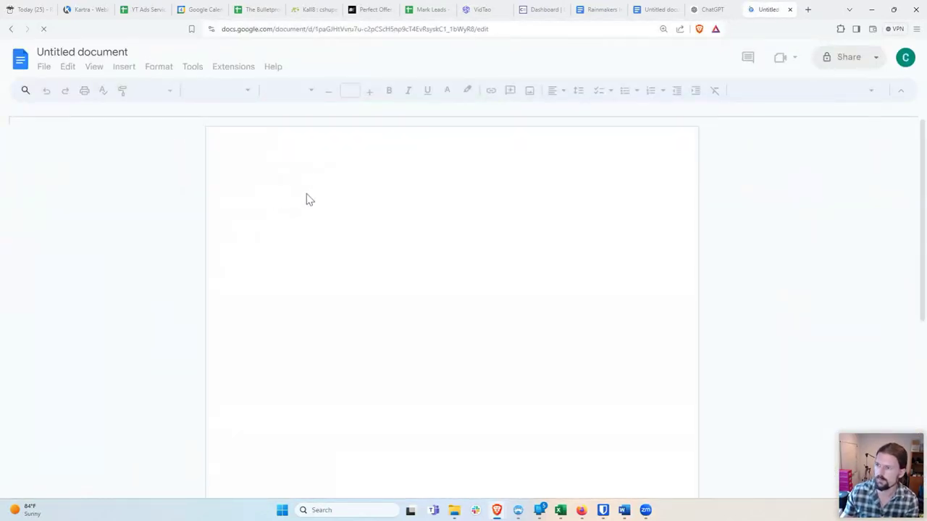
# Step: Paste the copied eight-mistake guide into the new document
pyautogui.rightClick(287, 197)
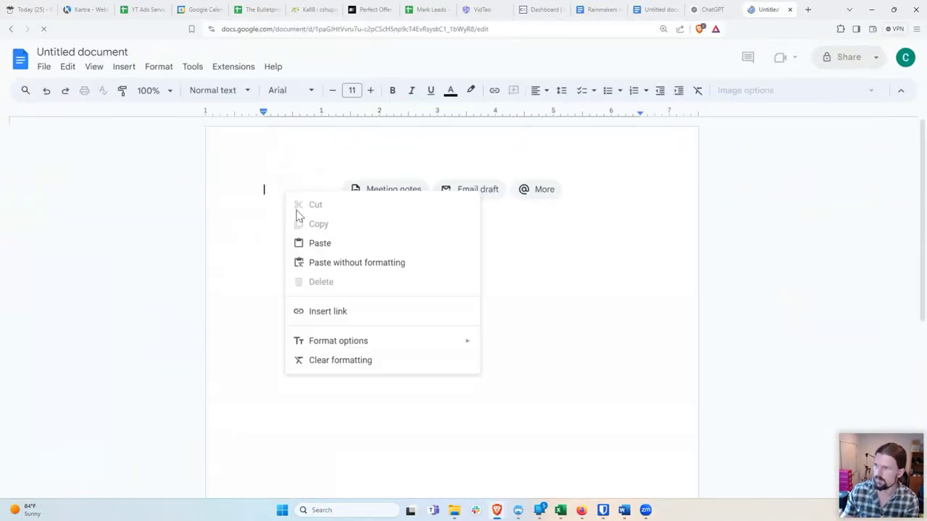
pyautogui.click(318, 246)
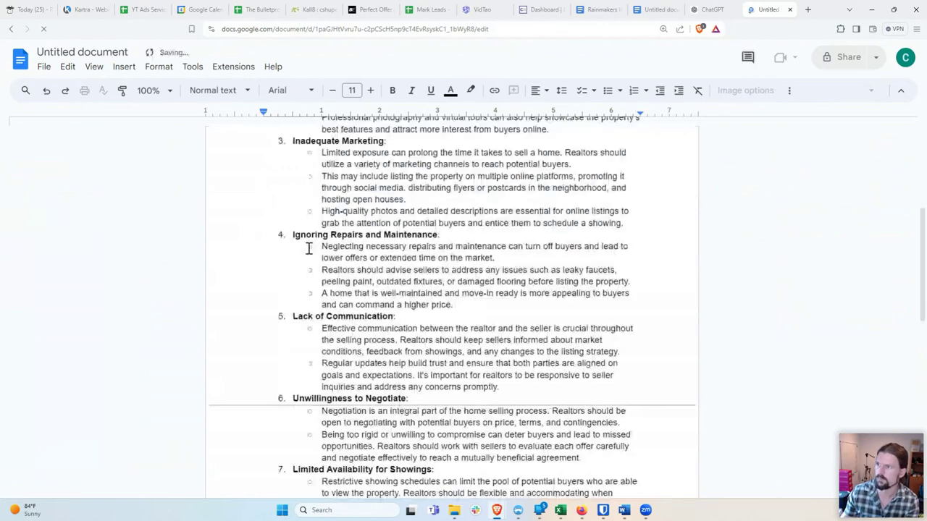
pyautogui.scroll(2, 290, 290)
pyautogui.scroll(8, 295, 296)
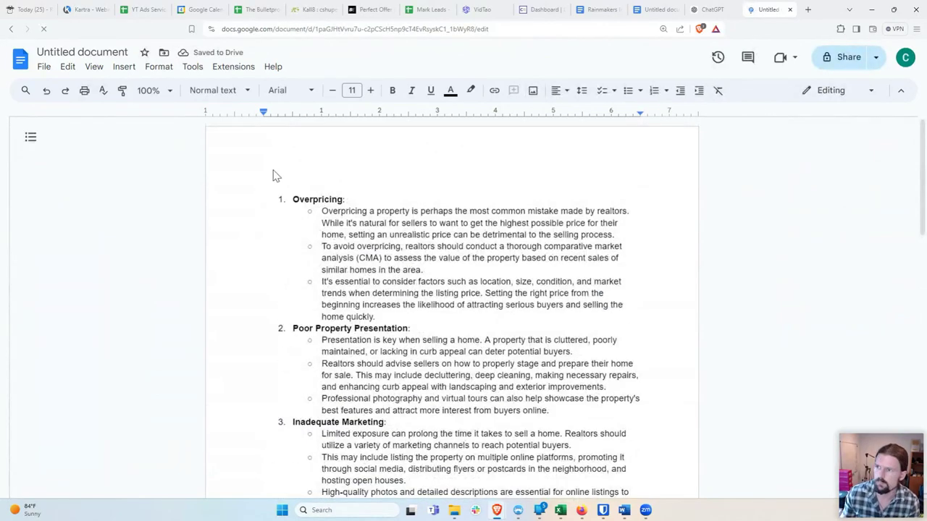
# Step: Insert unnumbered blank lines above Overpricing and begin the title with 'Top'
pyautogui.click(278, 198)
pyautogui.press('Return')
pyautogui.press('Return')
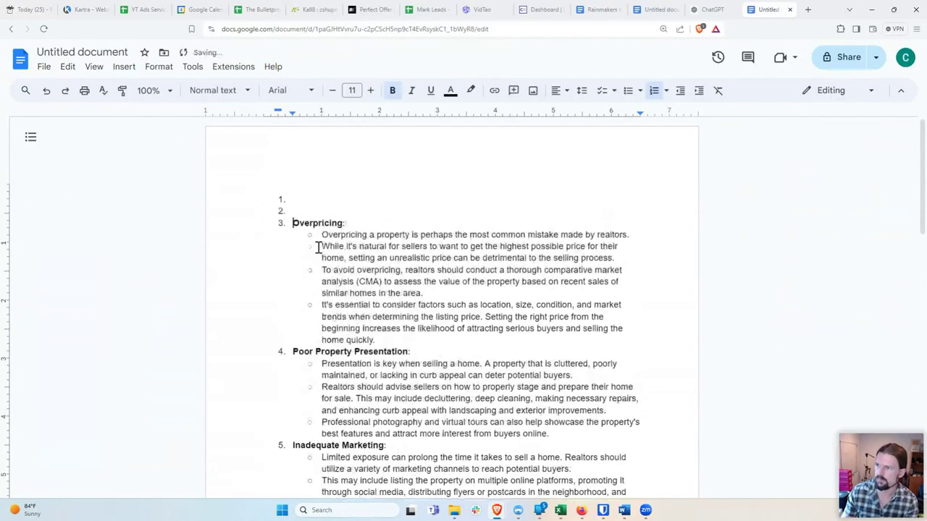
pyautogui.press('Return')
pyautogui.press('Up')
pyautogui.press('Up')
pyautogui.press('BackSpace')
pyautogui.press('Up')
pyautogui.press('BackSpace')
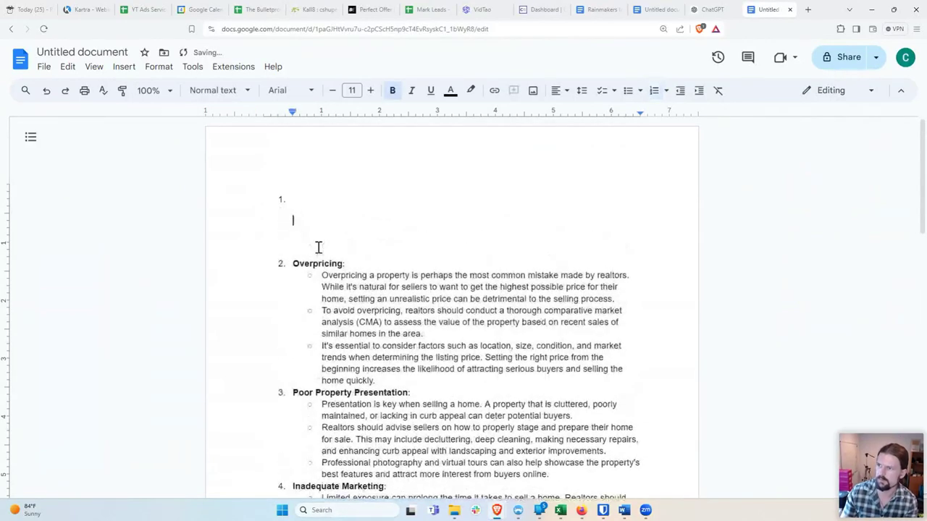
pyautogui.press('Up')
pyautogui.press('BackSpace')
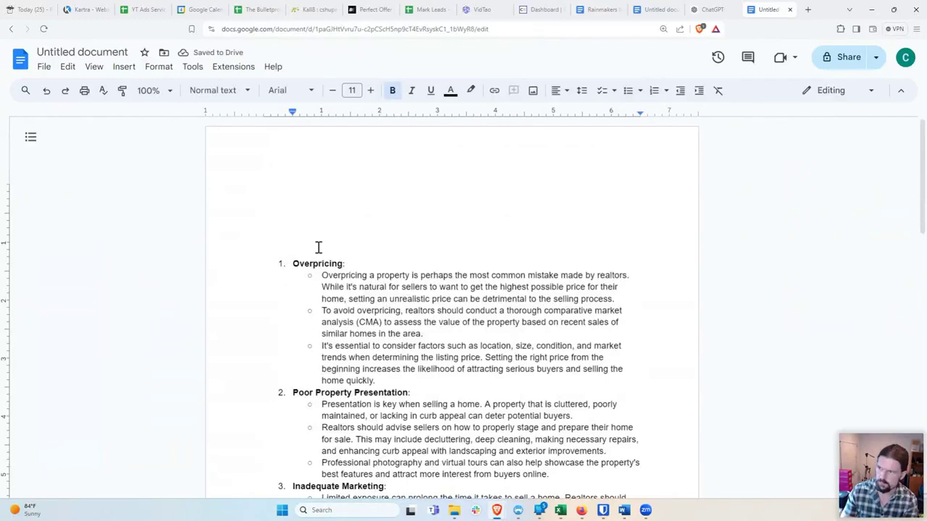
pyautogui.write('Top')
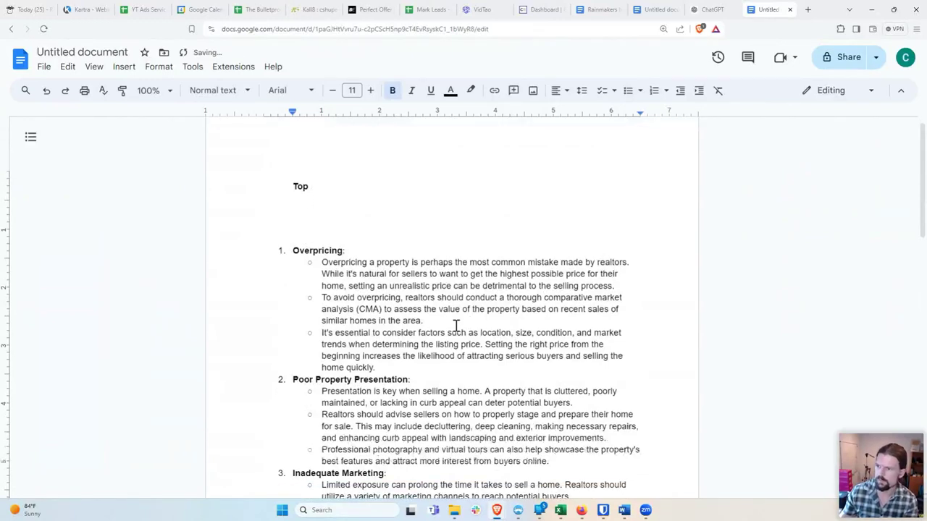
# Step: Type the two-line title 'Top 8 Most Common Mistake…' above the guide
pyautogui.scroll(-6, 364, 320)
pyautogui.scroll(-5, 372, 325)
pyautogui.scroll(5, 370, 316)
pyautogui.scroll(6, 366, 261)
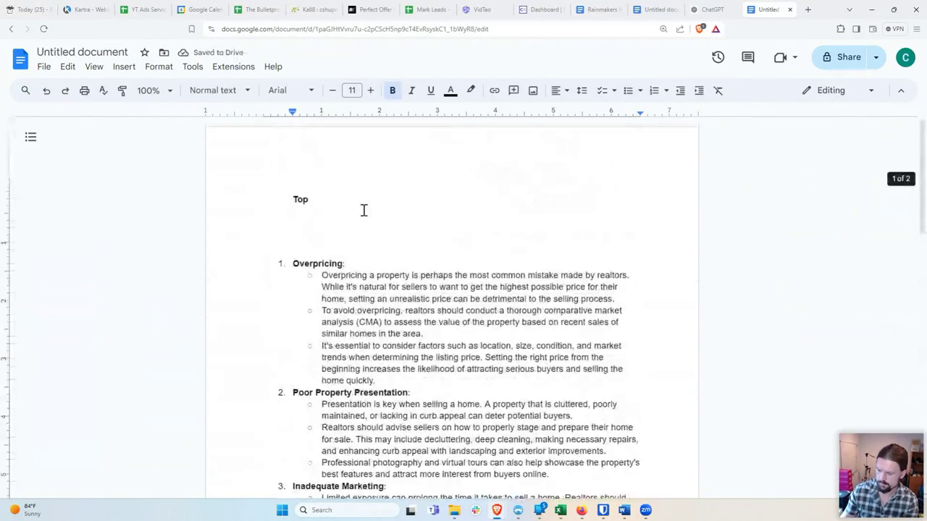
pyautogui.write('8 Most Common Mi')
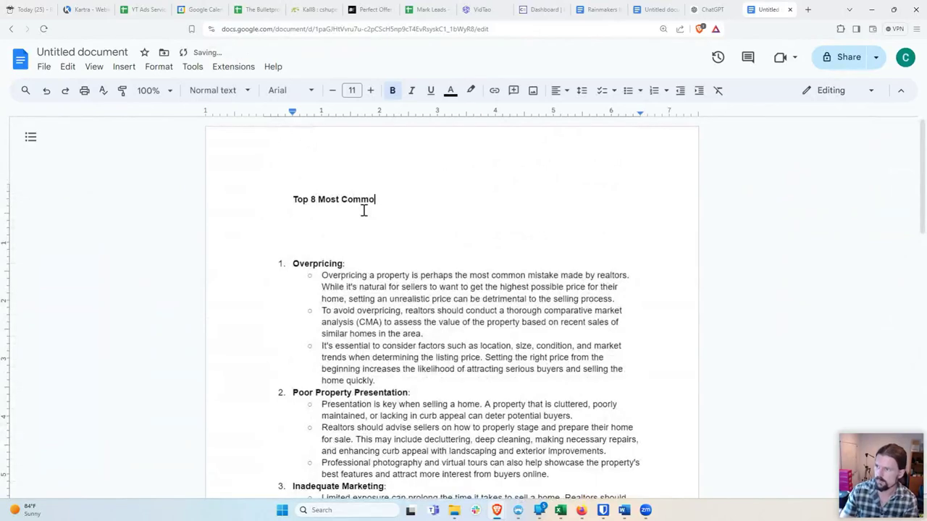
pyautogui.write('stakes Realtors Make That Get Your House Stuck')
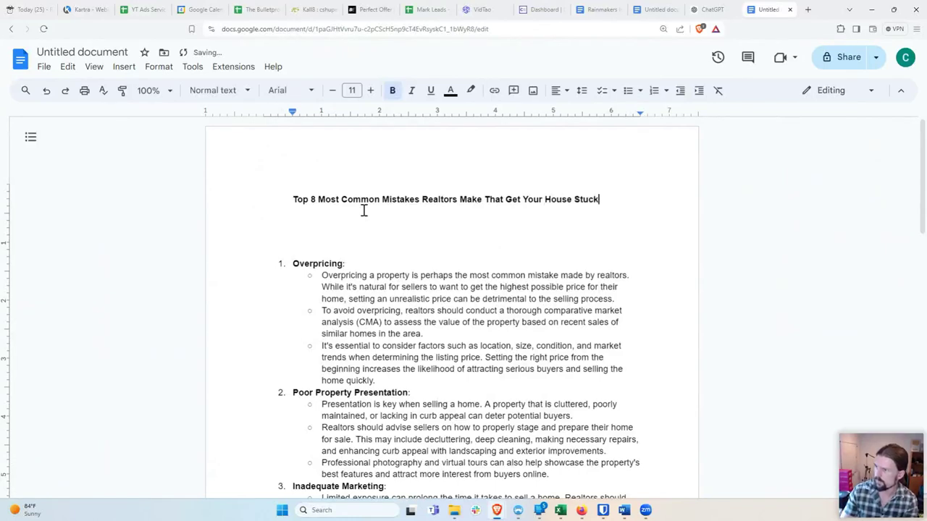
pyautogui.write(' On The Market For MONTHS')
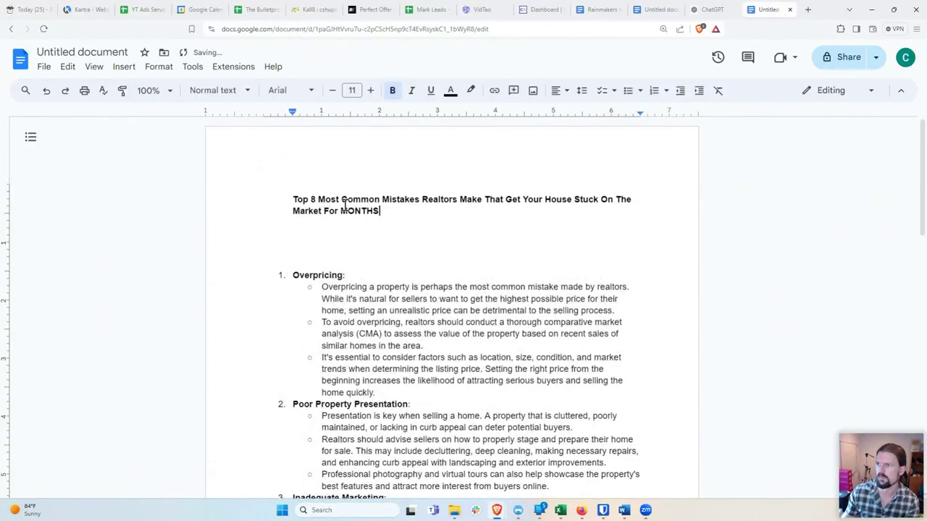
# Step: Enlarge the title to font size 14 and center it on the page
pyautogui.tripleClick(343, 204)
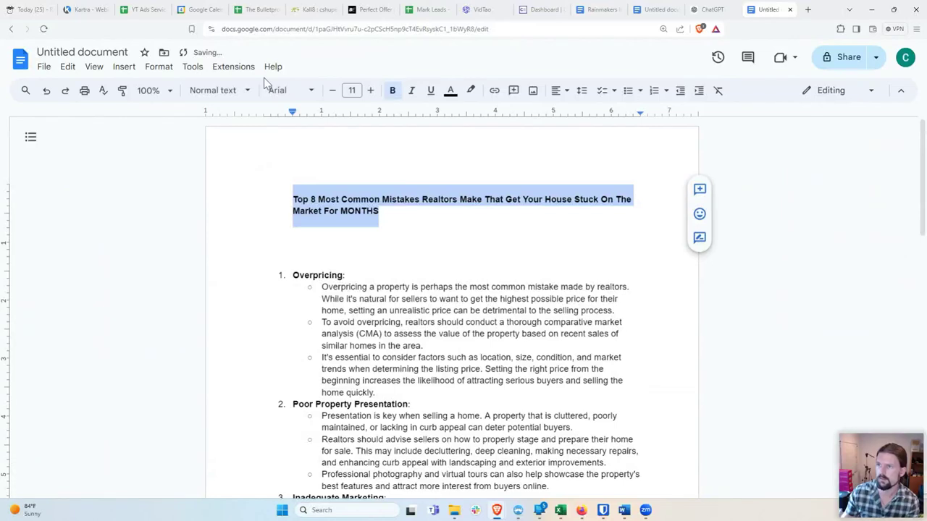
pyautogui.click(370, 90)
pyautogui.click(556, 90)
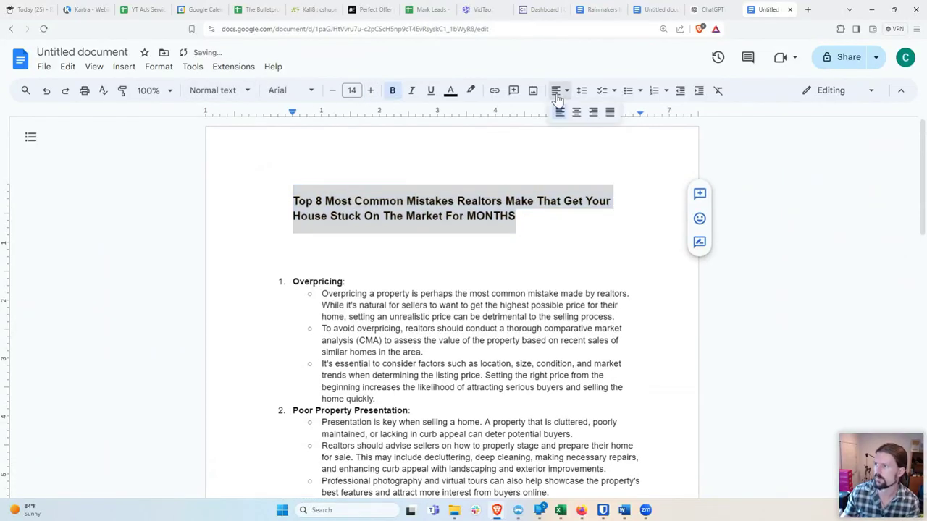
pyautogui.click(574, 113)
pyautogui.click(410, 249)
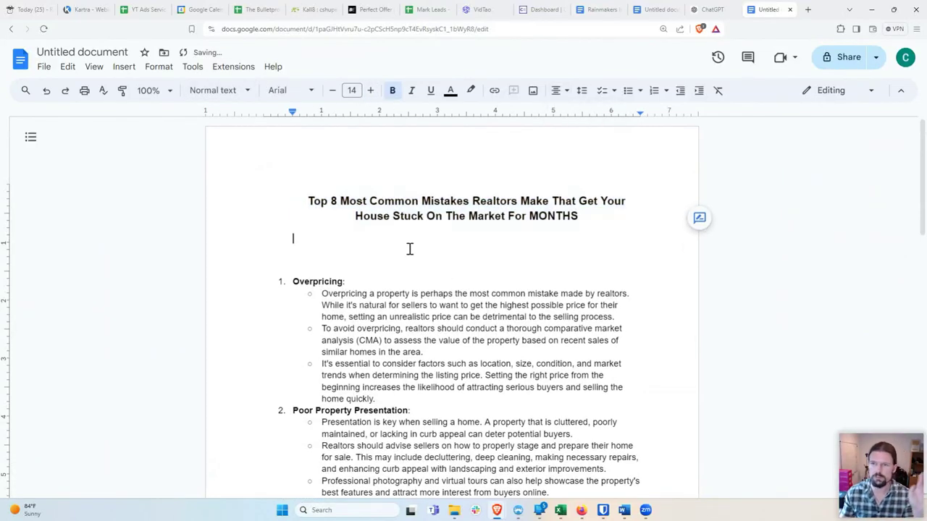
pyautogui.scroll(-1, 349, 269)
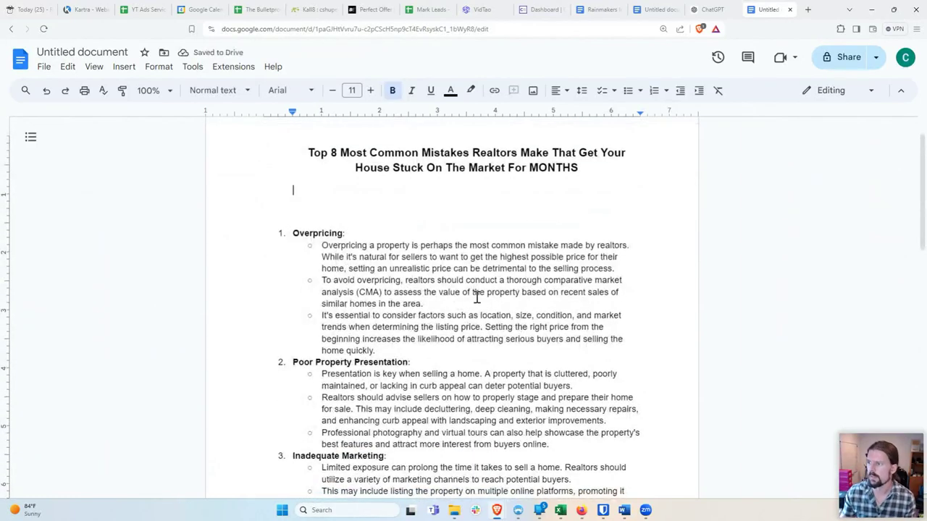
pyautogui.click(433, 283)
# Step: Add blank lines after the Overpricing and Poor Property Presentation sections
pyautogui.click(344, 232)
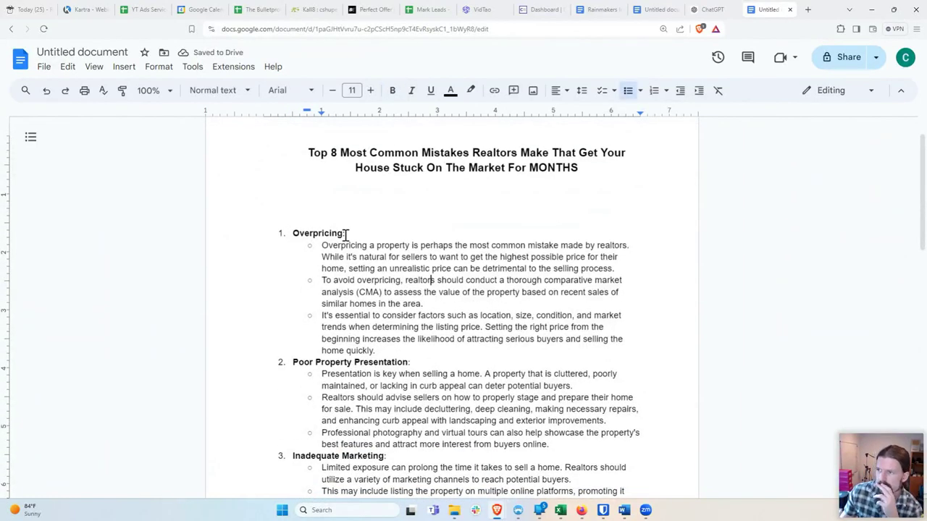
pyautogui.click(353, 259)
pyautogui.scroll(-1, 421, 346)
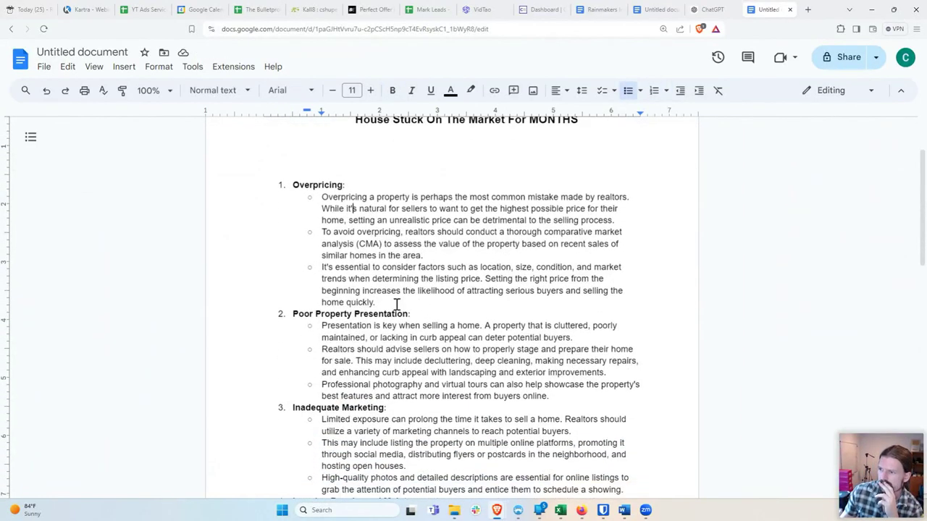
pyautogui.press('Return')
pyautogui.press('Return')
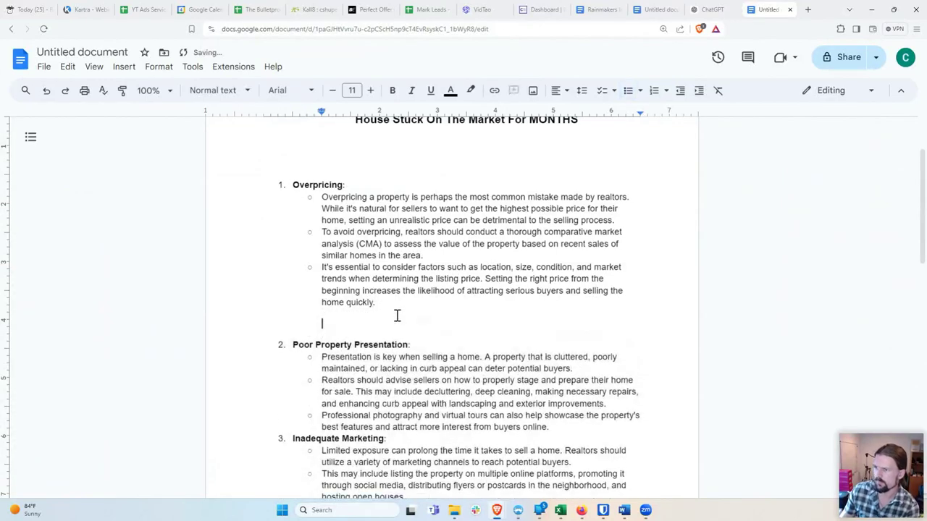
pyautogui.scroll(-2, 391, 350)
pyautogui.click(569, 330)
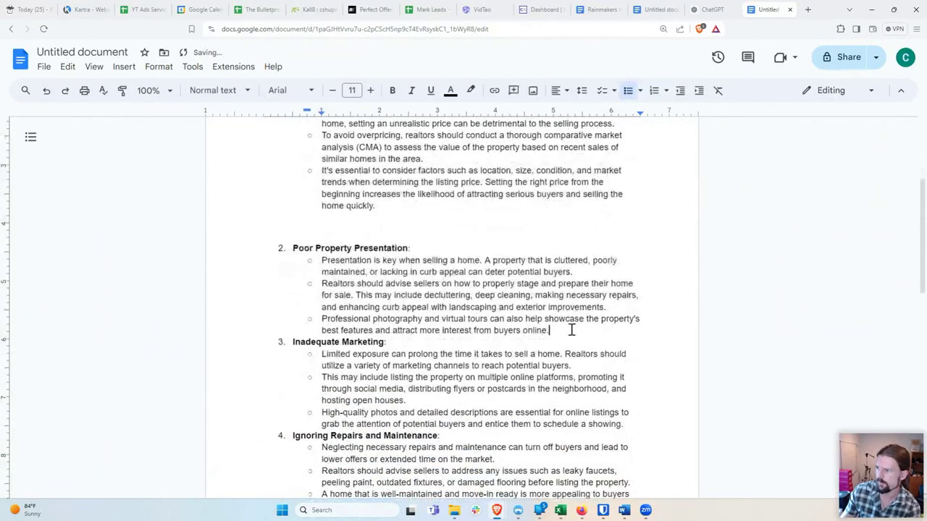
pyautogui.press('Return')
pyautogui.press('Return')
# Step: Add a blank line after 'schedule a showing.' before Ignoring Repairs and Maintenance
pyautogui.click(414, 372)
pyautogui.scroll(-2, 414, 383)
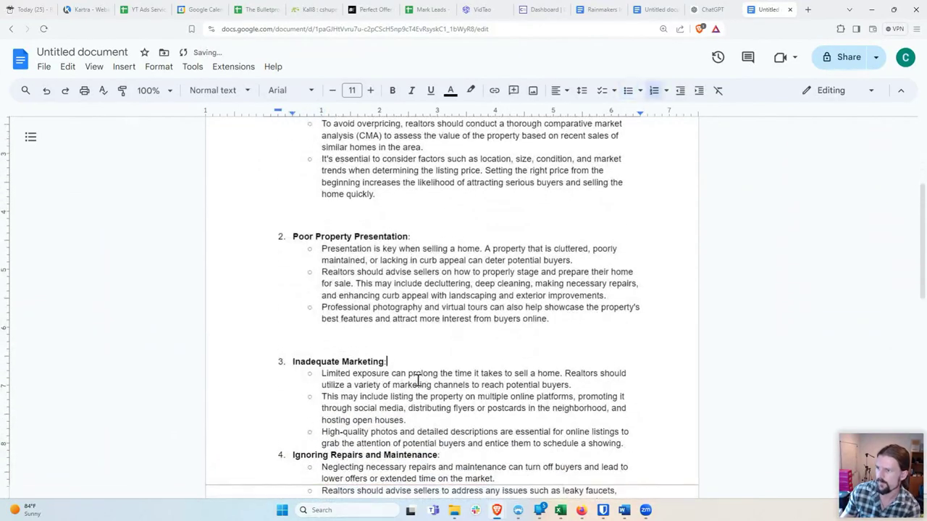
pyautogui.scroll(-1, 417, 380)
pyautogui.click(624, 358)
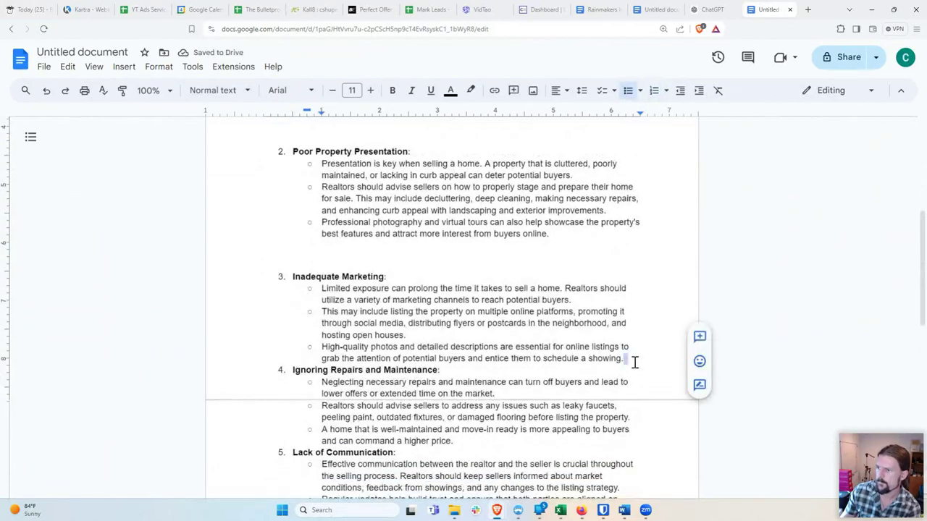
pyautogui.press('Return')
pyautogui.press('Return')
# Step: Scroll back up to review the Overpricing bullets and the centered title
pyautogui.scroll(2, 449, 359)
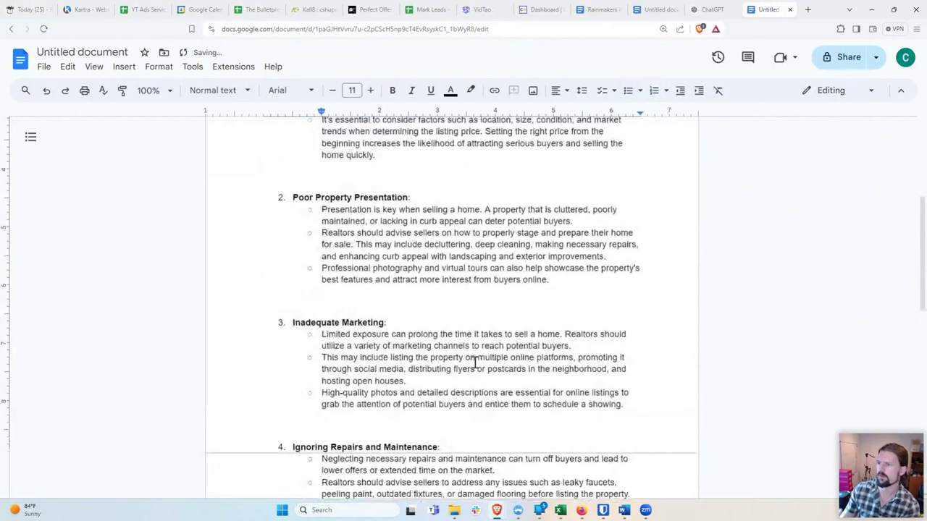
pyautogui.scroll(2, 428, 352)
pyautogui.scroll(2, 427, 323)
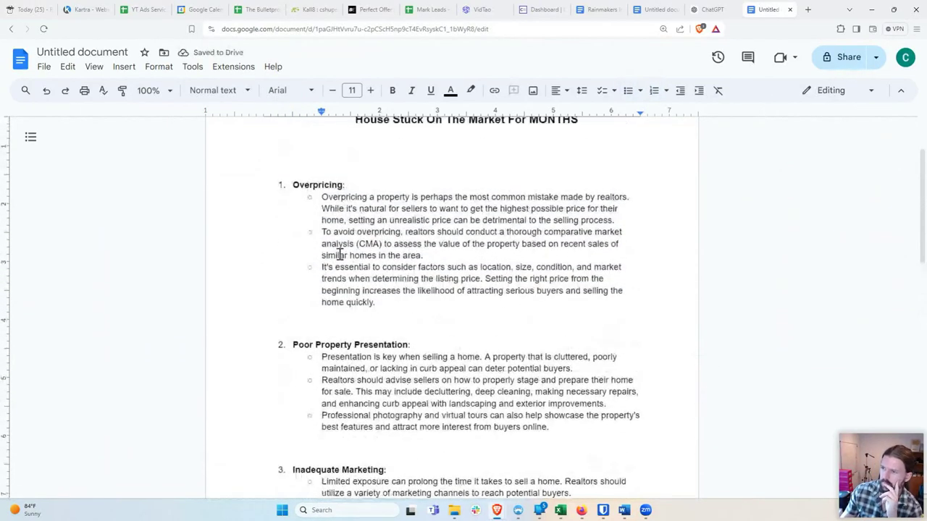
pyautogui.scroll(2, 392, 329)
pyautogui.moveTo(377, 410); pyautogui.dragTo(321, 294)
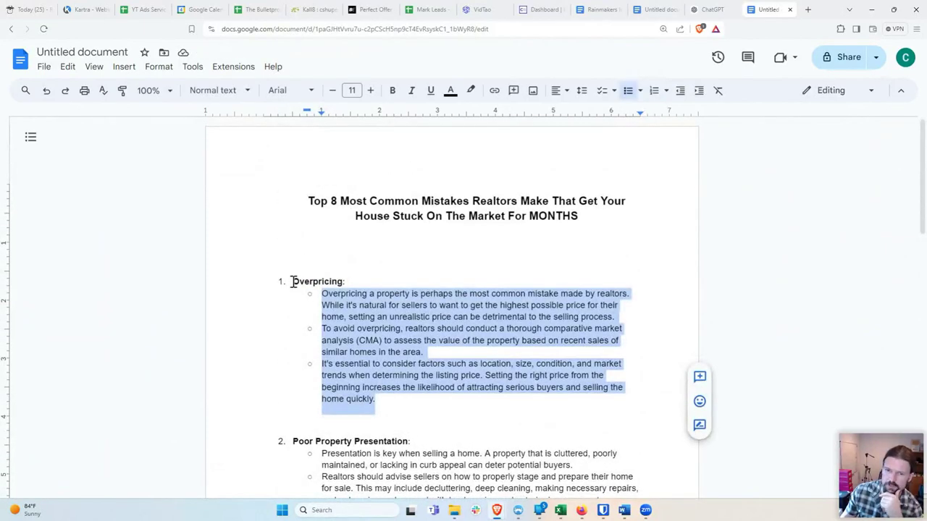
pyautogui.click(293, 281)
pyautogui.scroll(-10, 378, 271)
pyautogui.scroll(-3, 368, 315)
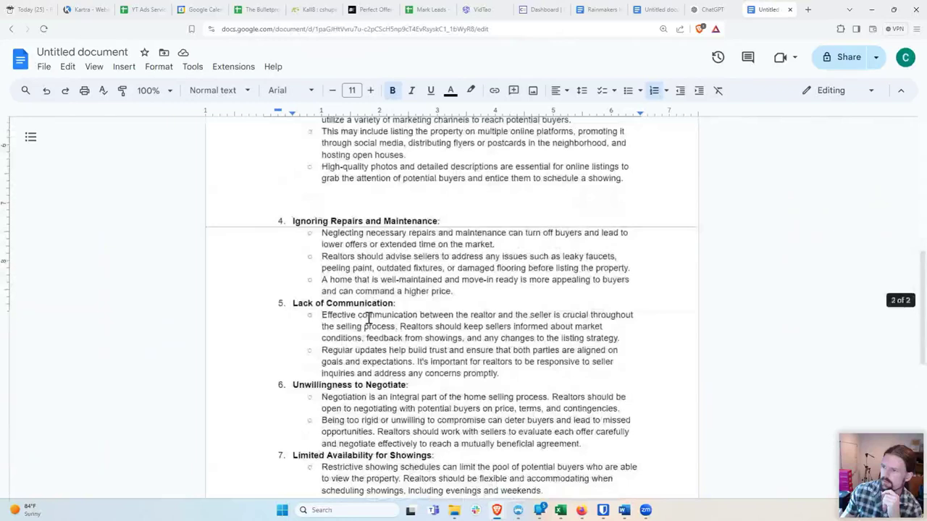
pyautogui.scroll(-5, 368, 317)
pyautogui.scroll(2, 369, 317)
pyautogui.scroll(15, 369, 317)
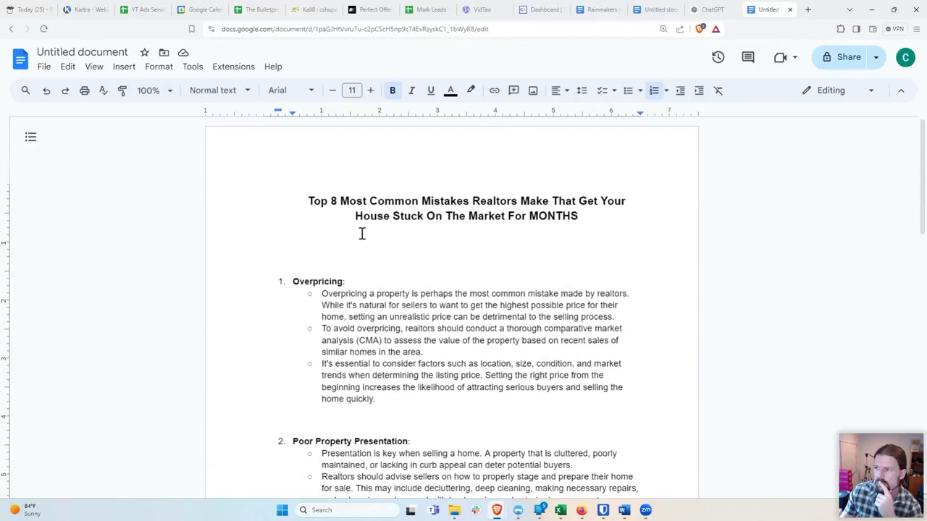
pyautogui.moveTo(362, 234); pyautogui.dragTo(367, 232)
pyautogui.click(378, 253)
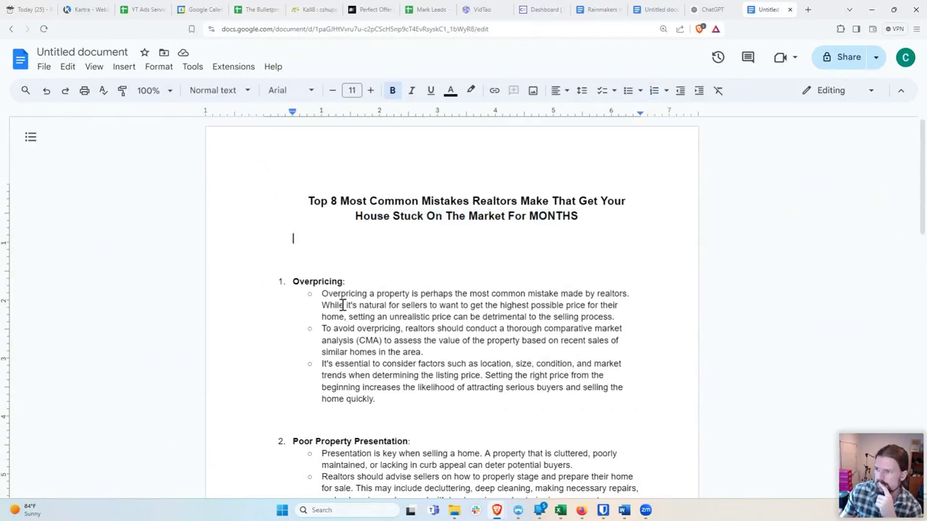
# Step: Replace 'Overpricing' in the first bullet with 'Asking too much for' and delete 'perhaps'
pyautogui.click(390, 296)
pyautogui.click(373, 340)
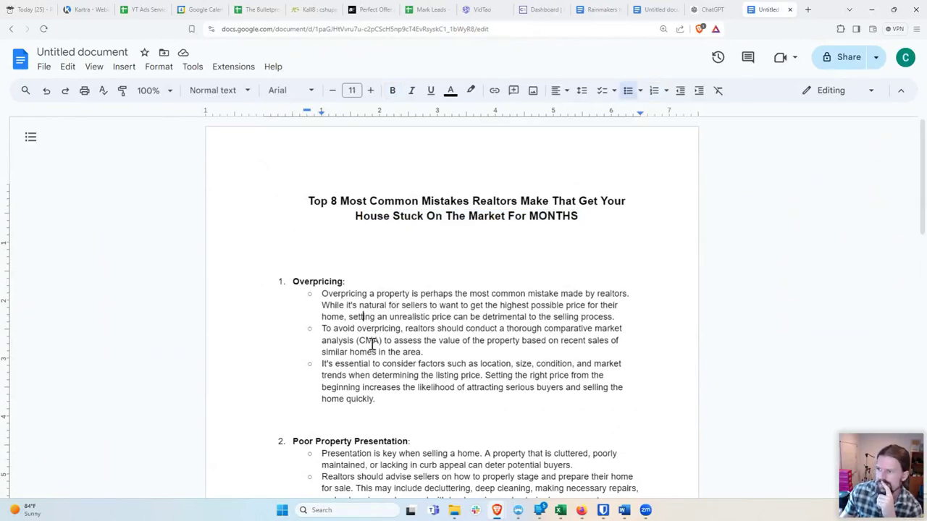
pyautogui.click(432, 353)
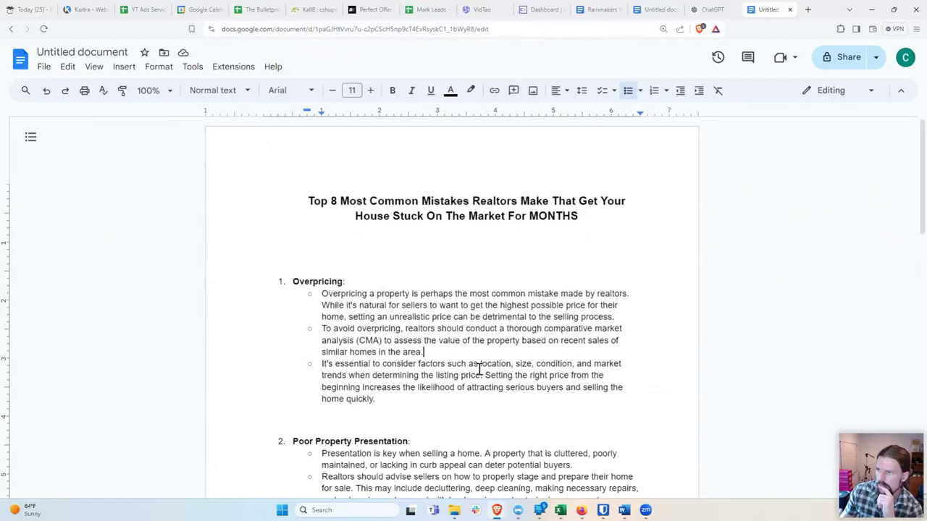
pyautogui.click(367, 295)
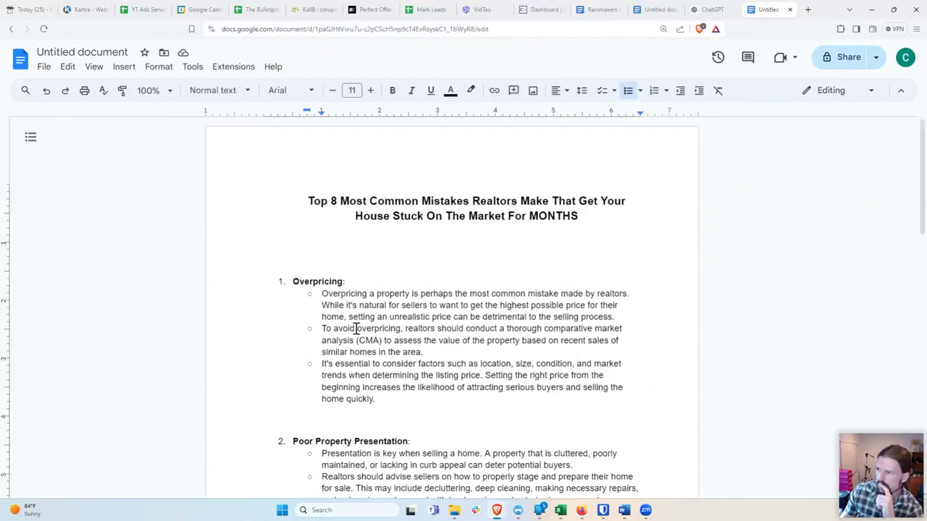
pyautogui.moveTo(367, 293); pyautogui.dragTo(323, 294)
pyautogui.write('A')
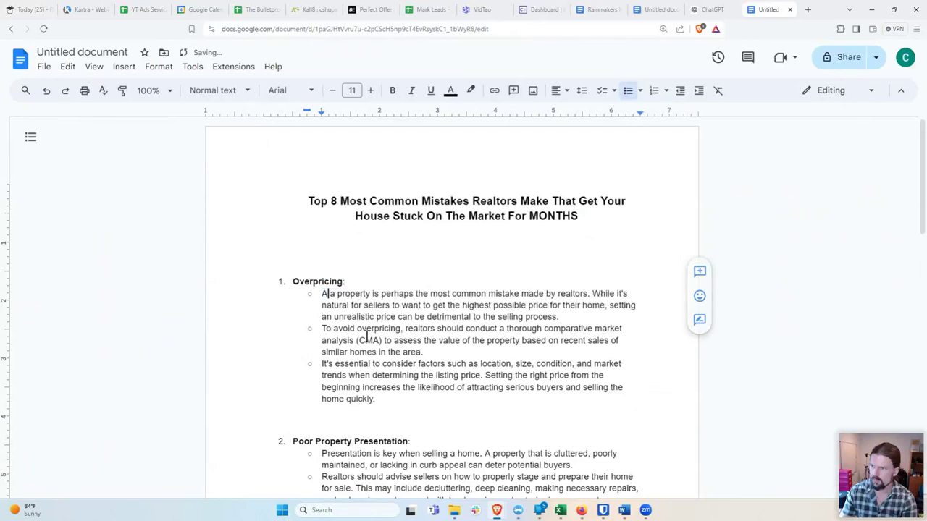
pyautogui.write('sking too much')
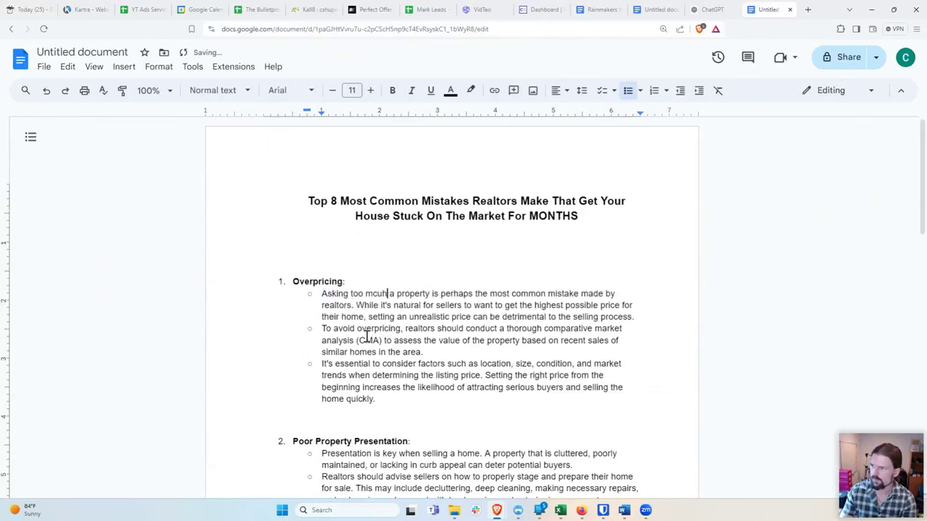
pyautogui.write(' for')
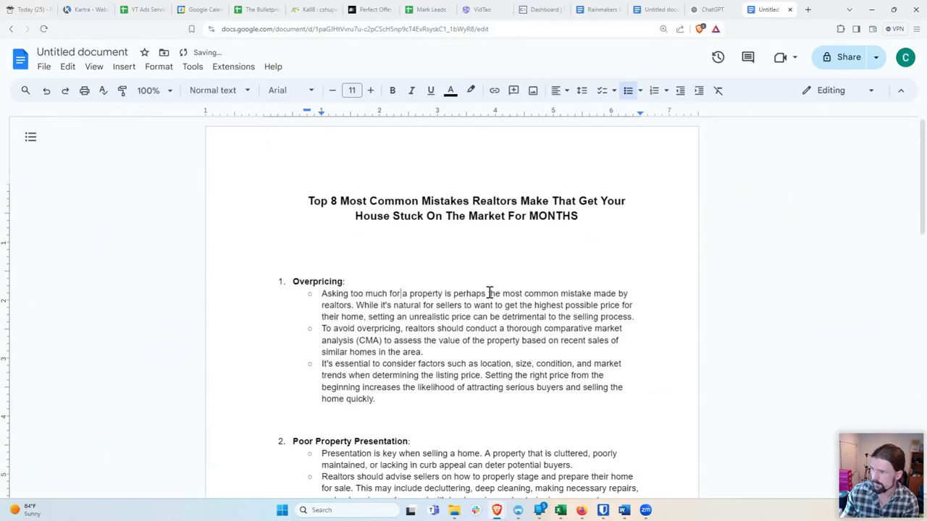
pyautogui.moveTo(486, 294); pyautogui.dragTo(454, 294)
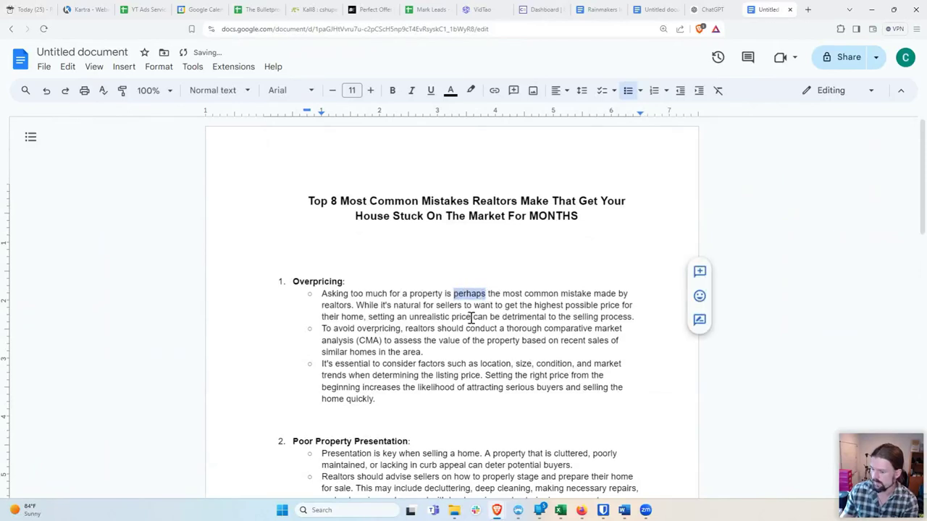
pyautogui.press('BackSpace')
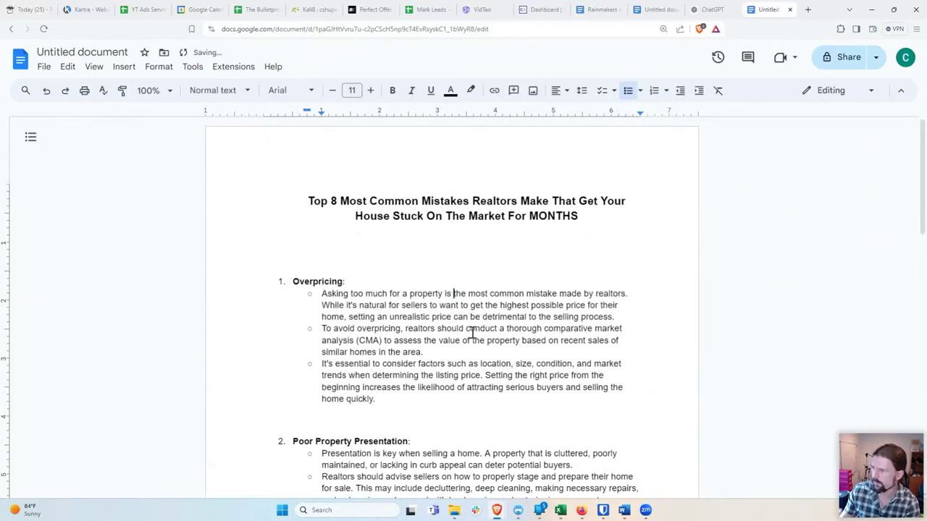
# Step: Replace 'an unrealistic price' with 'a price that's too high compared to the rest of the market'
pyautogui.click(361, 305)
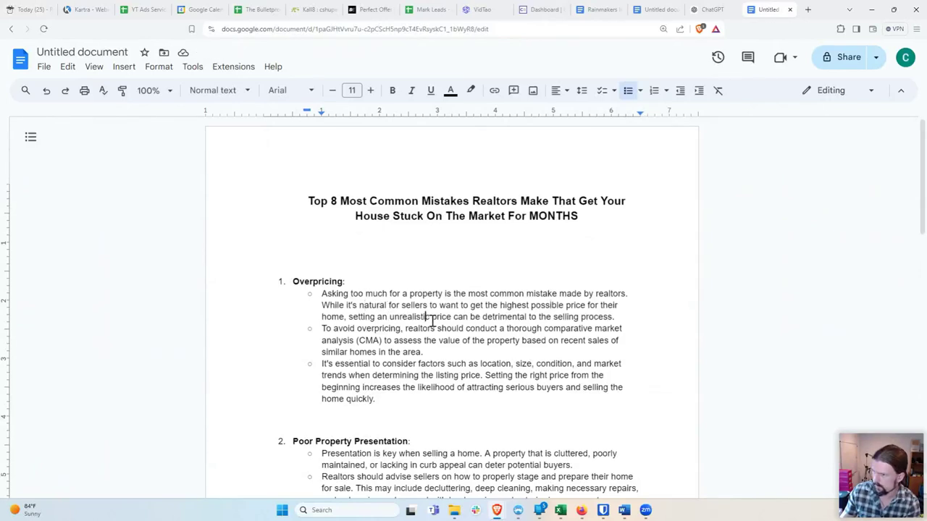
pyautogui.moveTo(450, 316); pyautogui.dragTo(394, 317)
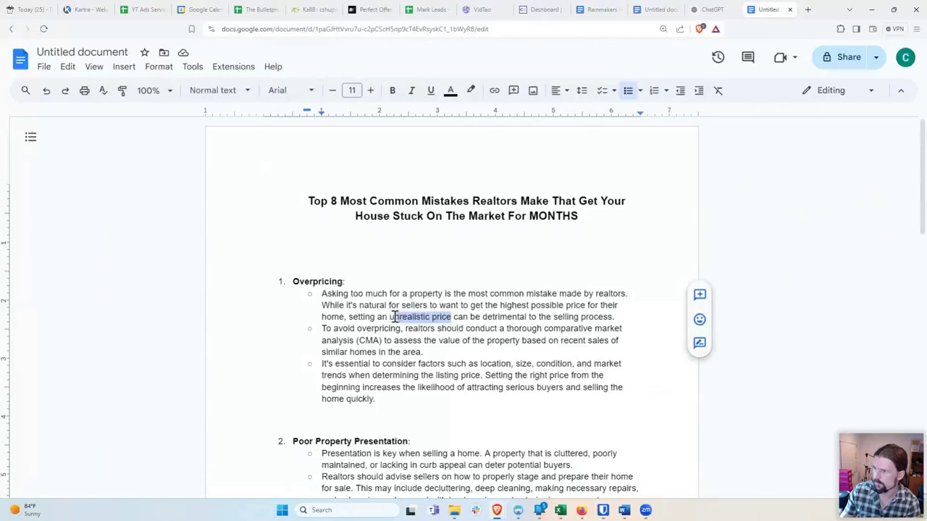
pyautogui.press('BackSpace')
pyautogui.press('BackSpace')
pyautogui.press('BackSpace')
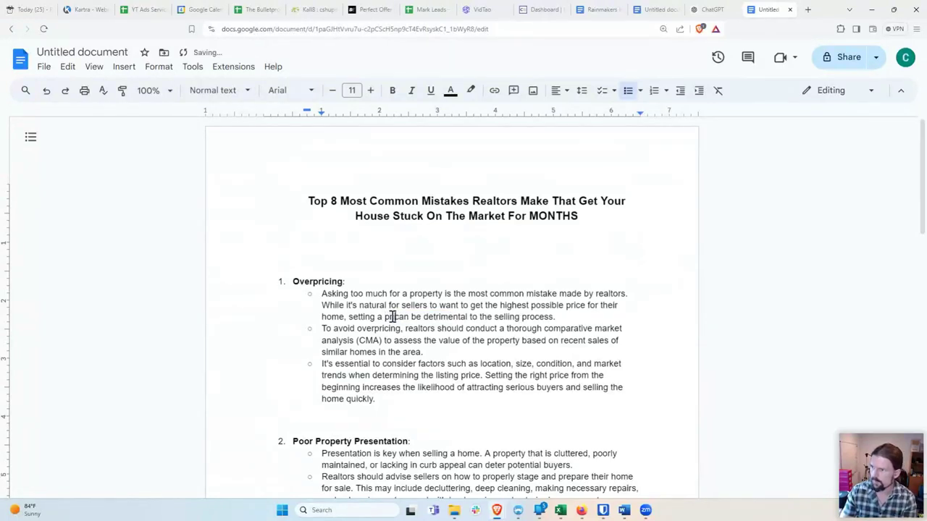
pyautogui.write("price that's too h")
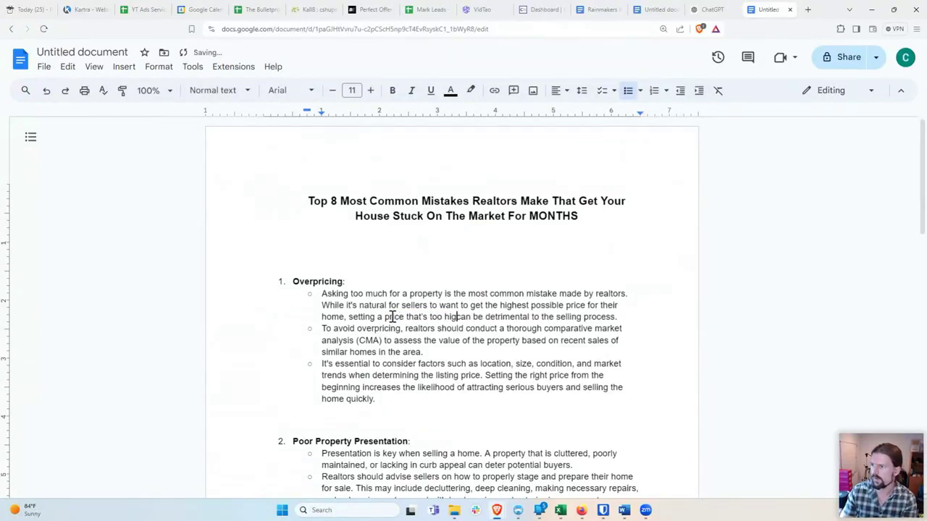
pyautogui.write('igh compared to the ')
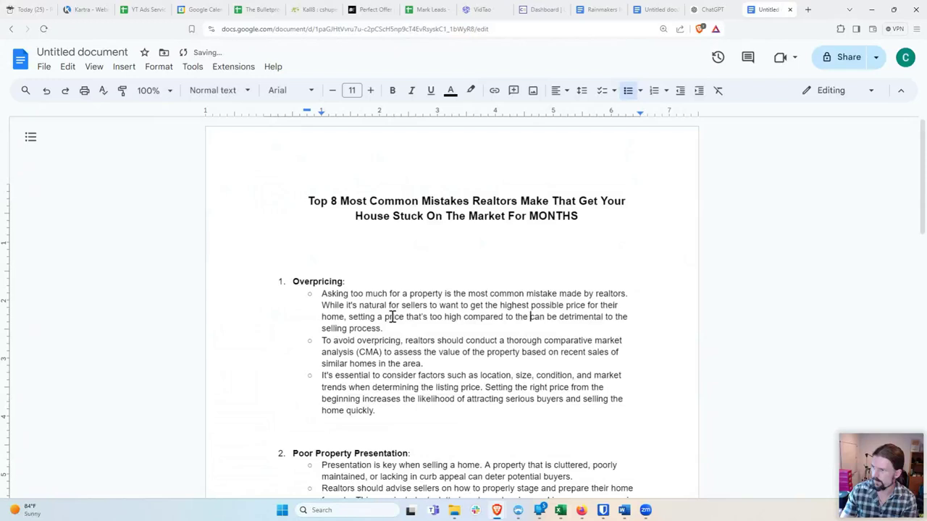
pyautogui.write('rest of the market')
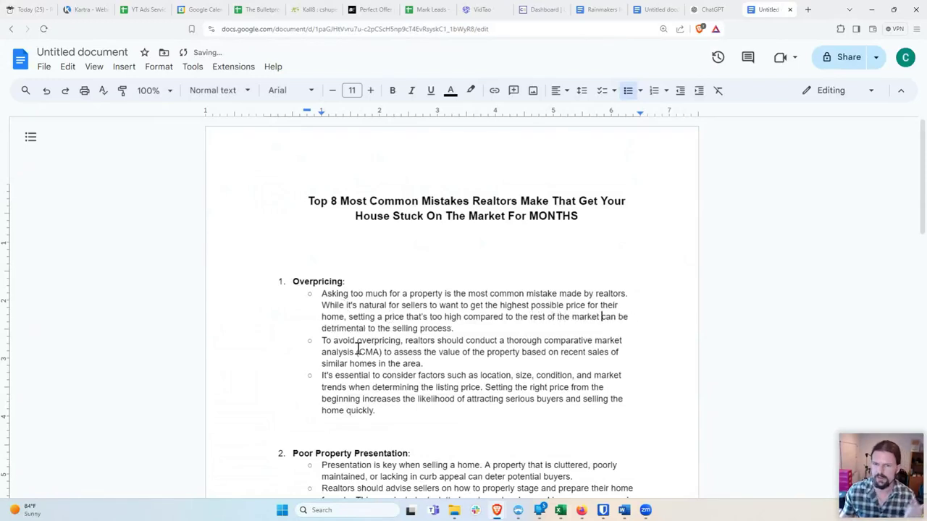
pyautogui.moveTo(481, 329); pyautogui.dragTo(323, 294)
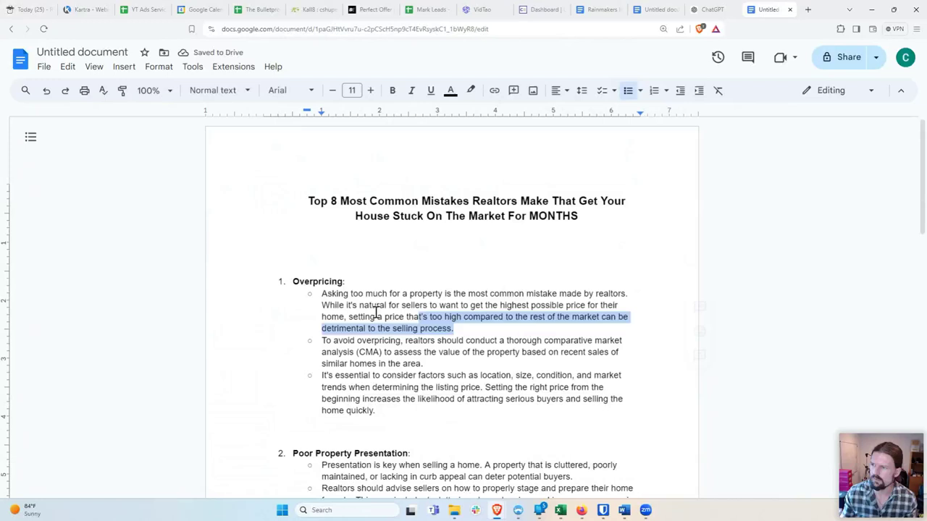
pyautogui.click(362, 321)
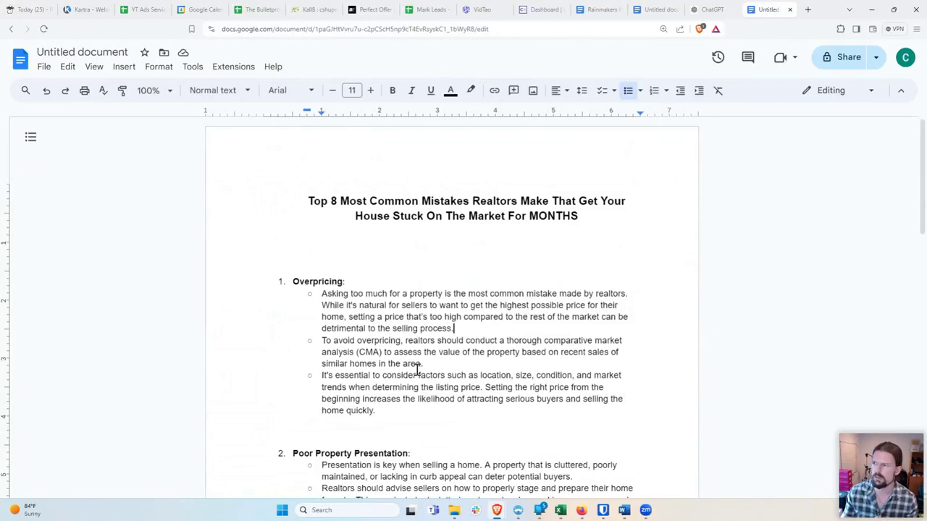
pyautogui.click(440, 365)
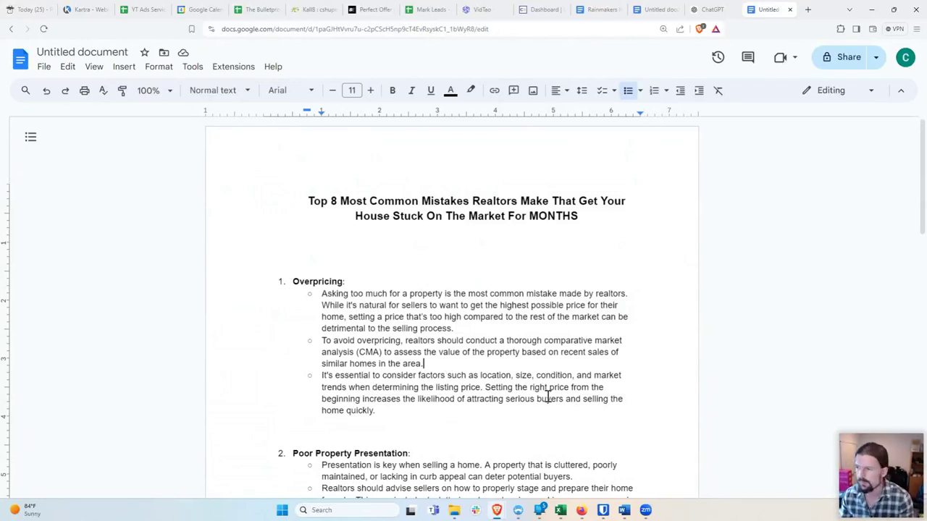
pyautogui.scroll(-1, 427, 352)
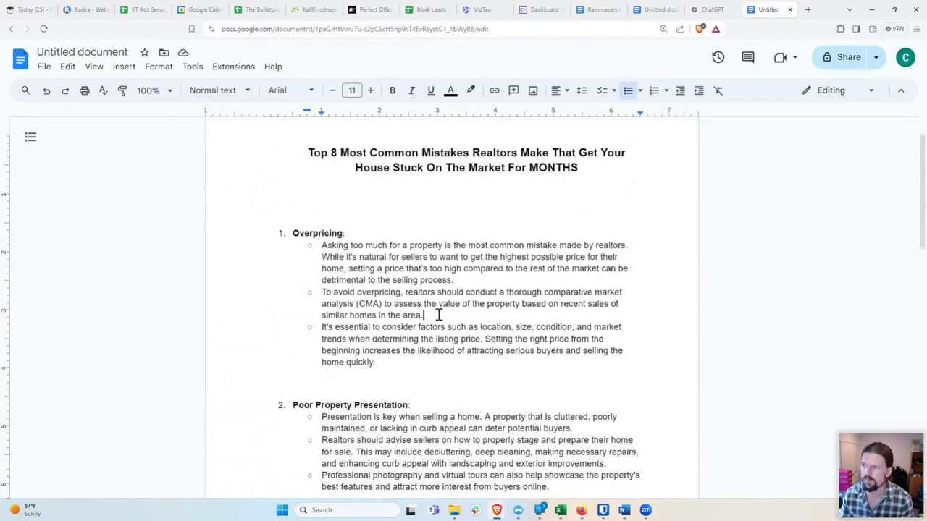
pyautogui.moveTo(407, 317); pyautogui.dragTo(326, 293)
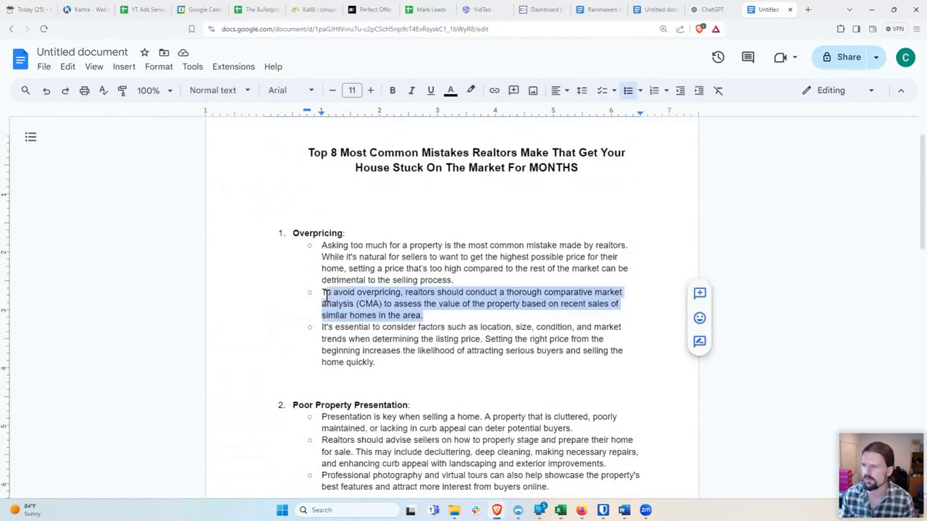
pyautogui.click(410, 317)
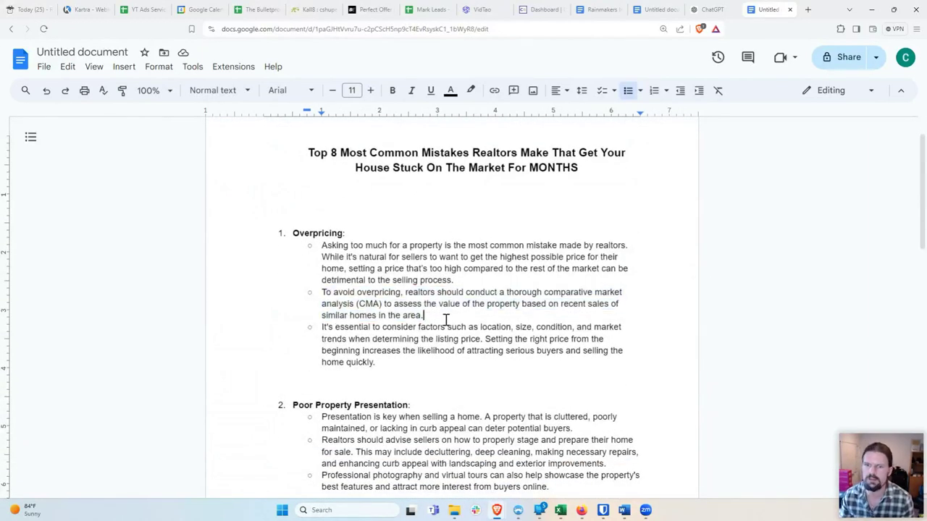
pyautogui.click(405, 363)
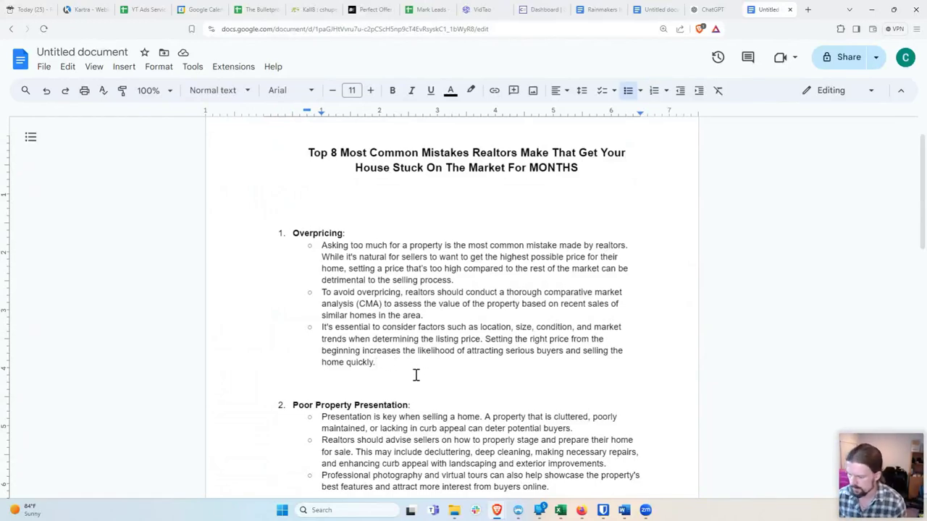
# Step: Write a fourth Overpricing bullet on choosing the right price, ending with 'market.'
pyautogui.press('Return')
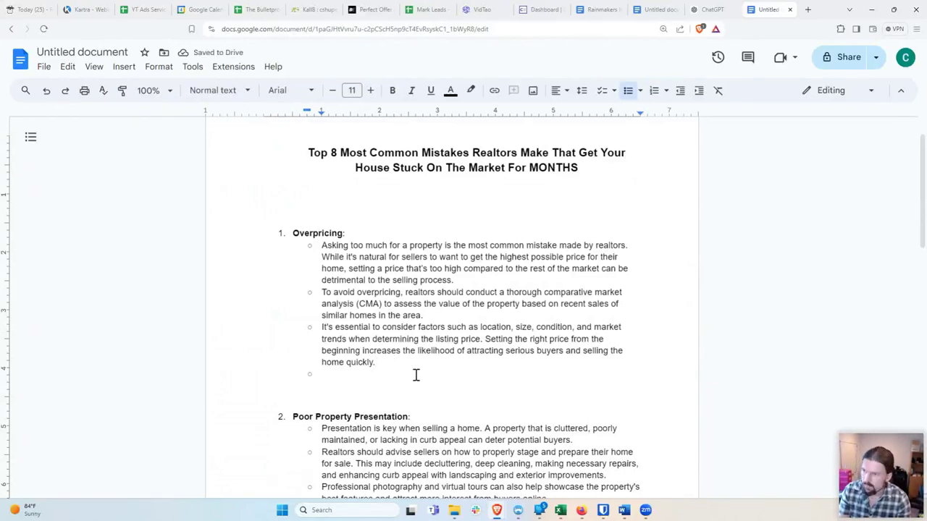
pyautogui.write('Ch')
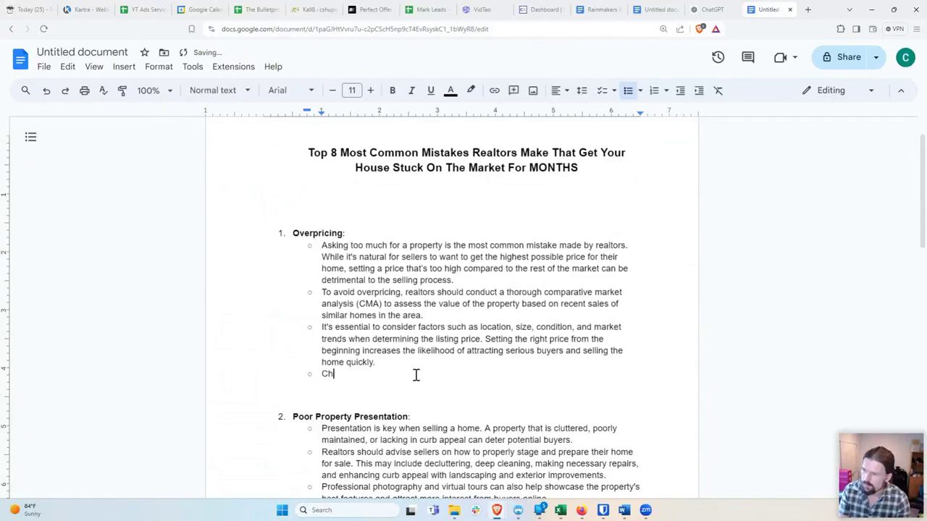
pyautogui.write('oosing')
pyautogui.write(' the right price')
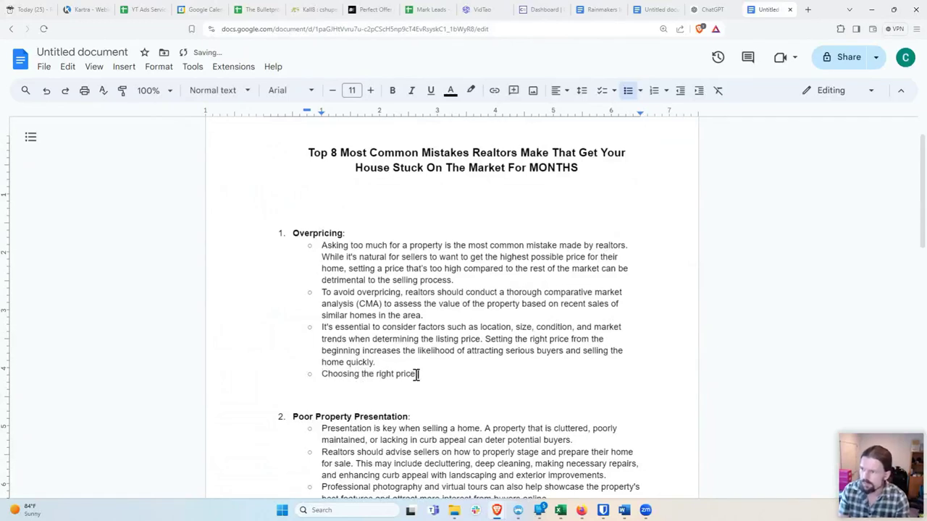
pyautogui.write('our ')
pyautogui.write('me ')
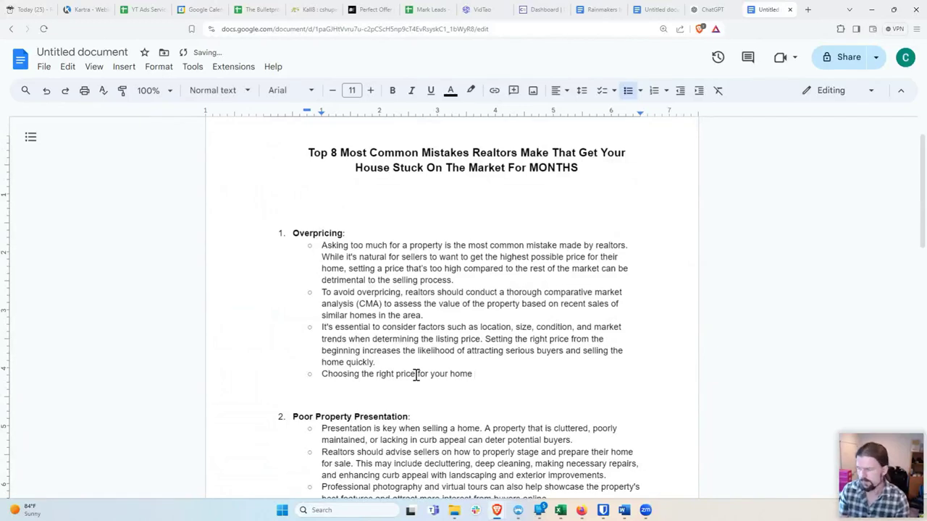
pyautogui.write('comes ')
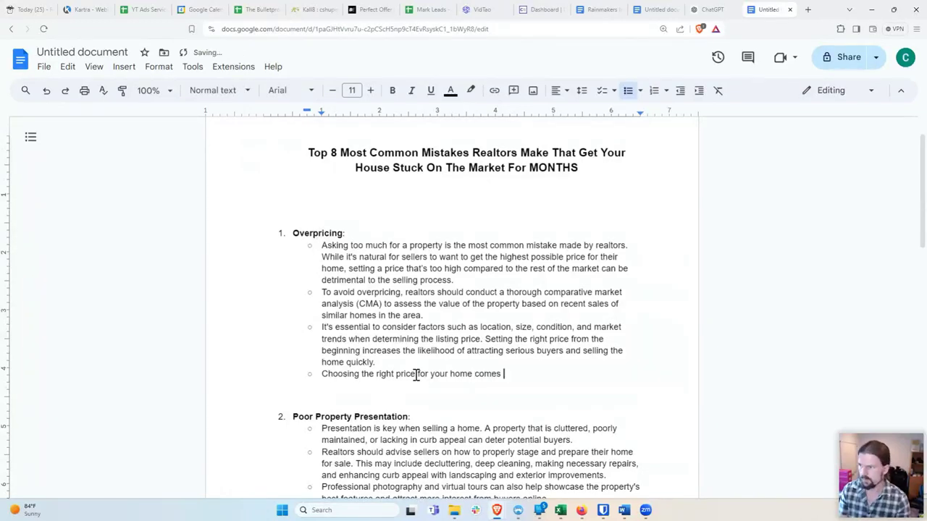
pyautogui.write('with ex')
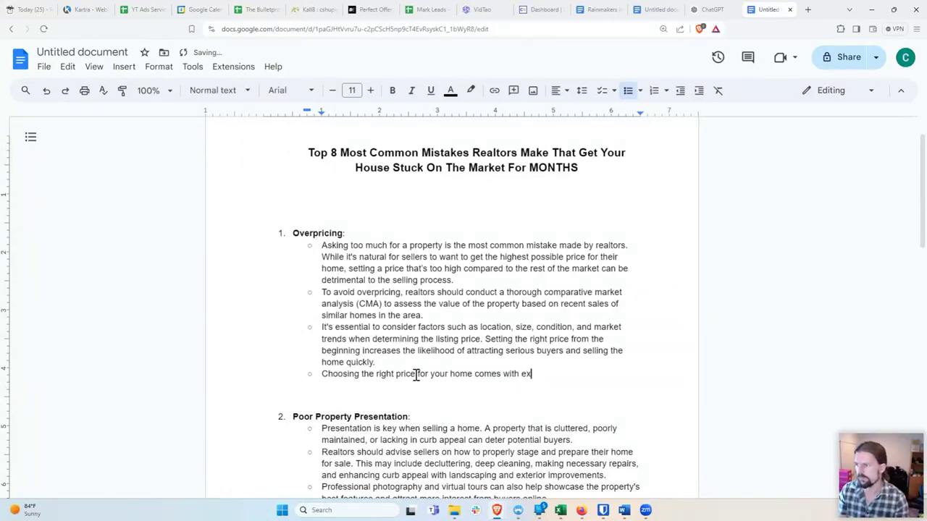
pyautogui.write('perience. A')
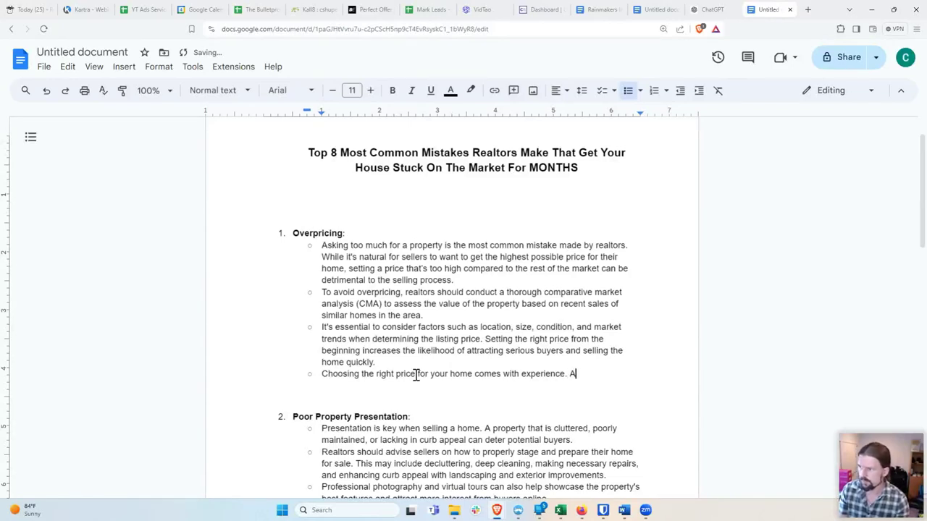
pyautogui.write(' lot of')
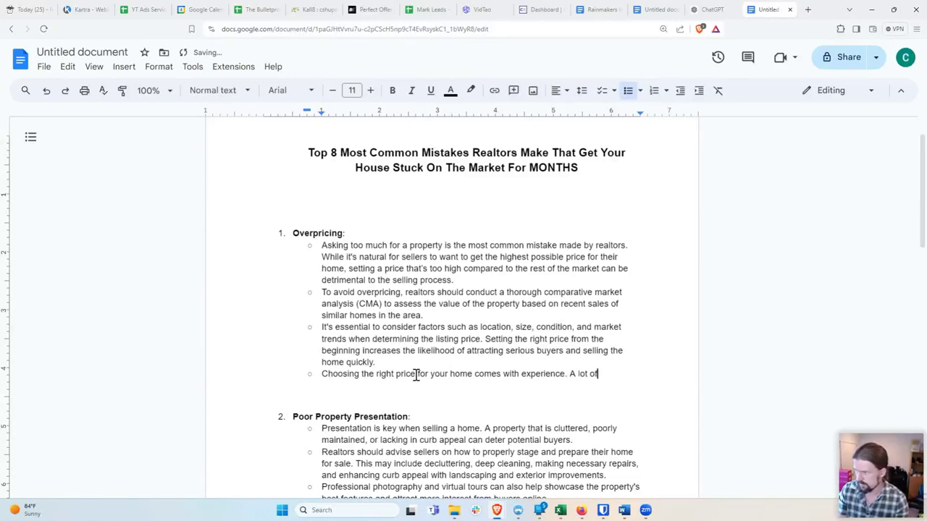
pyautogui.write(' realtors get that')
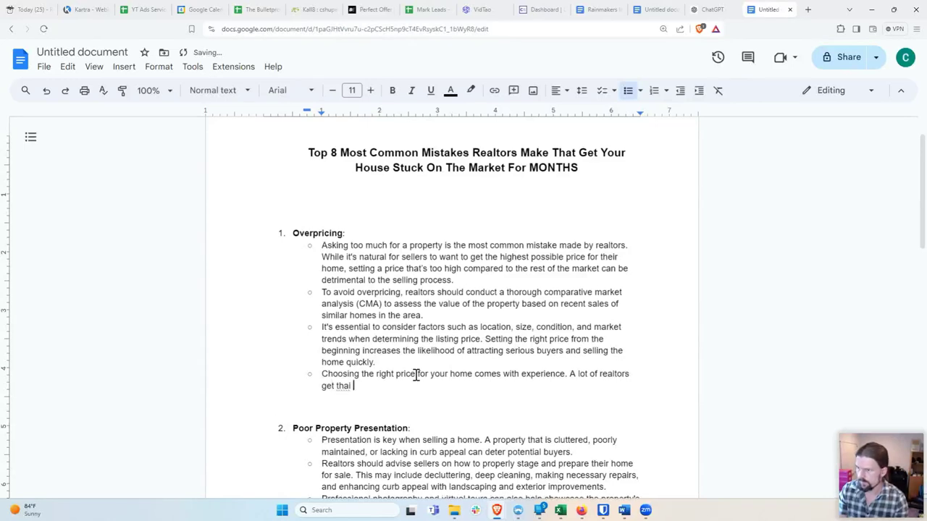
pyautogui.write(' e')
pyautogui.press('BackSpace')
pyautogui.press('BackSpace')
pyautogui.press('BackSpace')
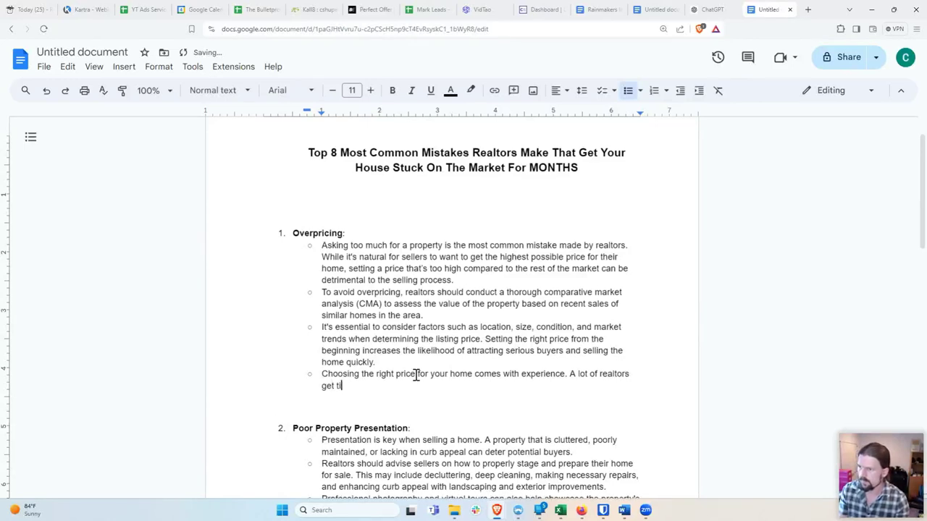
pyautogui.write('s wrong, becau')
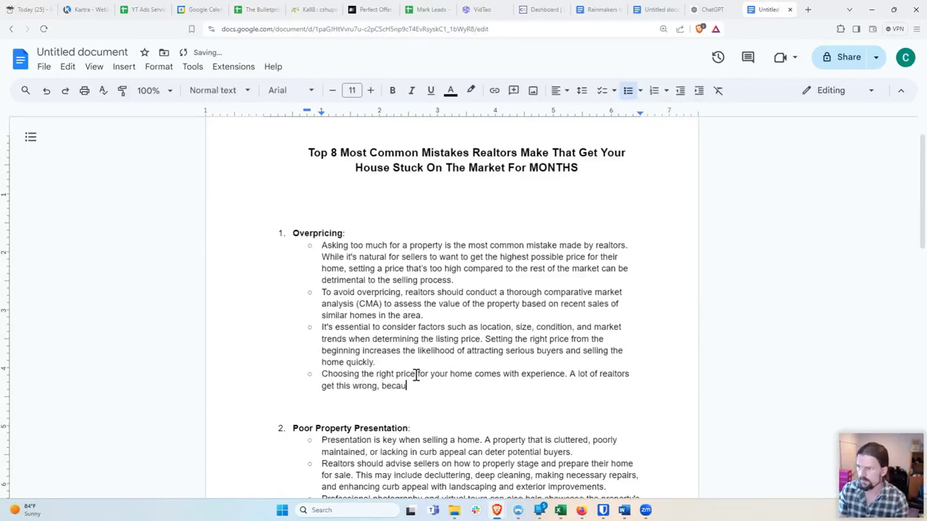
pyautogui.write("see they don't ")
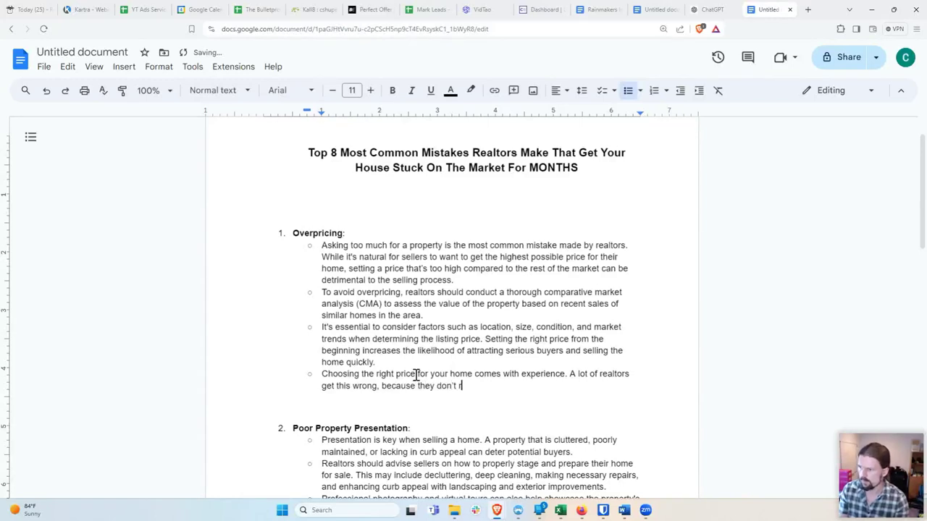
pyautogui.write('really know what pr')
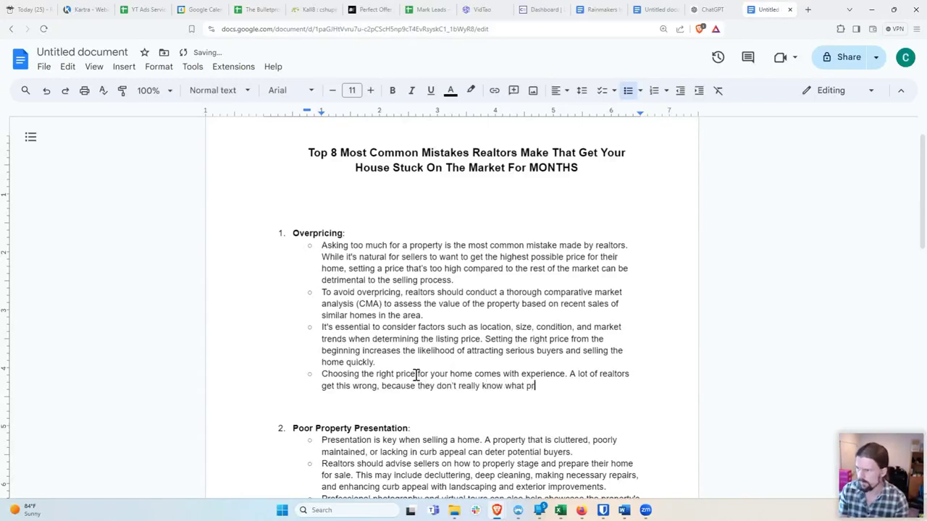
pyautogui.write('ice themarket ')
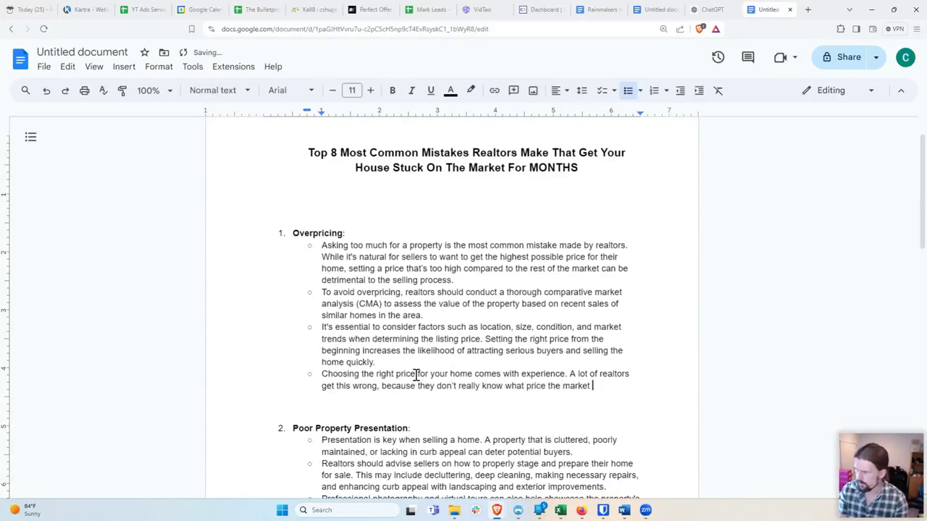
pyautogui.write('is willing to suppor')
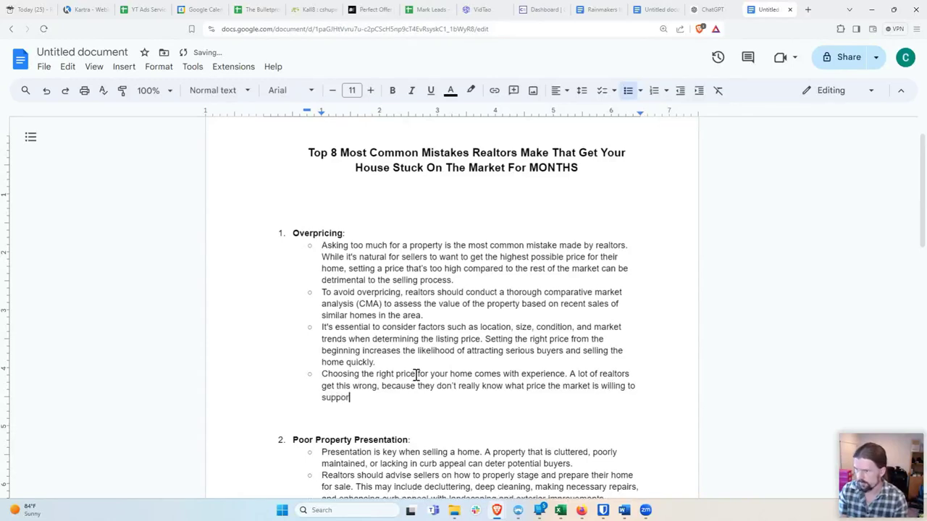
pyautogui.write('t. If you ')
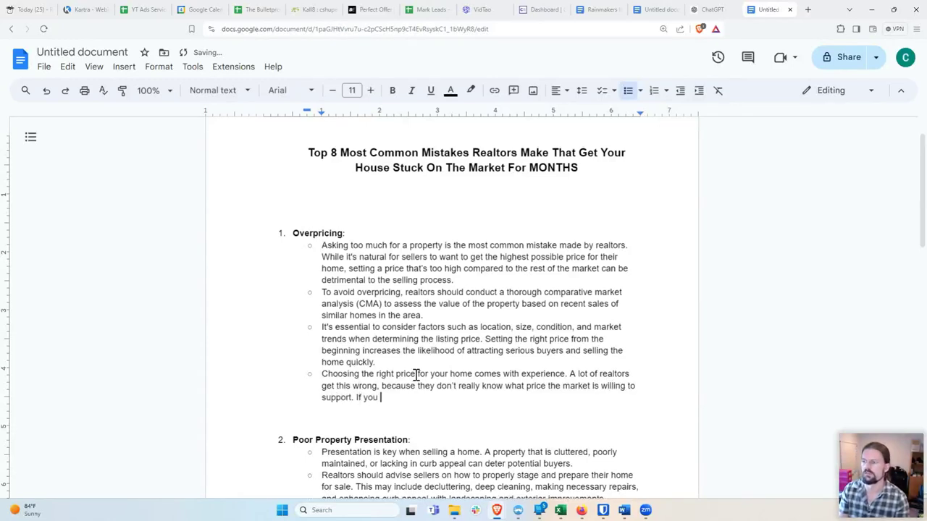
pyautogui.write('want to get')
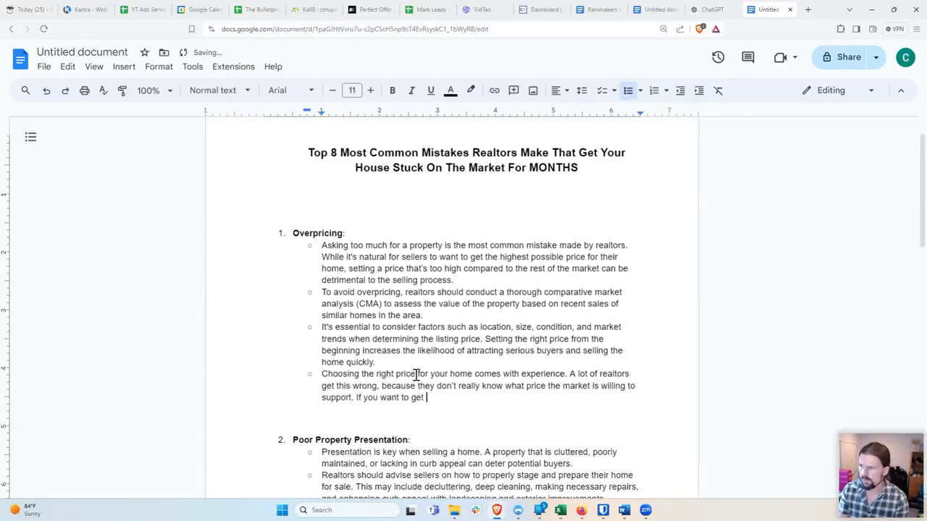
pyautogui.write(' this right, ma')
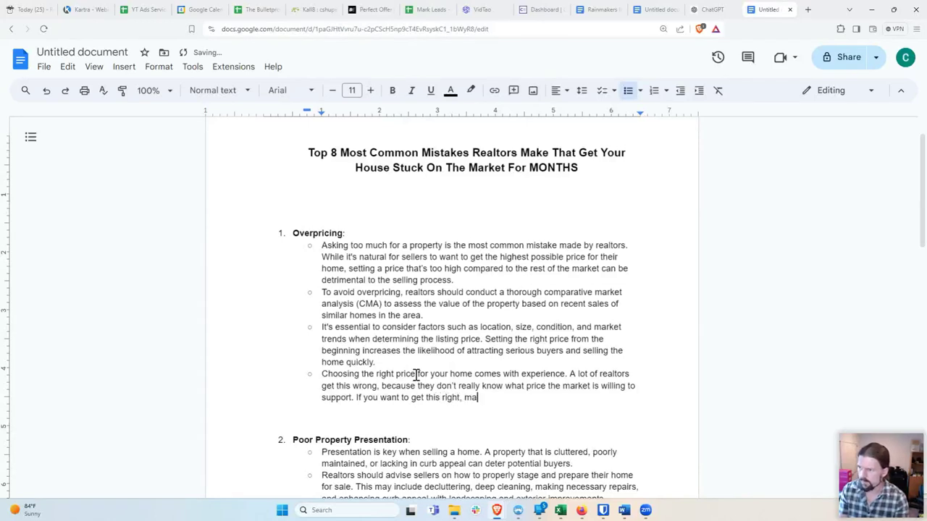
pyautogui.write('ke sure to ')
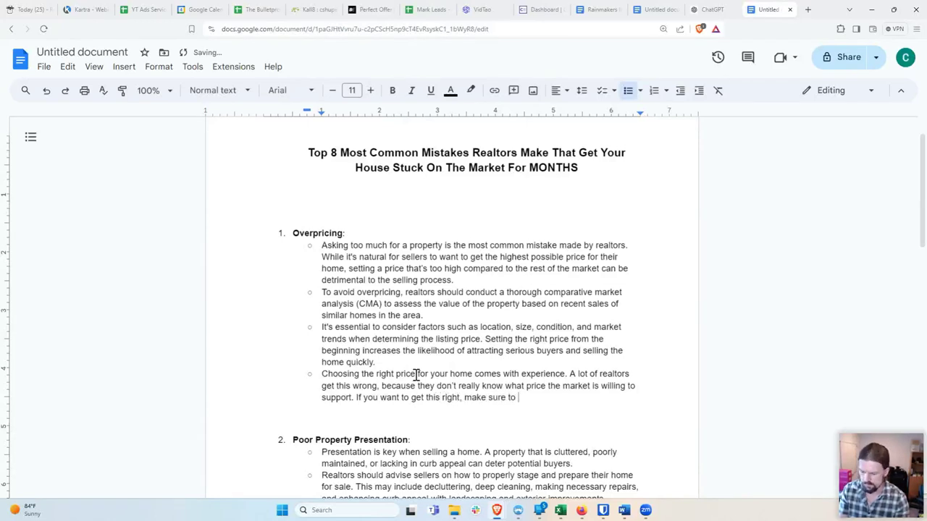
pyautogui.write('talk to ')
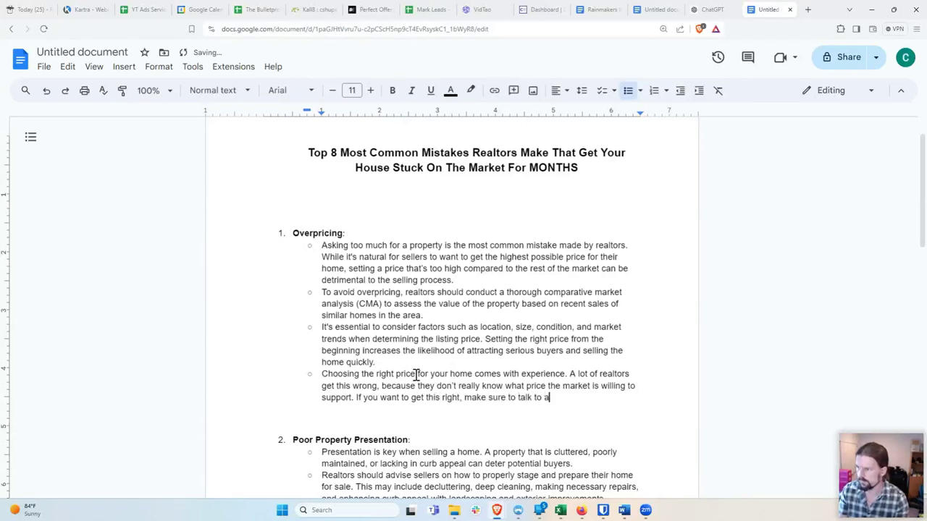
pyautogui.write('a realtor that ')
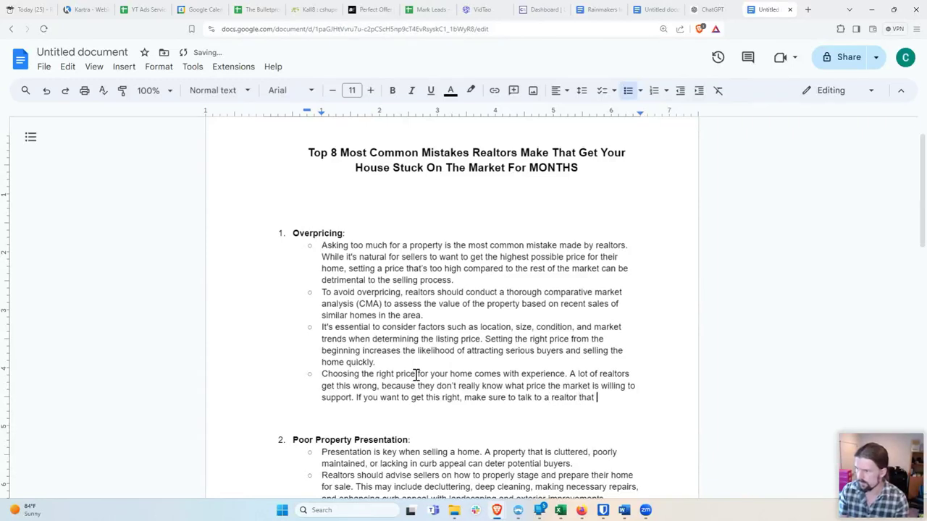
pyautogui.write('nderstand the ma')
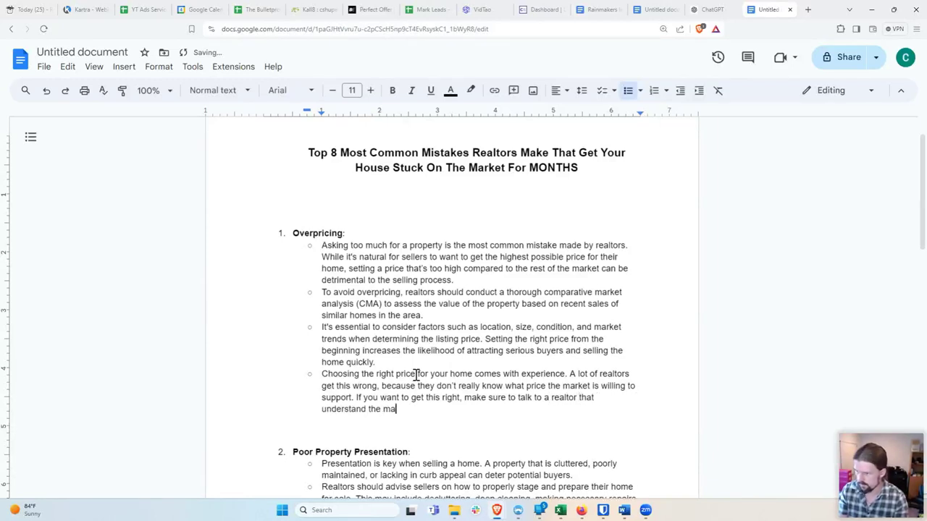
pyautogui.press('BackSpace')
pyautogui.press('BackSpace')
pyautogui.write('ket.')
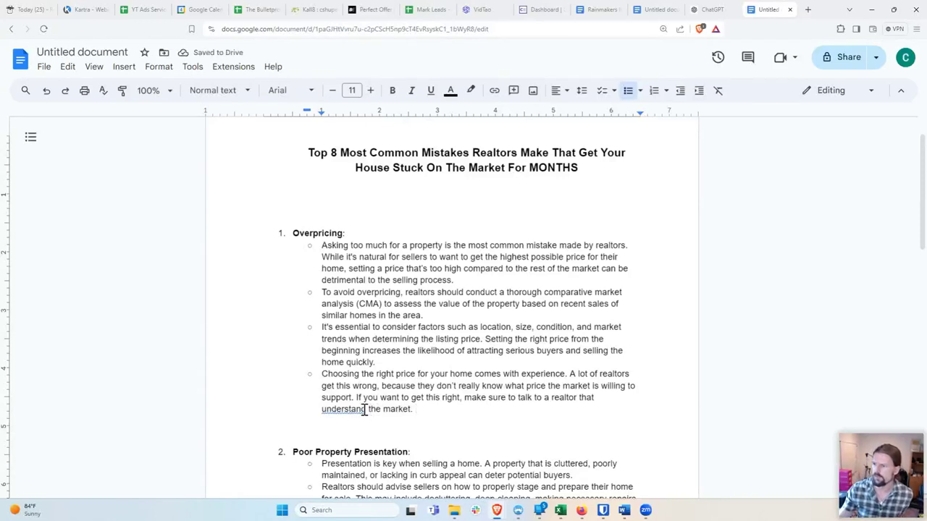
pyautogui.click(365, 410)
# Step: Accept the 'understands' correction so the bullet reads 'a realtor that understands the market.'
pyautogui.click(344, 394)
pyautogui.moveTo(449, 410); pyautogui.dragTo(318, 373)
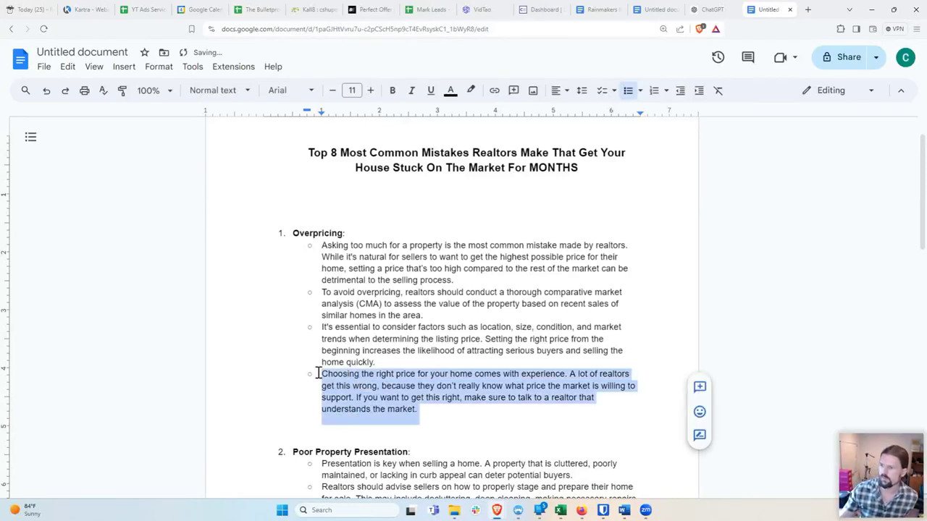
pyautogui.click(430, 411)
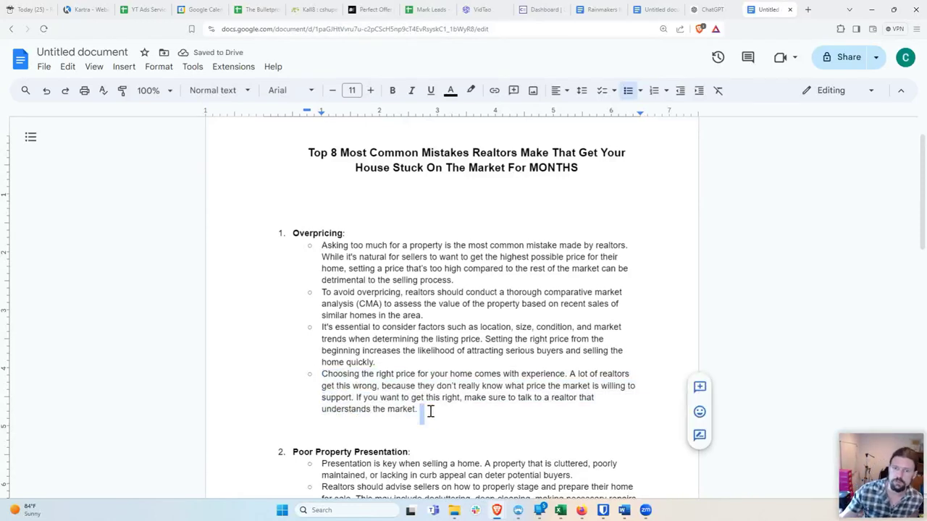
pyautogui.click(430, 411)
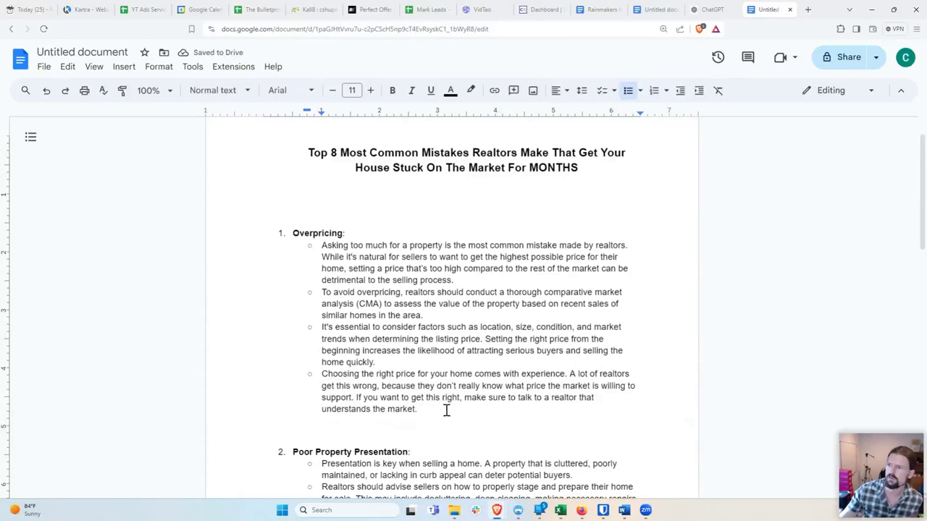
# Step: Review the four Overpricing bullets by selecting and deselecting them
pyautogui.scroll(-1, 447, 410)
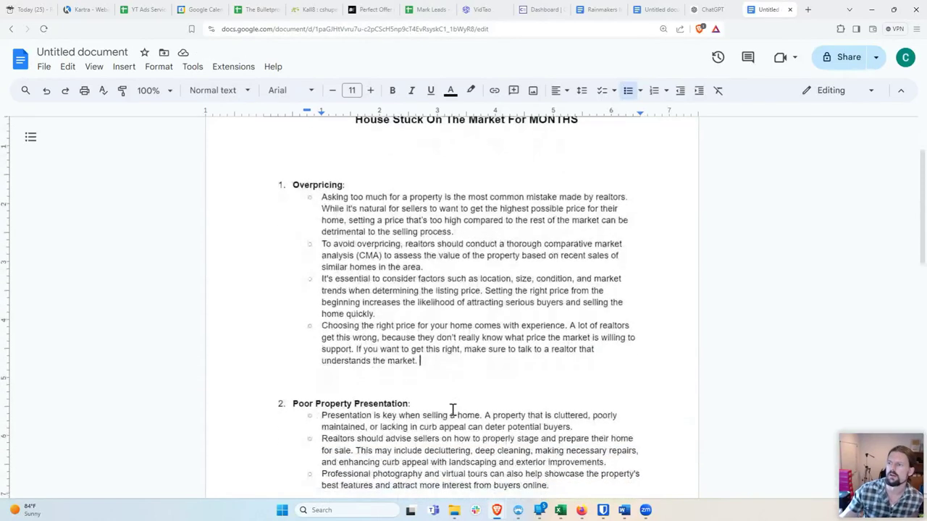
pyautogui.tripleClick(303, 330)
pyautogui.click(431, 369)
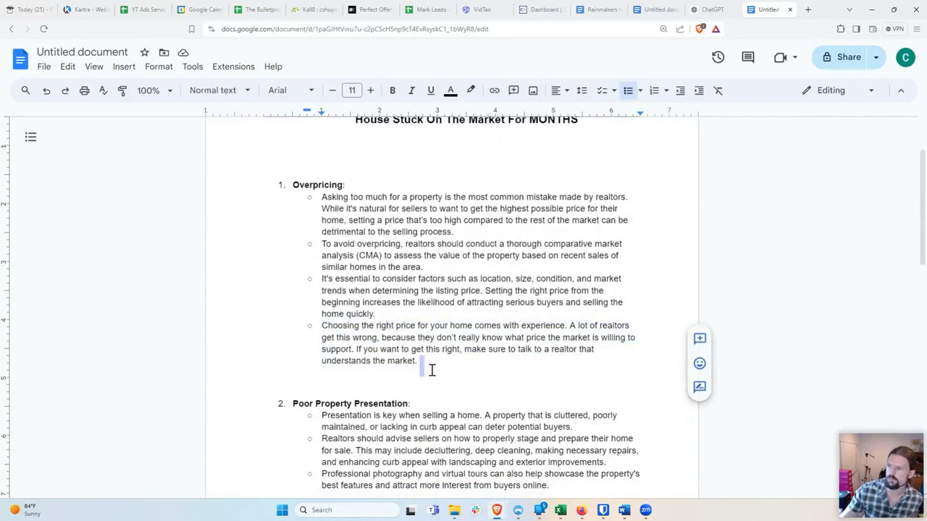
pyautogui.click(441, 375)
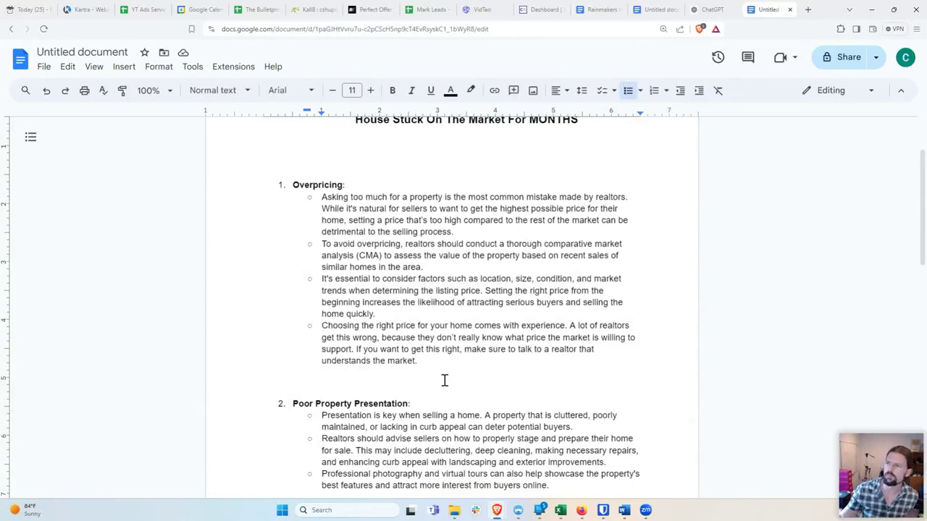
pyautogui.moveTo(421, 367); pyautogui.dragTo(323, 195)
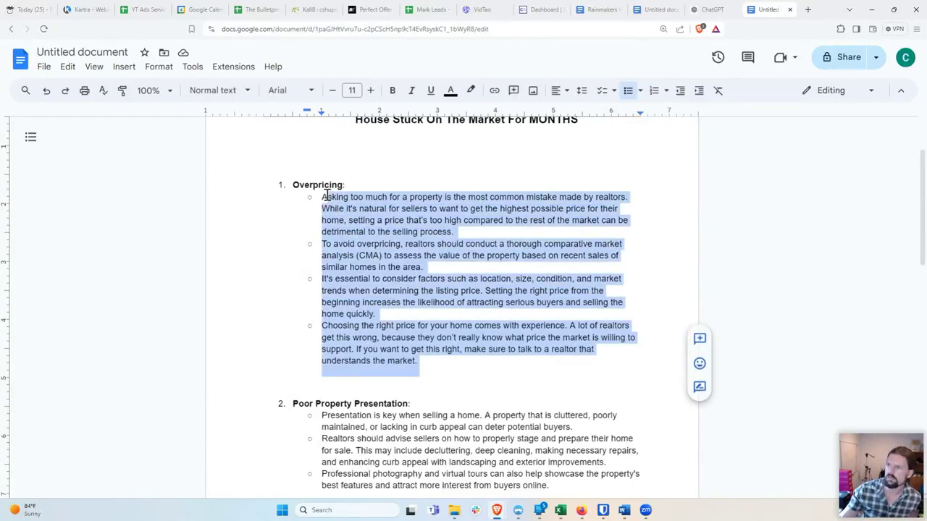
pyautogui.click(454, 367)
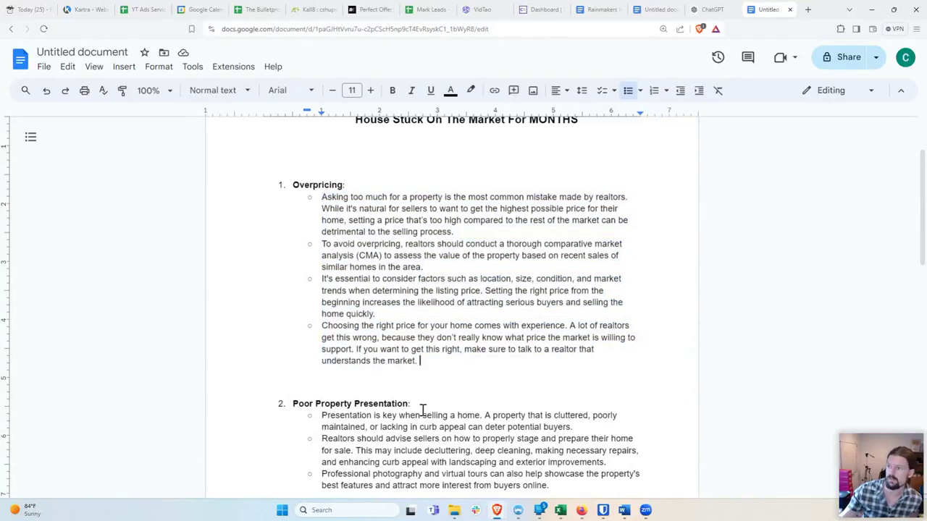
pyautogui.scroll(-2, 384, 344)
# Step: Add a new Poor Property Presentation bullet against listing homes as-is, urging premium staging and high-quality photos
pyautogui.scroll(-2, 377, 337)
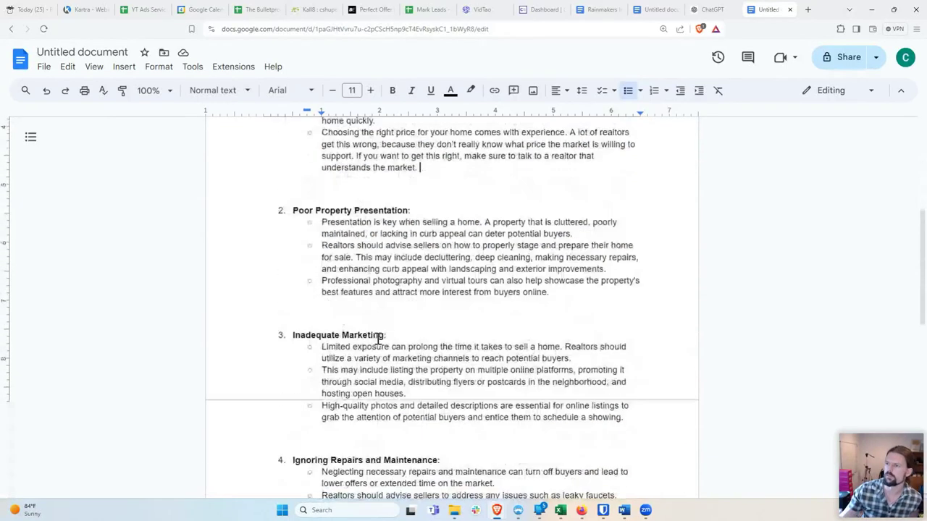
pyautogui.scroll(1, 378, 342)
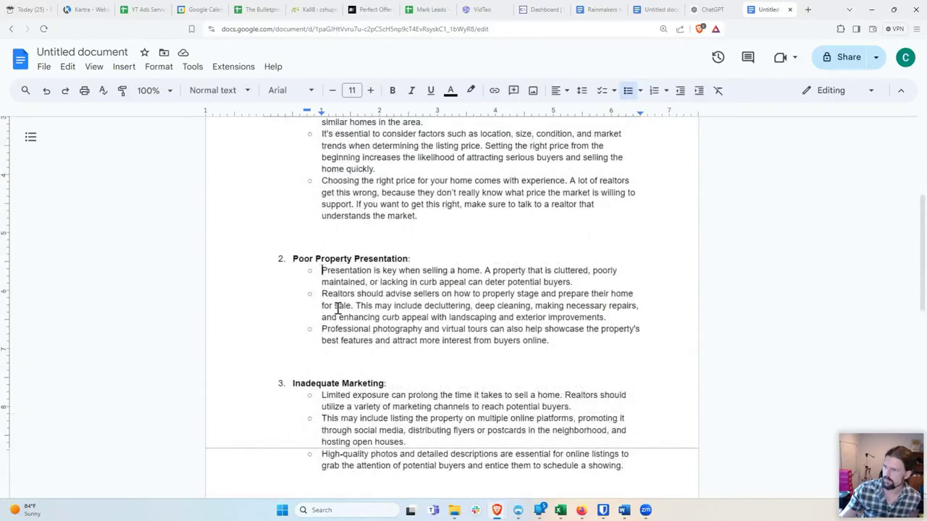
pyautogui.click(338, 315)
pyautogui.click(565, 344)
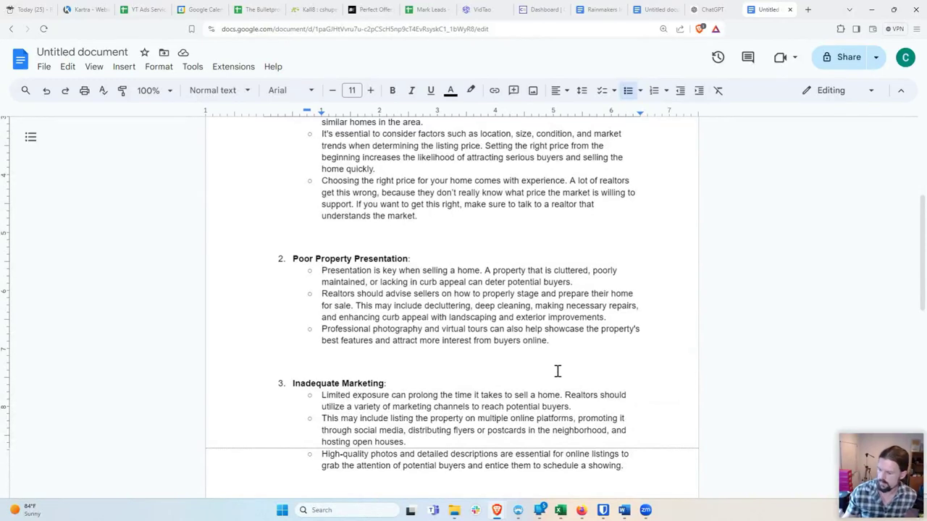
pyautogui.press('Return')
pyautogui.write('A lot')
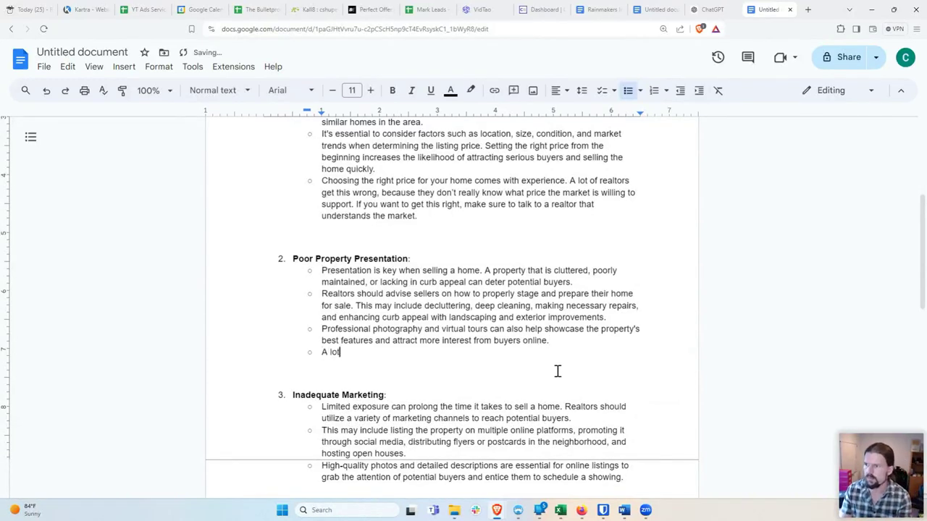
pyautogui.write(' of realtors think')
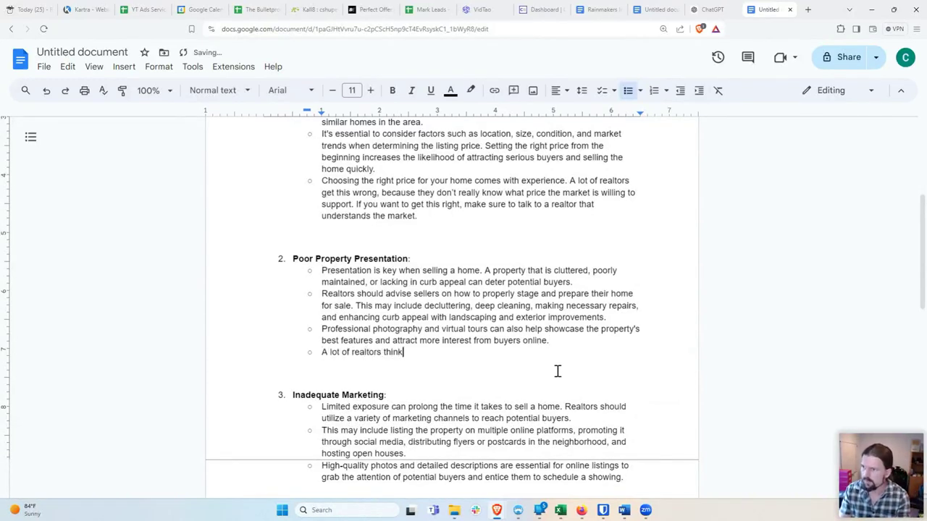
pyautogui.write(' that you can just put a ')
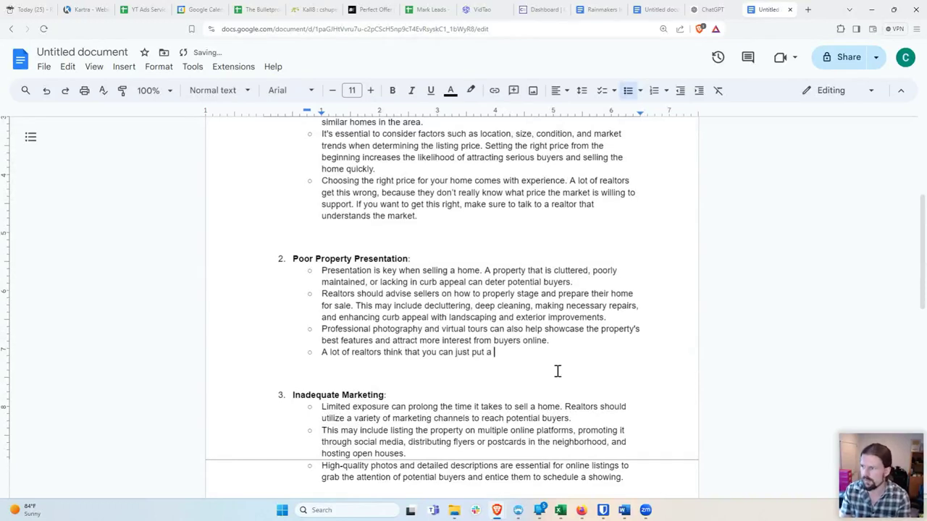
pyautogui.write('home on the mark')
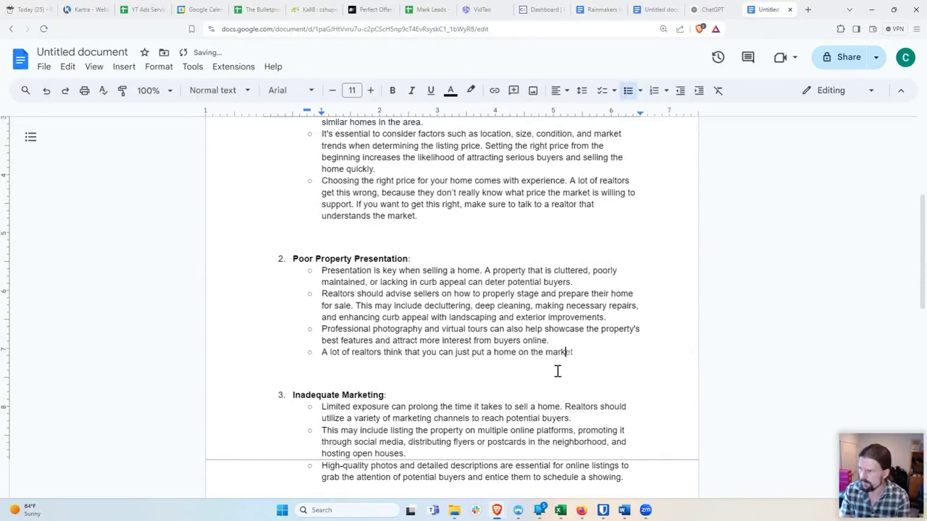
pyautogui.write('et as is (')
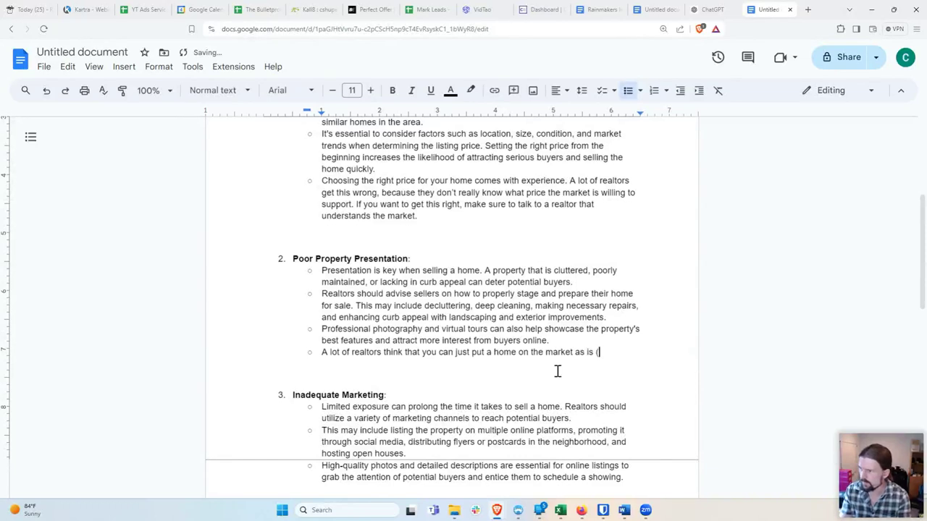
pyautogui.write("as long as it's c")
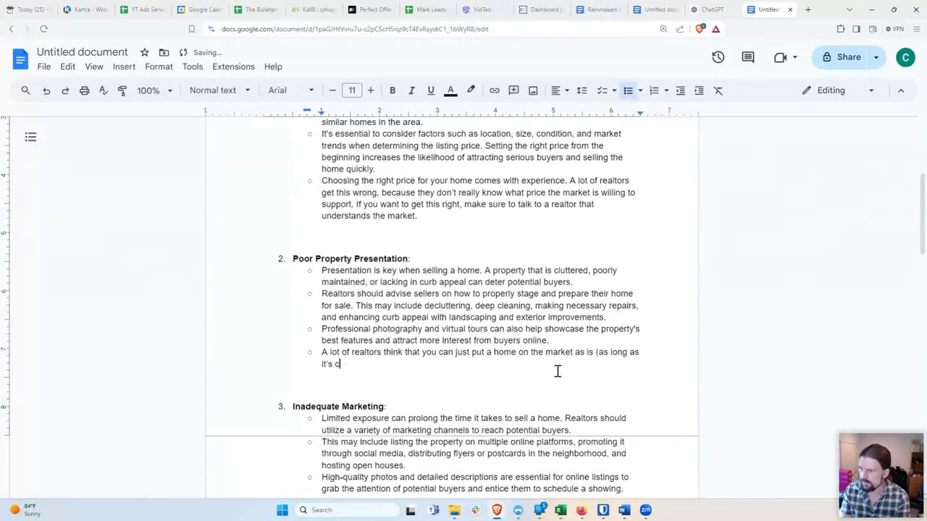
pyautogui.write('lean). ')
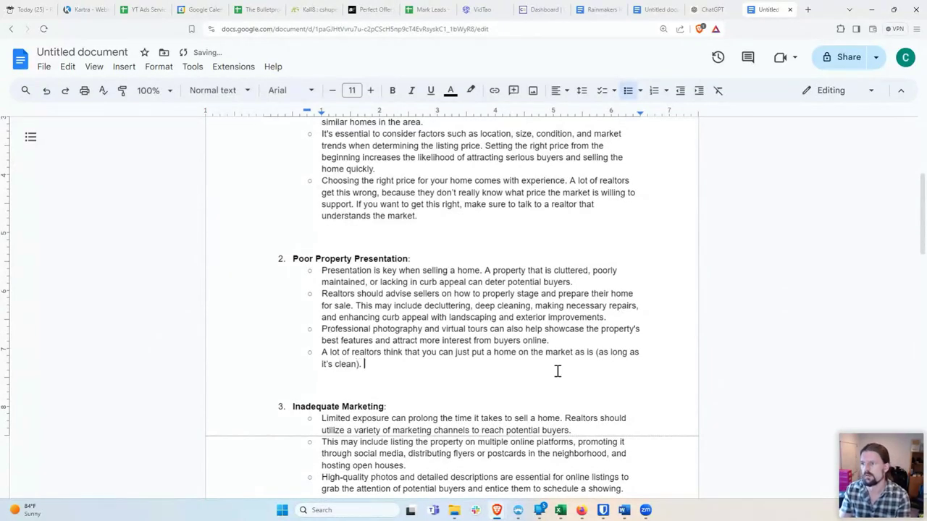
pyautogui.write("What they don't rea")
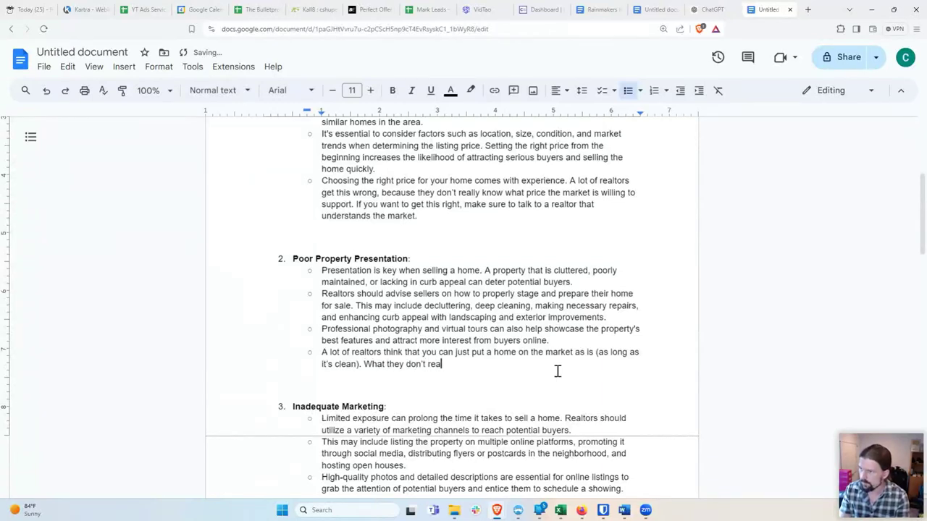
pyautogui.write('lize is ')
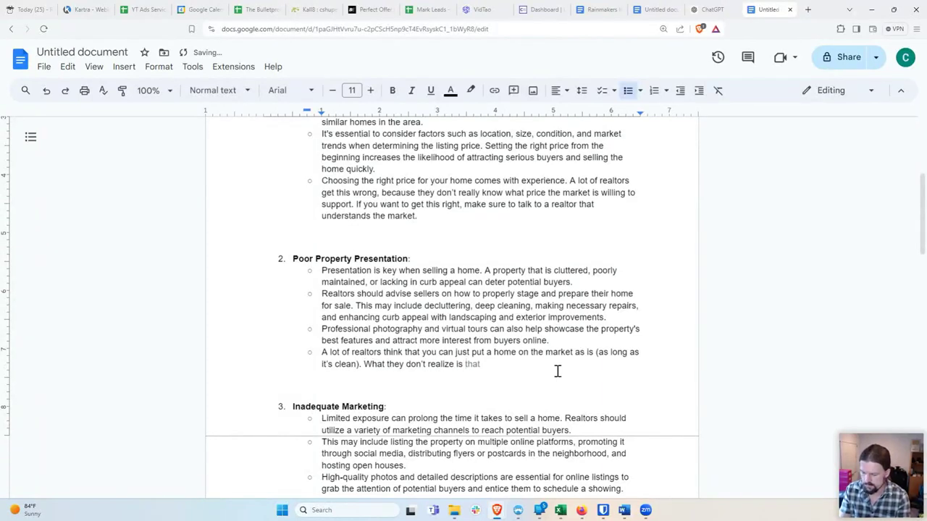
pyautogui.write('how important is')
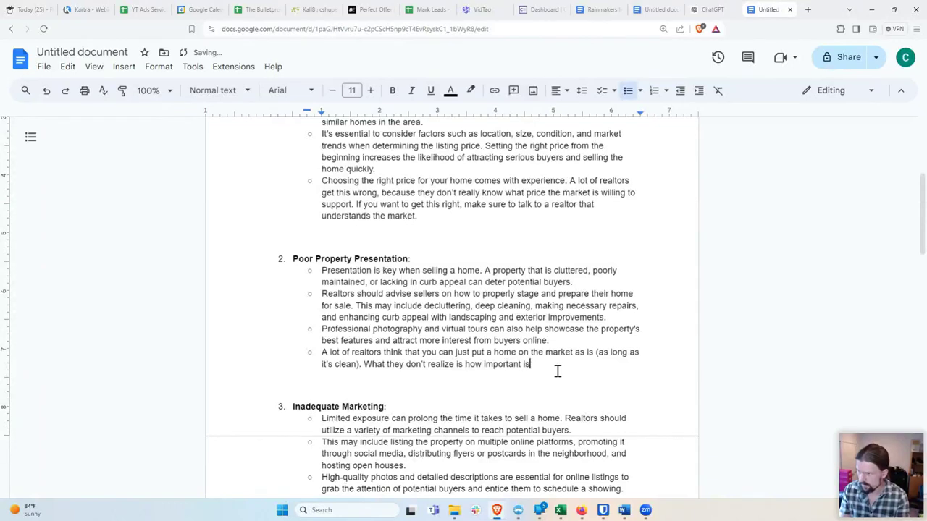
pyautogui.press('BackSpace')
pyautogui.write('t is to')
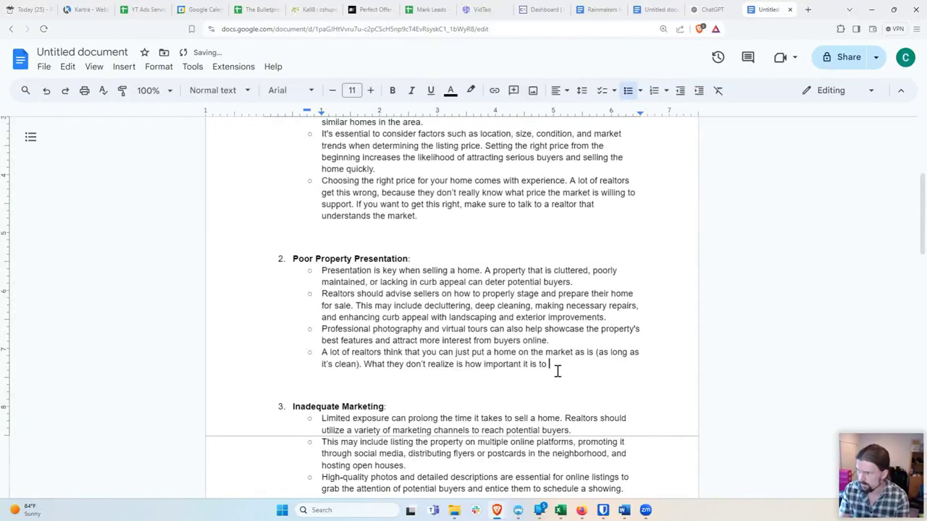
pyautogui.write(' pay for p')
pyautogui.write('remium ')
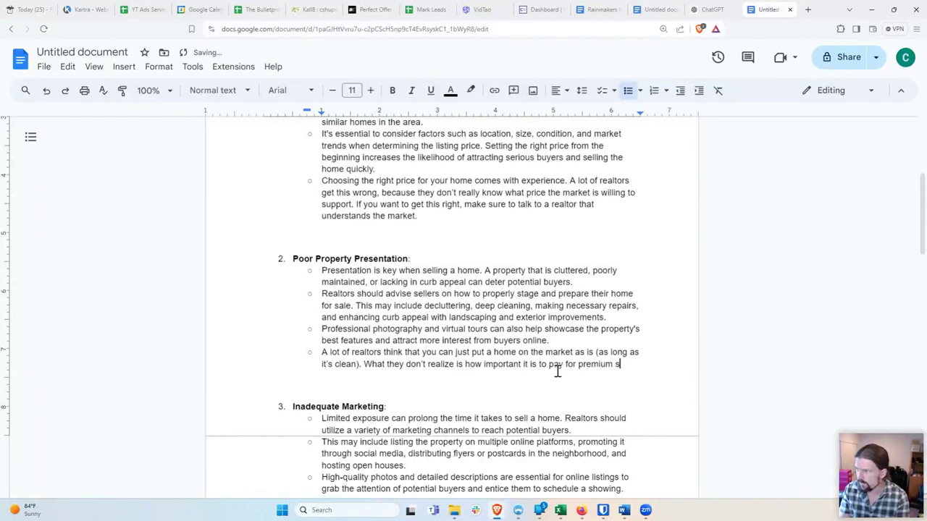
pyautogui.write('staging, and get')
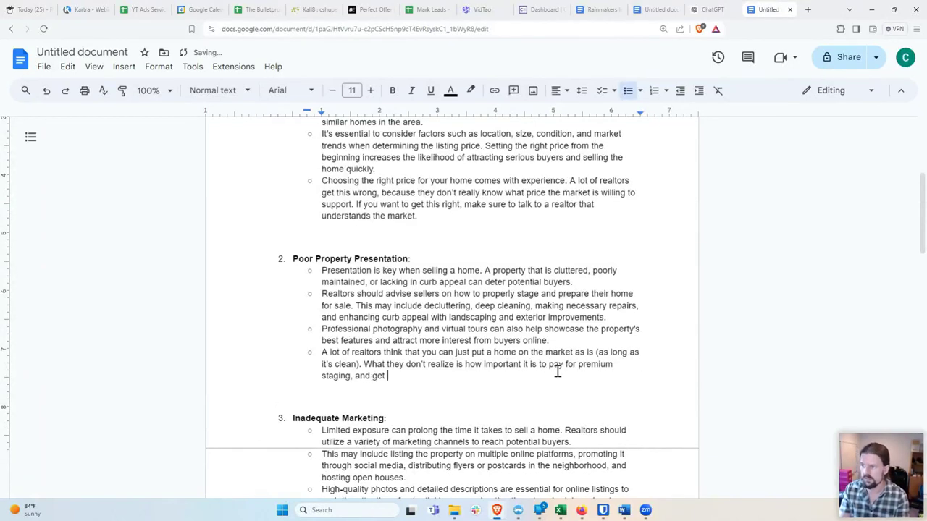
pyautogui.write('high')
pyautogui.write('-quali')
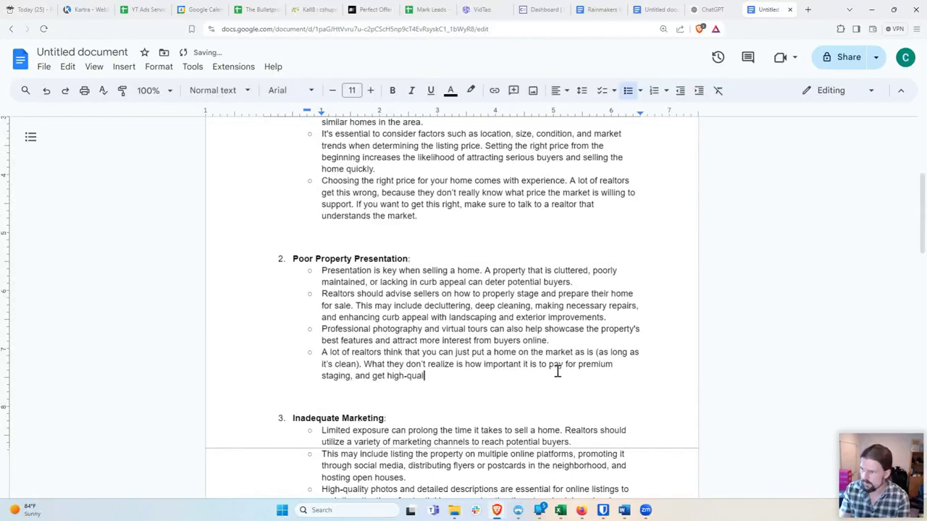
pyautogui.write('photos. ')
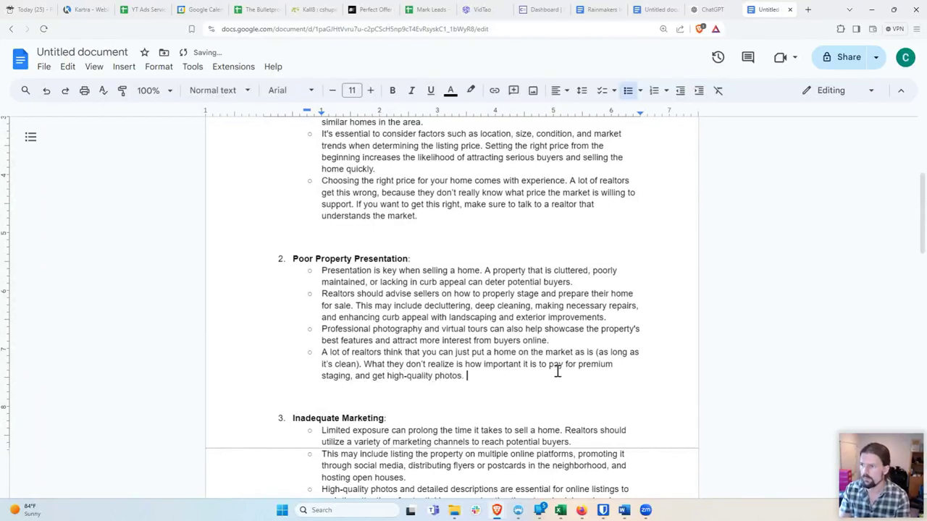
pyautogui.write('Make sure you ch')
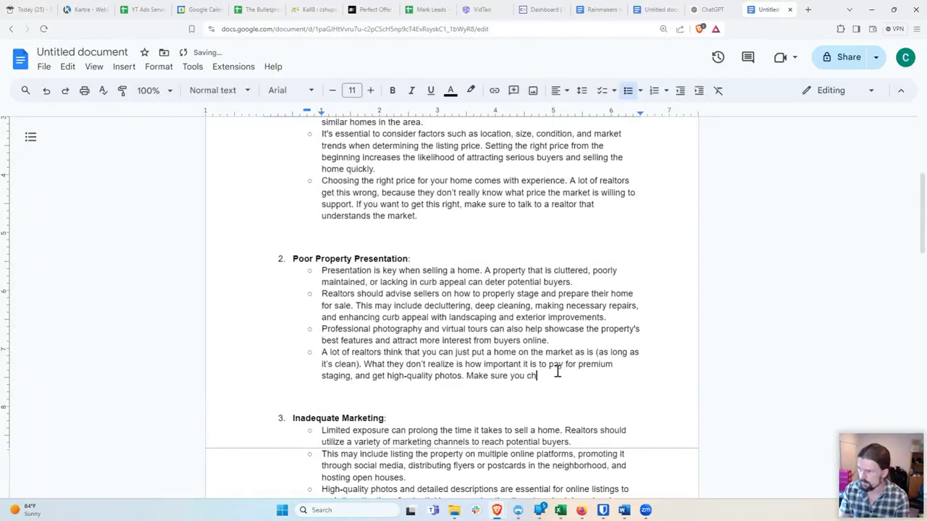
pyautogui.write(' a rae')
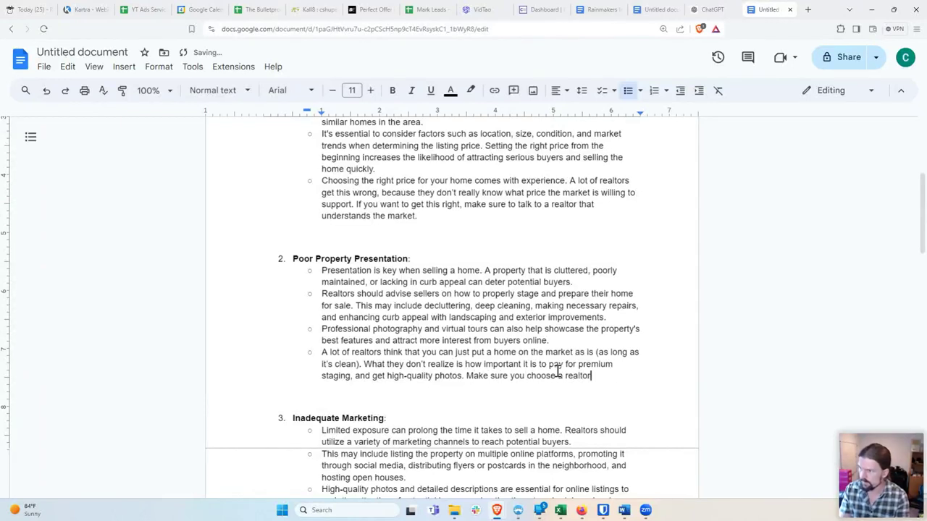
pyautogui.write(' that ')
pyautogui.write('derstandds')
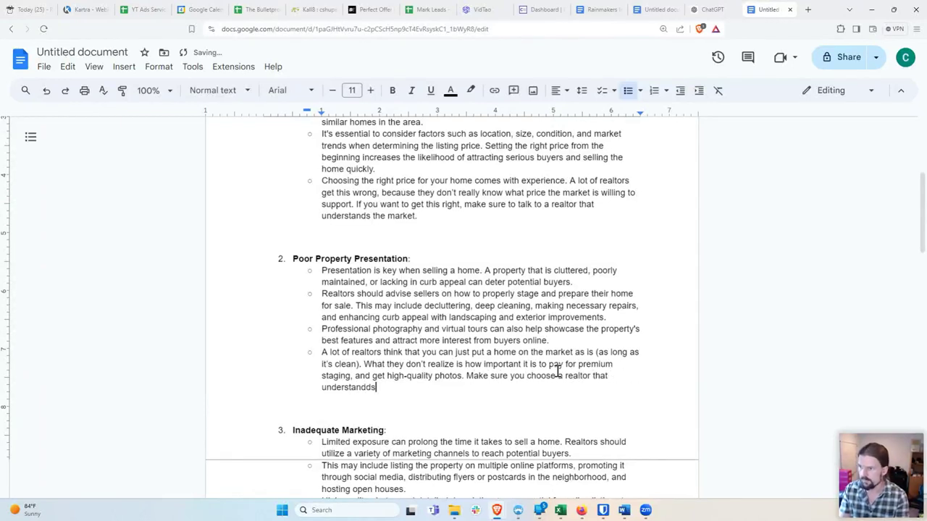
# Step: Fix the 'understandds' typo so the bullet ends 'choose a realtor that understands this.'
pyautogui.press('BackSpace')
pyautogui.press('BackSpace')
pyautogui.write('s this.')
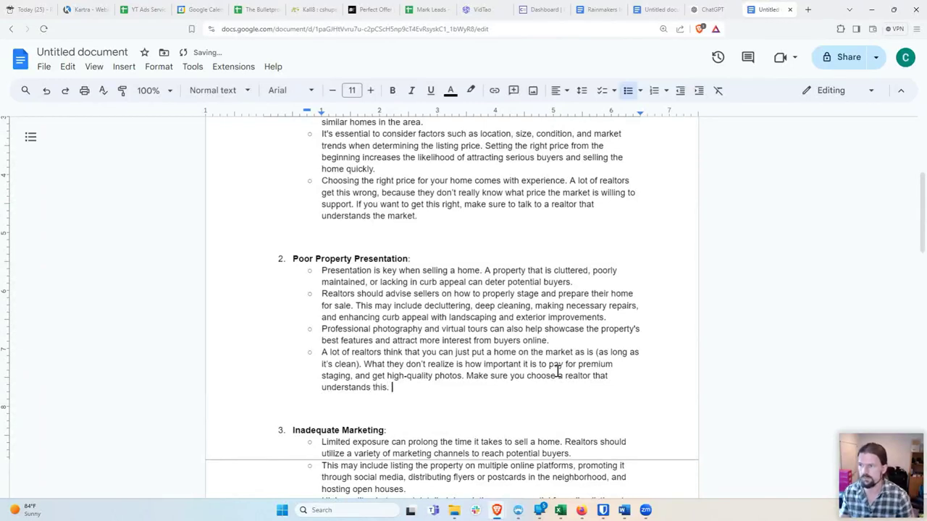
pyautogui.moveTo(393, 388); pyautogui.dragTo(323, 353)
pyautogui.click(393, 388)
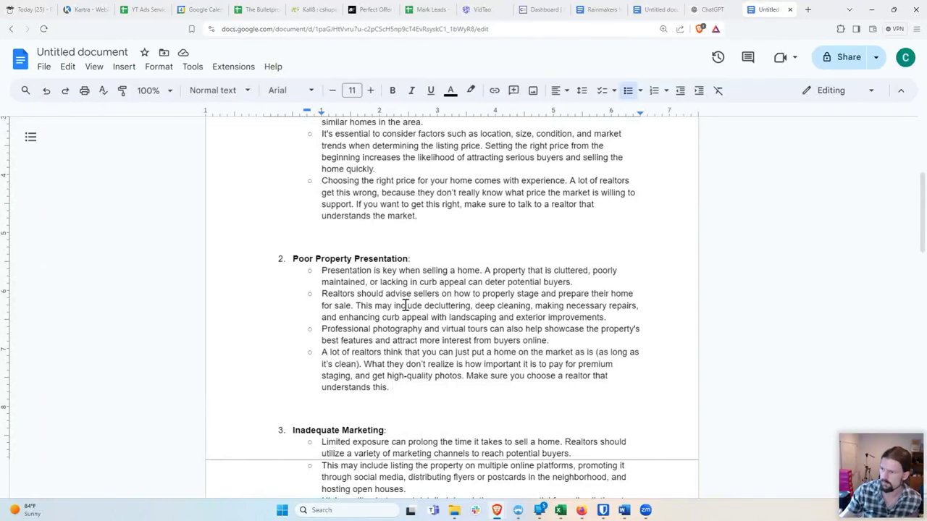
pyautogui.scroll(-2, 406, 304)
pyautogui.scroll(-2, 406, 304)
pyautogui.click(387, 285)
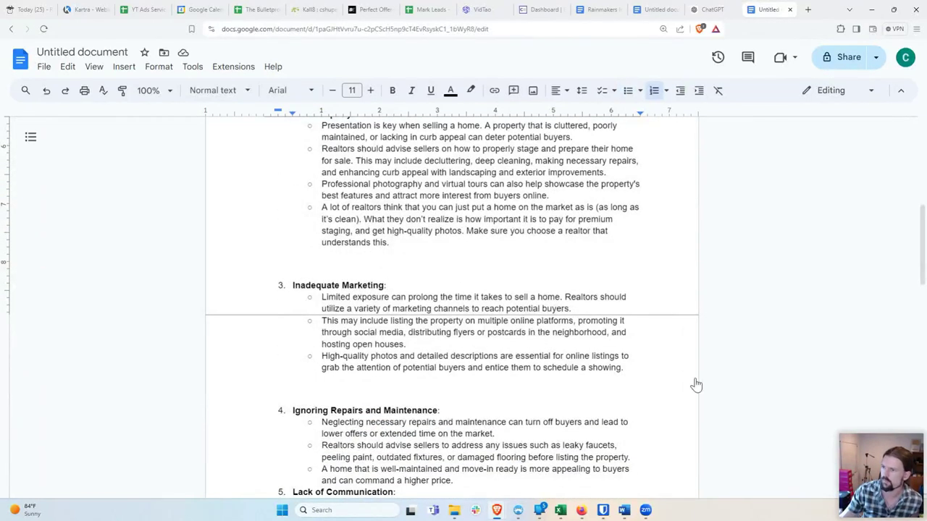
pyautogui.click(629, 369)
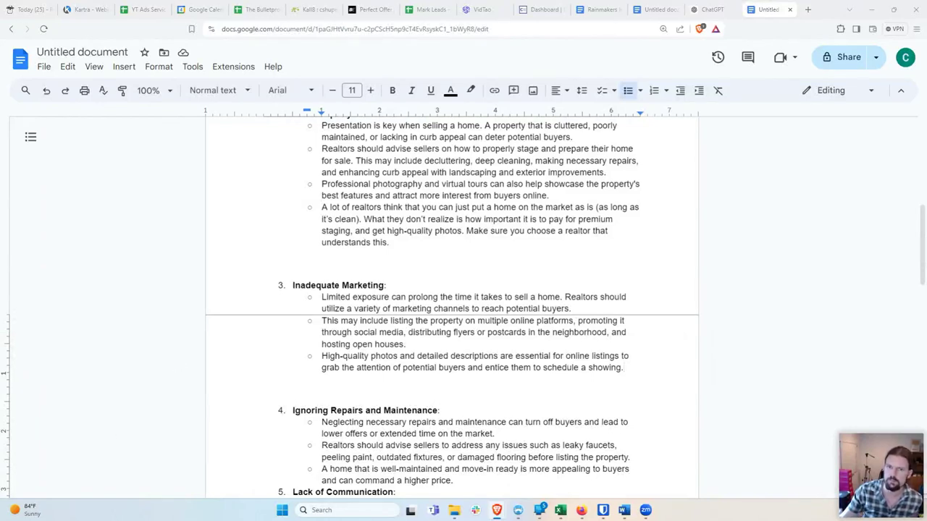
pyautogui.click(438, 367)
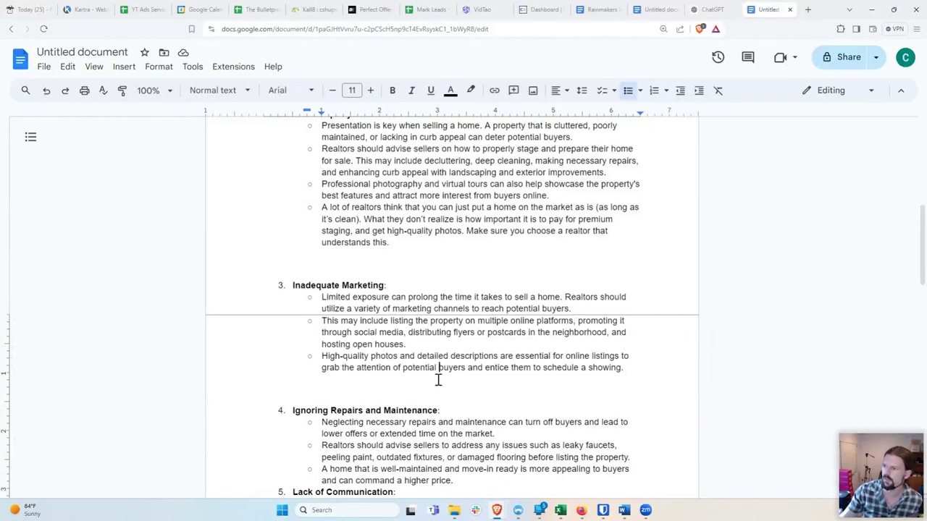
pyautogui.click(643, 372)
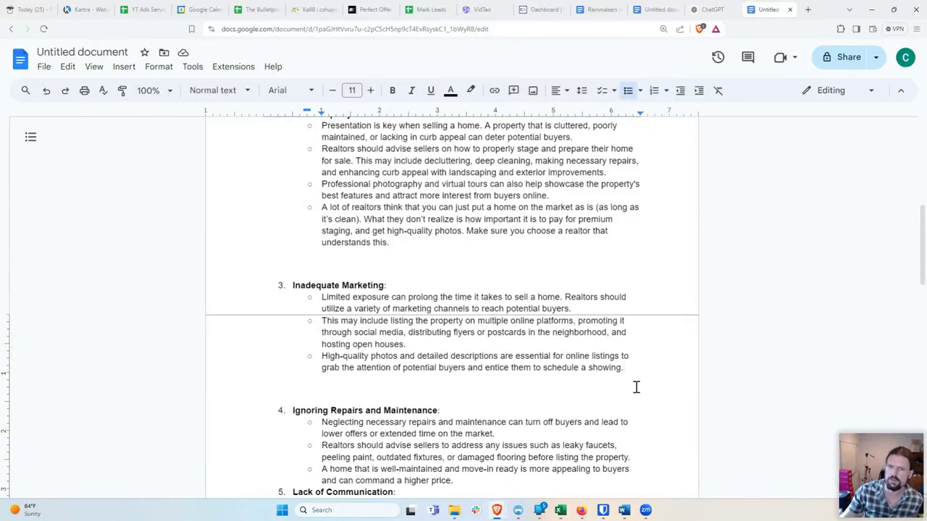
pyautogui.scroll(-4, 513, 362)
pyautogui.click(438, 265)
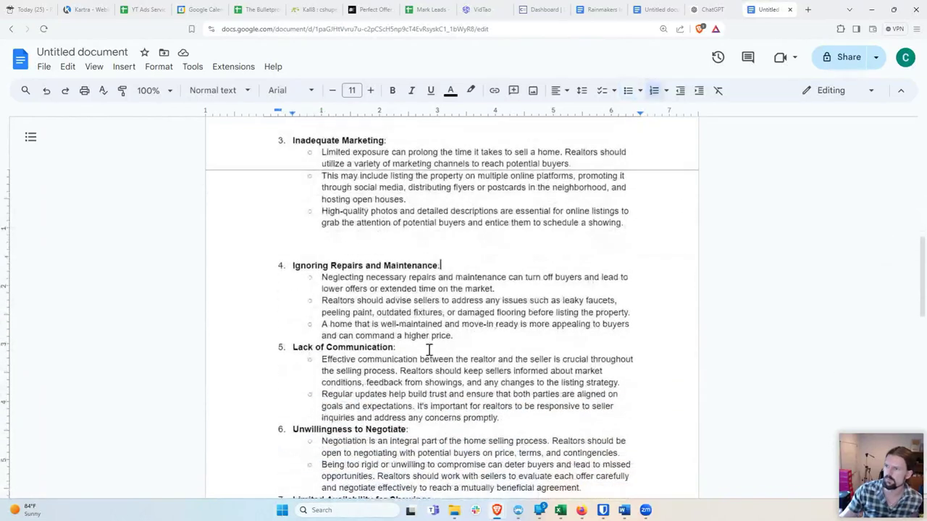
pyautogui.scroll(-3, 445, 325)
pyautogui.scroll(-1, 435, 304)
pyautogui.scroll(-5, 420, 305)
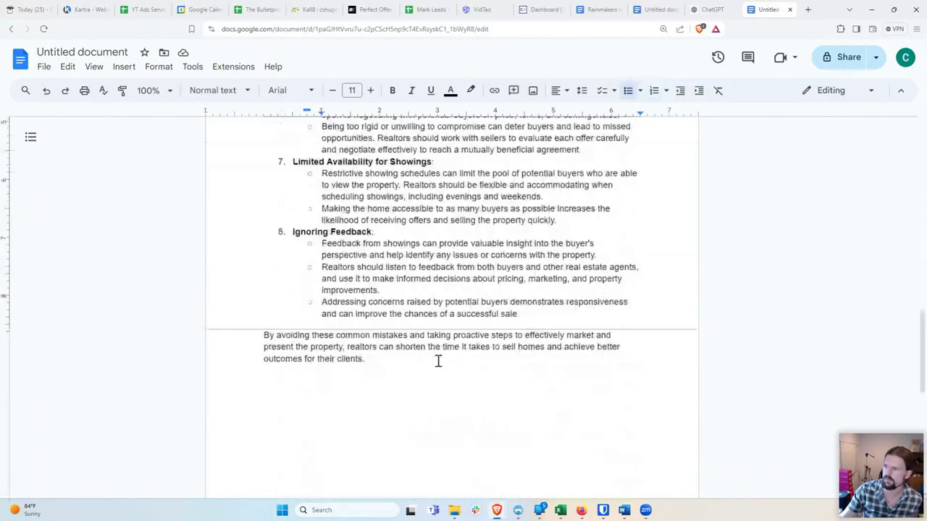
pyautogui.click(414, 355)
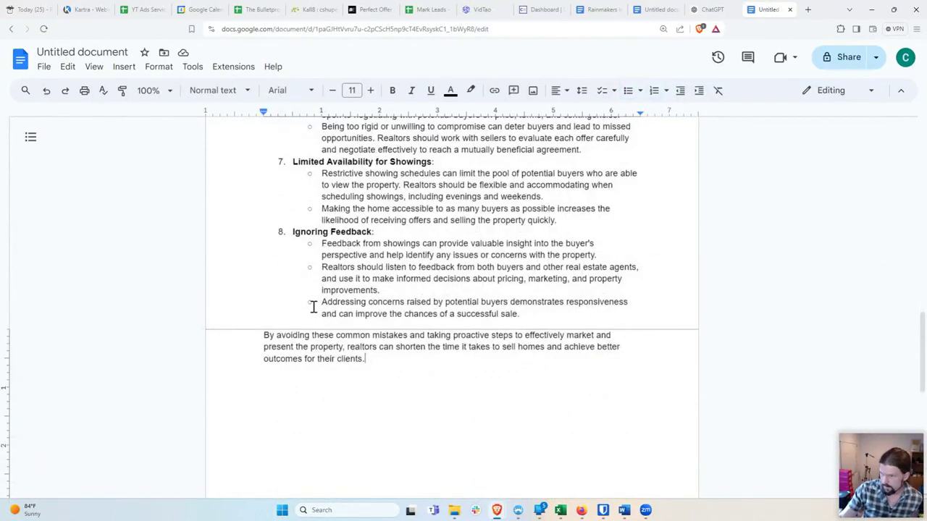
pyautogui.click(262, 335)
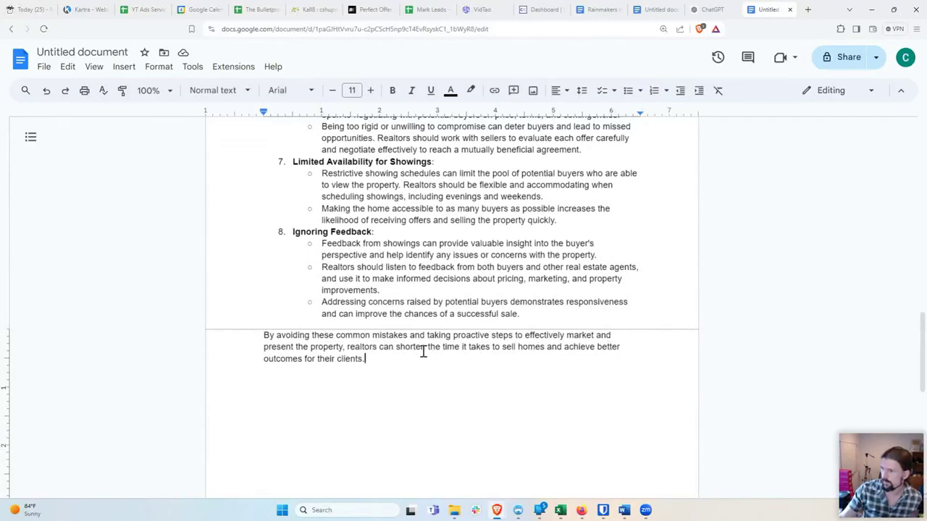
pyautogui.click(376, 360)
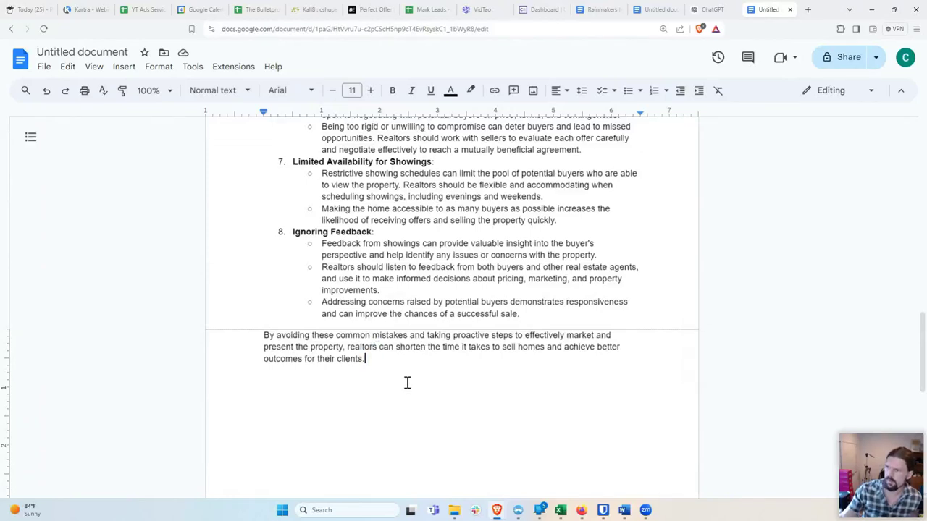
# Step: Write a closing paragraph promising a sale in 3 weeks or less, naming John Smith with ABC Realty
pyautogui.press('Return')
pyautogui.write('If')
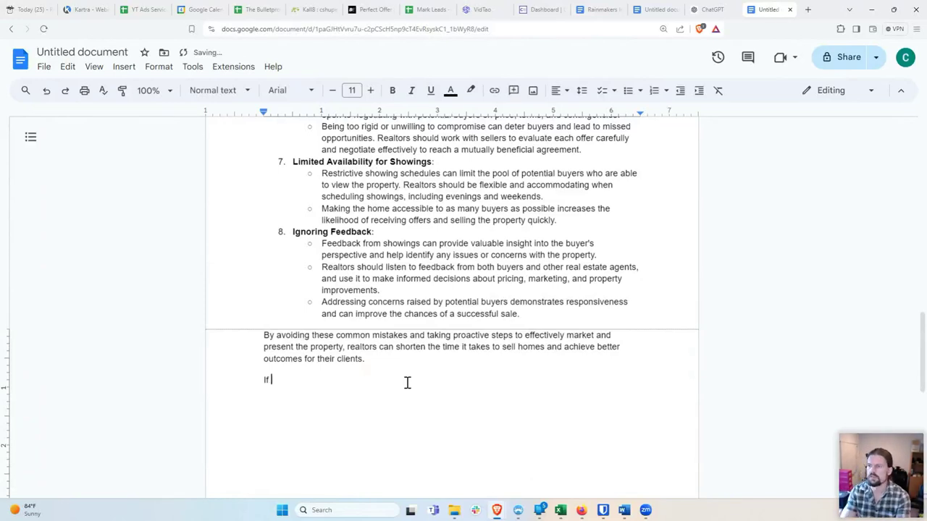
pyautogui.write("you're looking for")
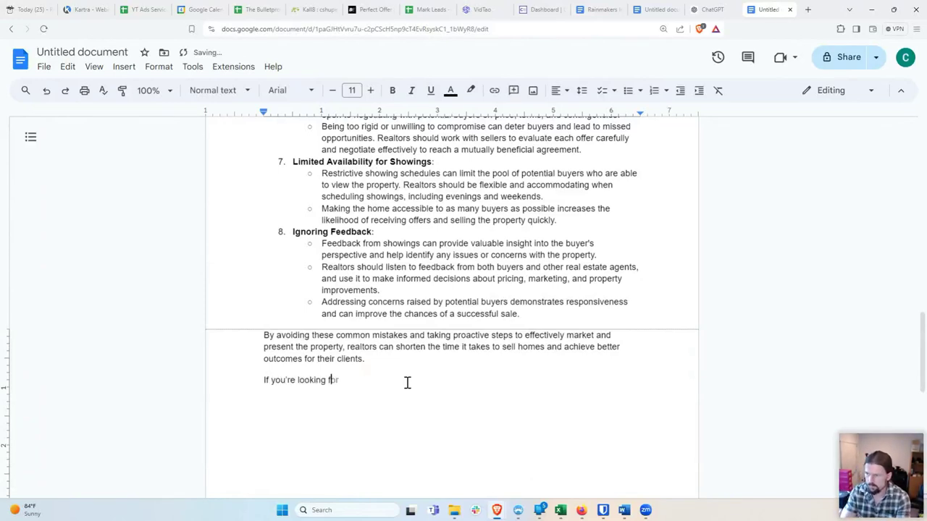
pyautogui.write(' an experienced')
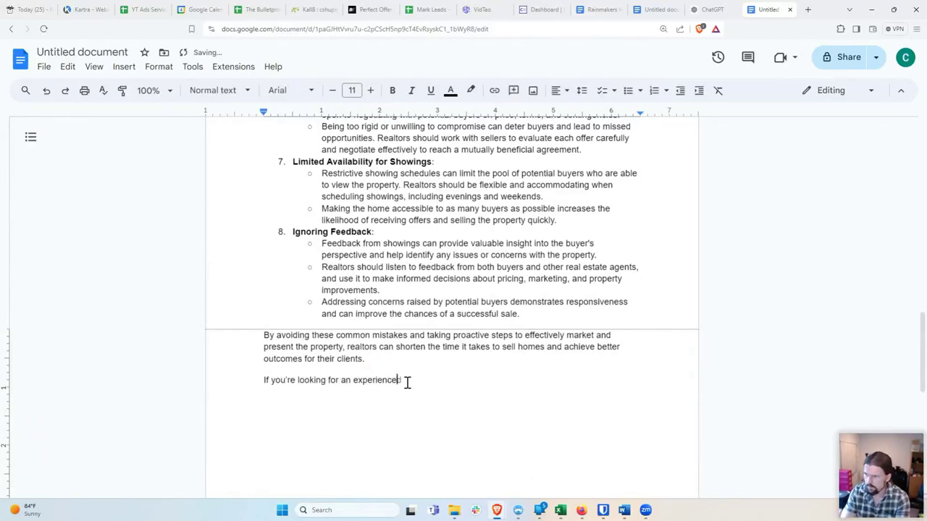
pyautogui.write(' Realtor who ')
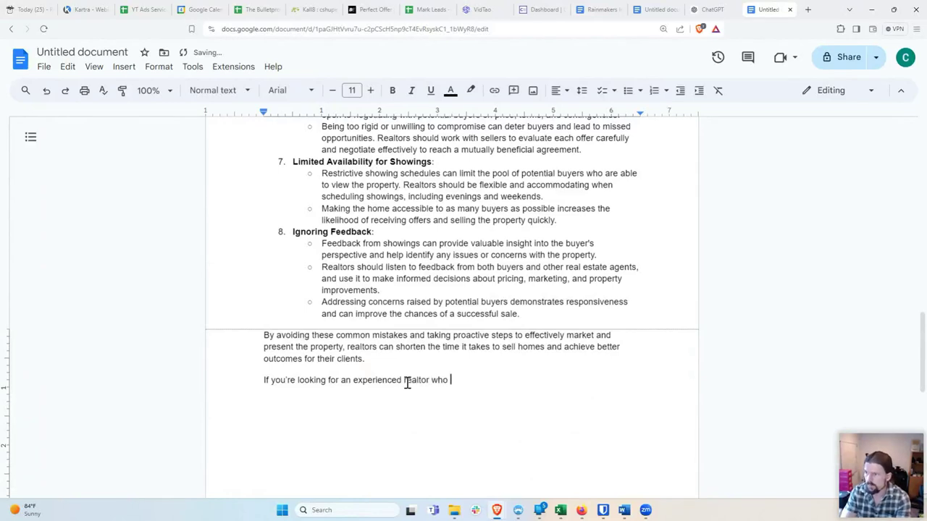
pyautogui.write('knows how to a')
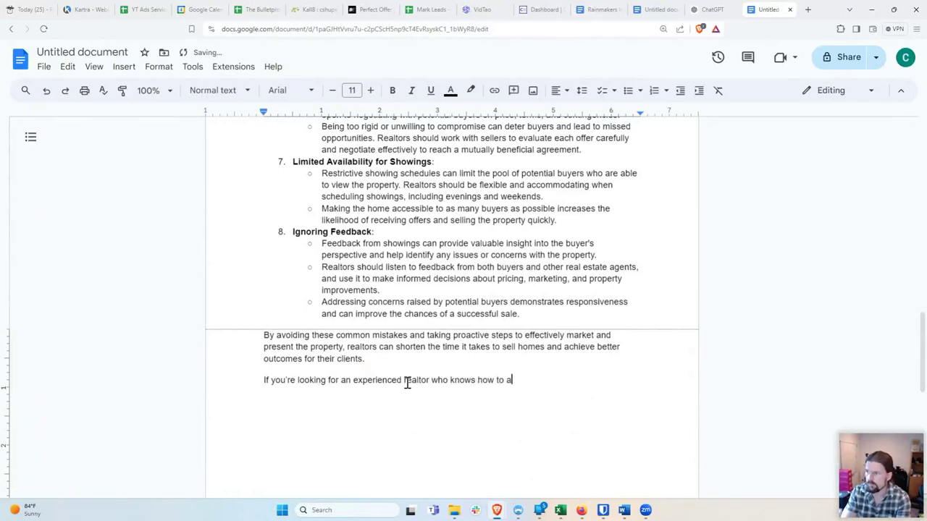
pyautogui.write('void all these pit')
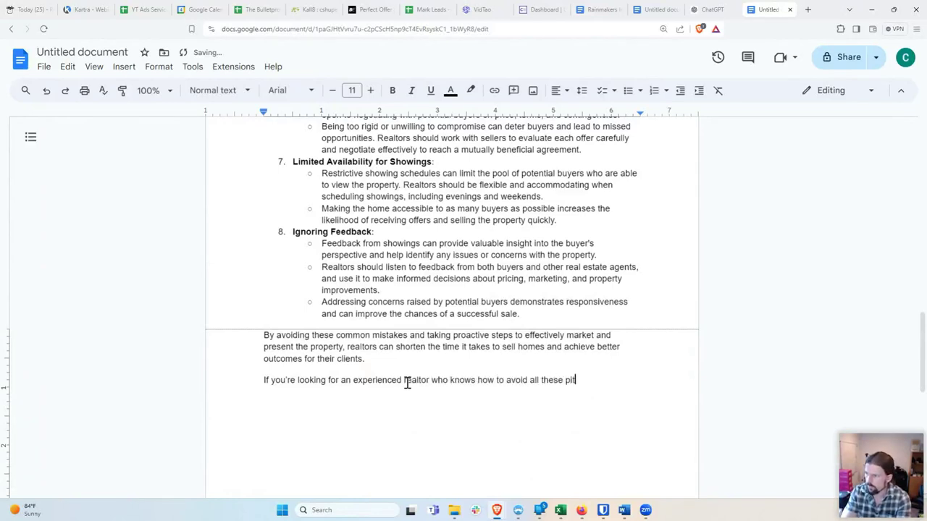
pyautogui.write('falls, and can get ')
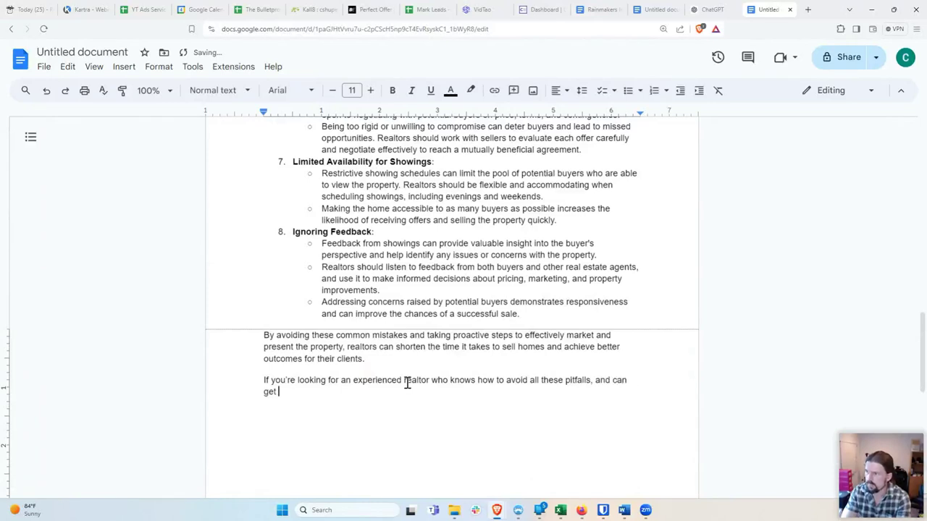
pyautogui.write('you maximum se')
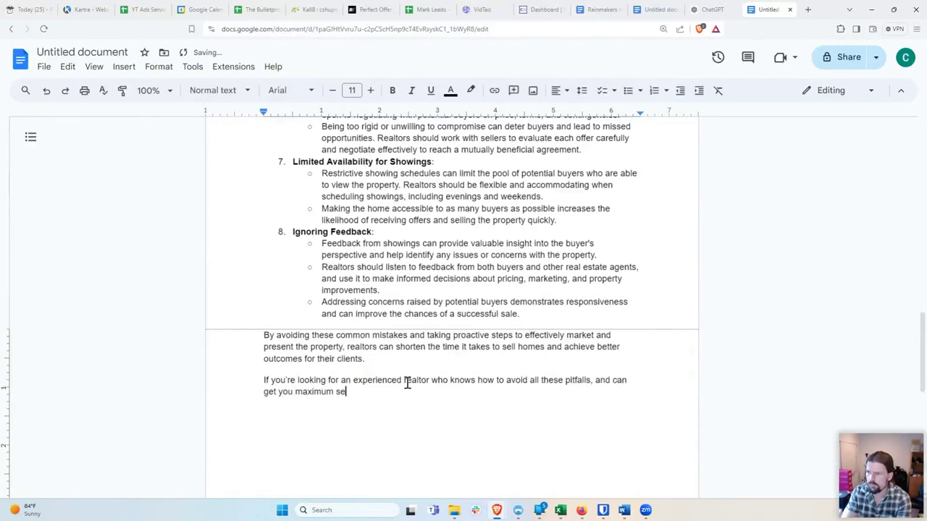
pyautogui.write('ll price for y')
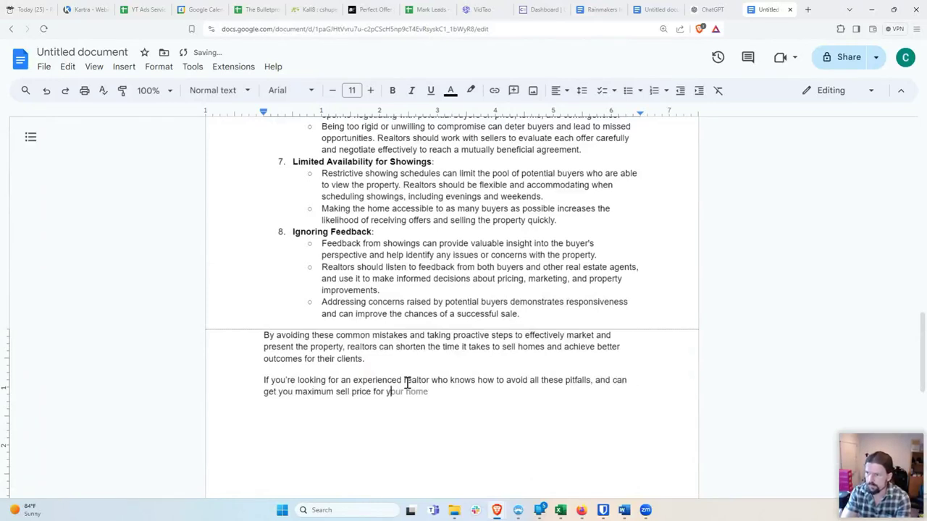
pyautogui.write('our home in as litt')
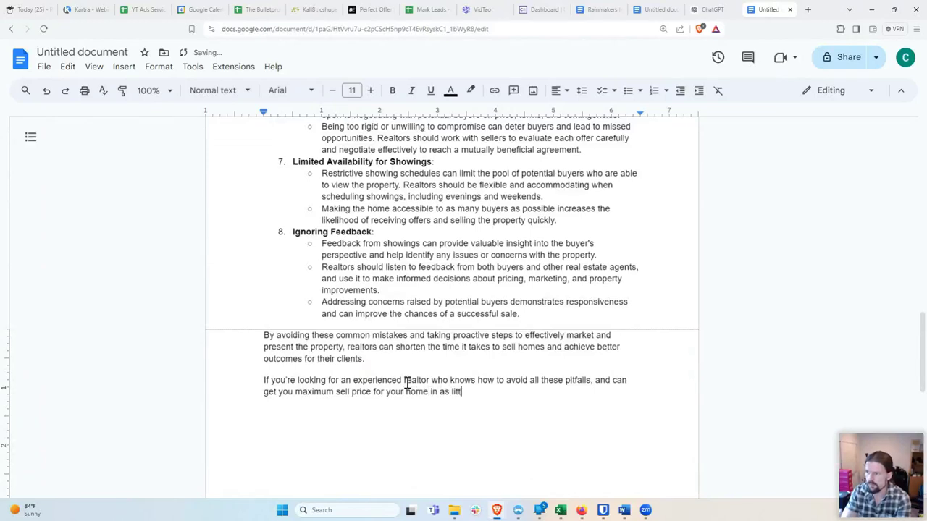
pyautogui.write('le time as p')
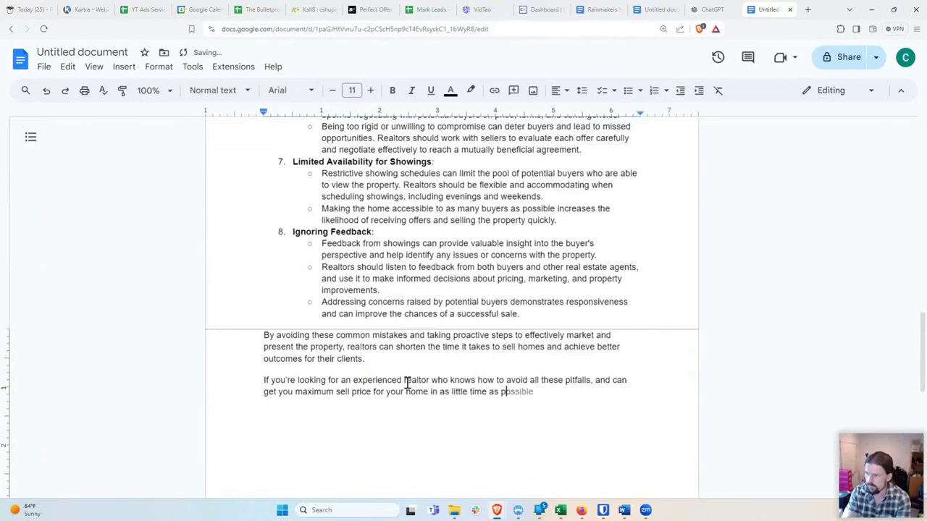
pyautogui.press('BackSpace')
pyautogui.press('BackSpace')
pyautogui.press('BackSpace')
pyautogui.press('BackSpace')
pyautogui.press('BackSpace')
pyautogui.press('BackSpace')
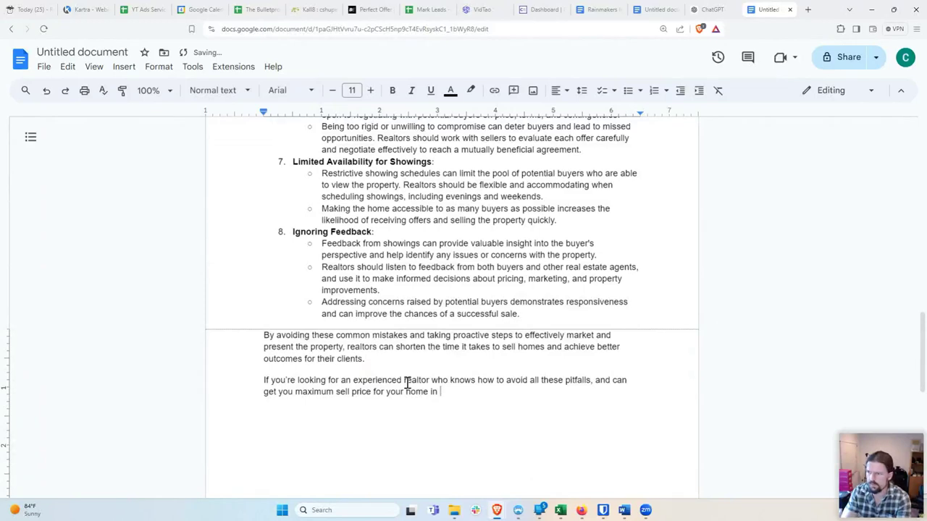
pyautogui.write('3 weeks or')
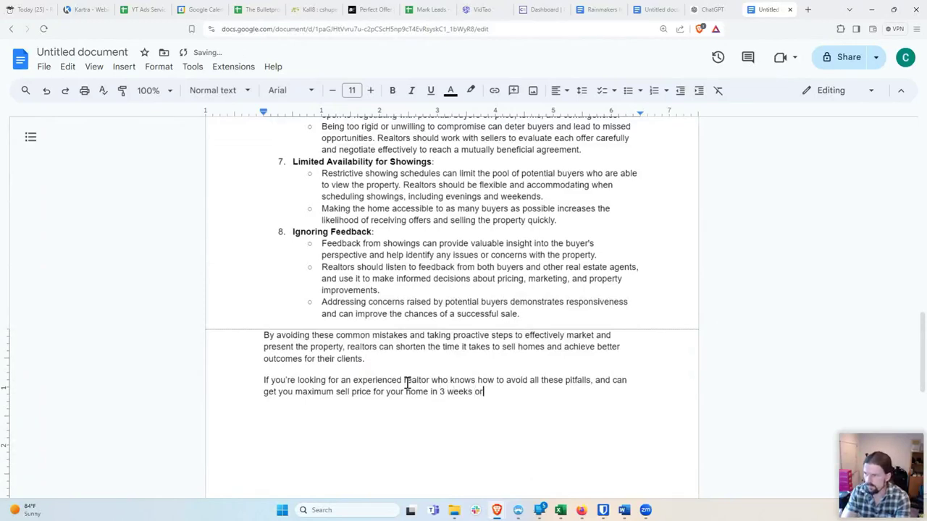
pyautogui.write(' less')
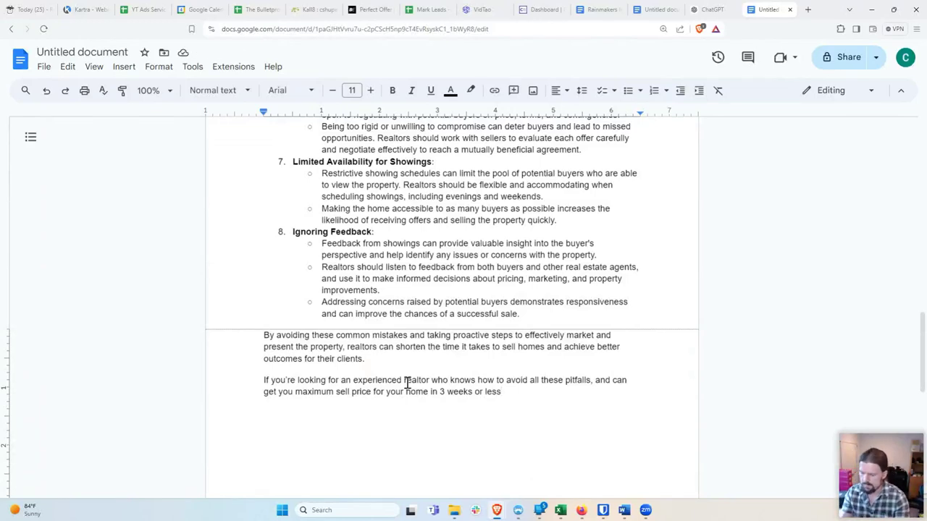
pyautogui.write('.')
pyautogui.press('BackSpace')
pyautogui.write(', then c')
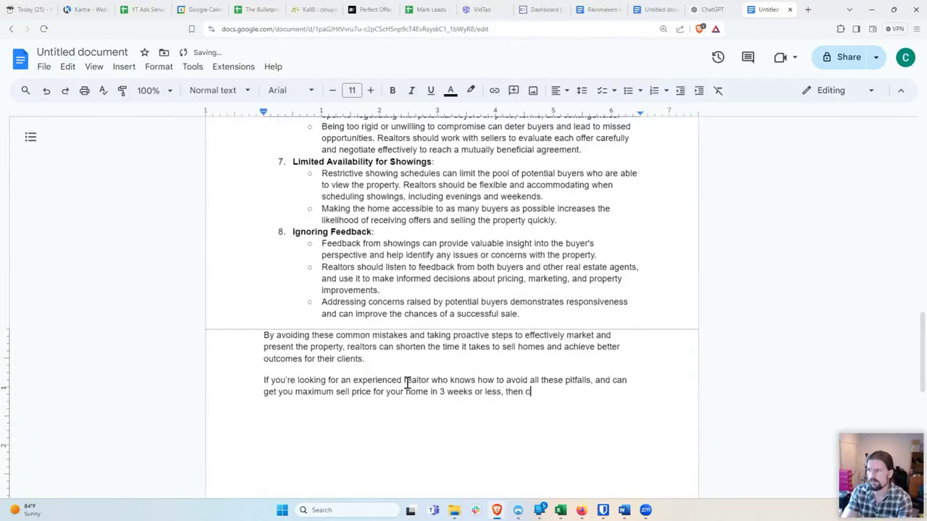
pyautogui.write('all John Smith ')
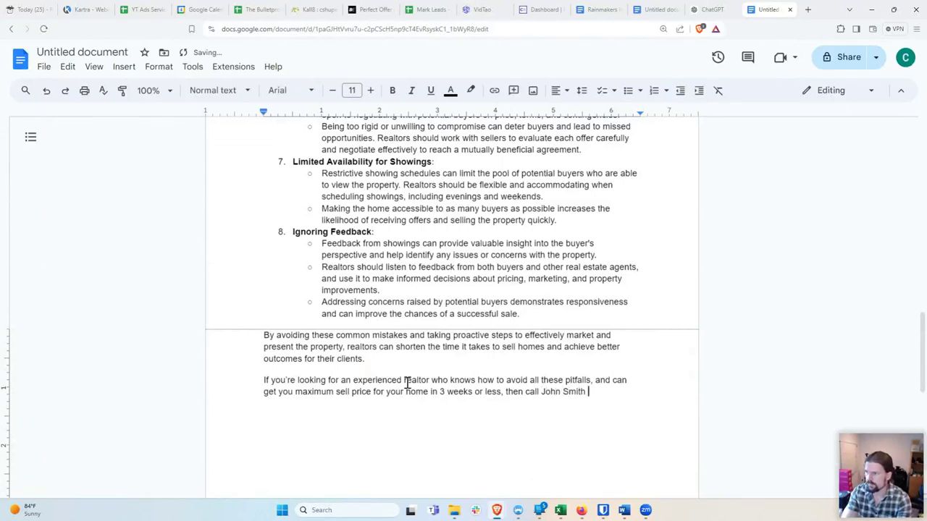
pyautogui.write('with ABC ')
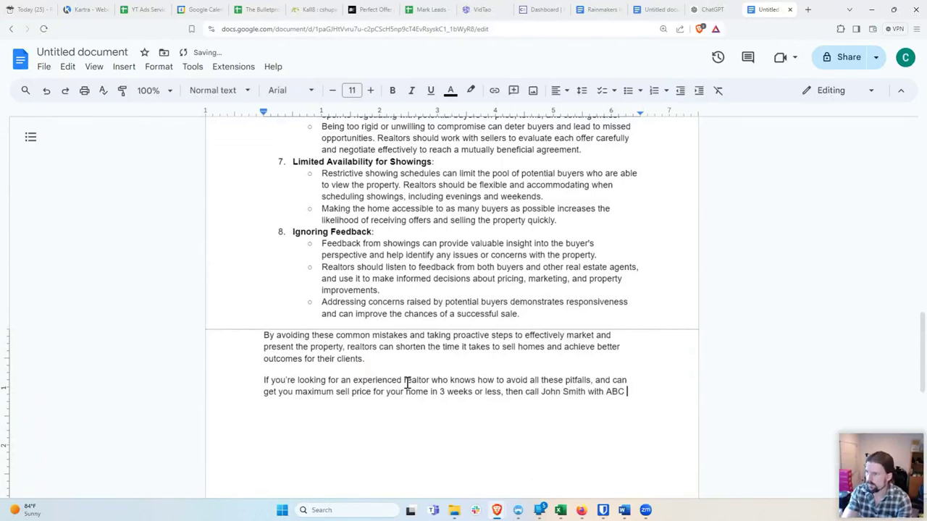
pyautogui.write('Realtor')
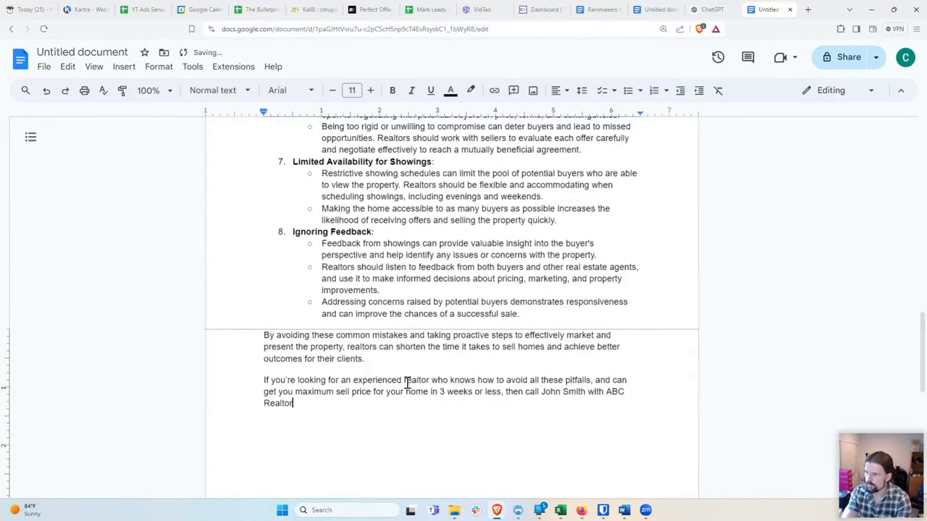
pyautogui.click(540, 392)
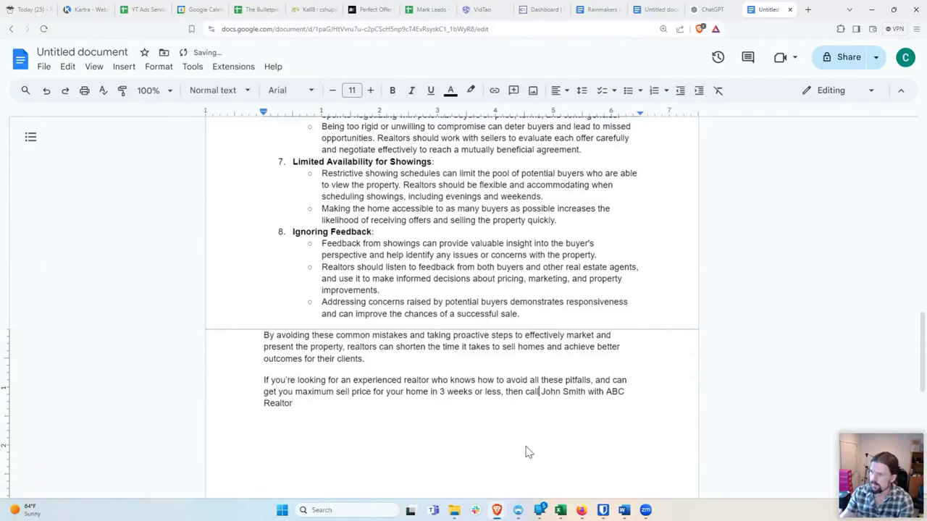
# Step: End the call to action with 'give me a call!' and start a 'My name is' sign-off paragraph
pyautogui.press('BackSpace')
pyautogui.press('BackSpace')
pyautogui.press('BackSpace')
pyautogui.press('BackSpace')
pyautogui.write('give ')
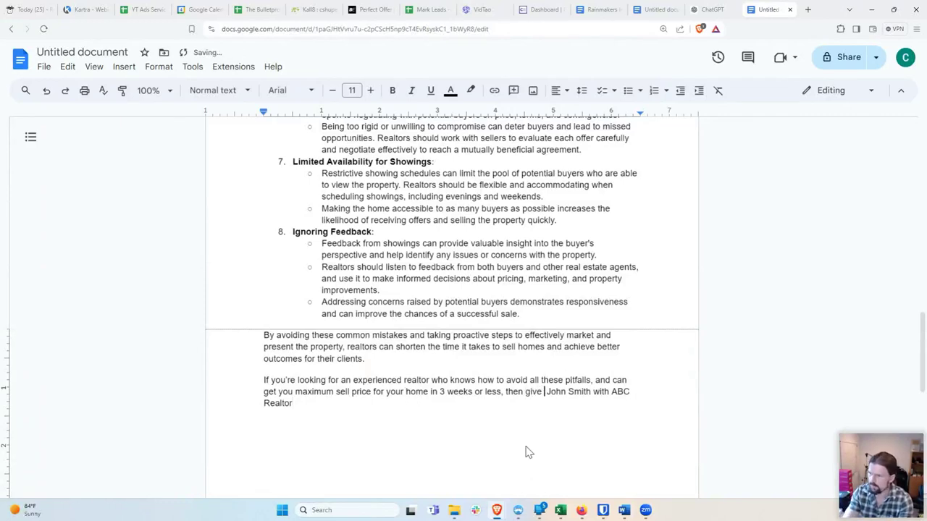
pyautogui.write('me a call!')
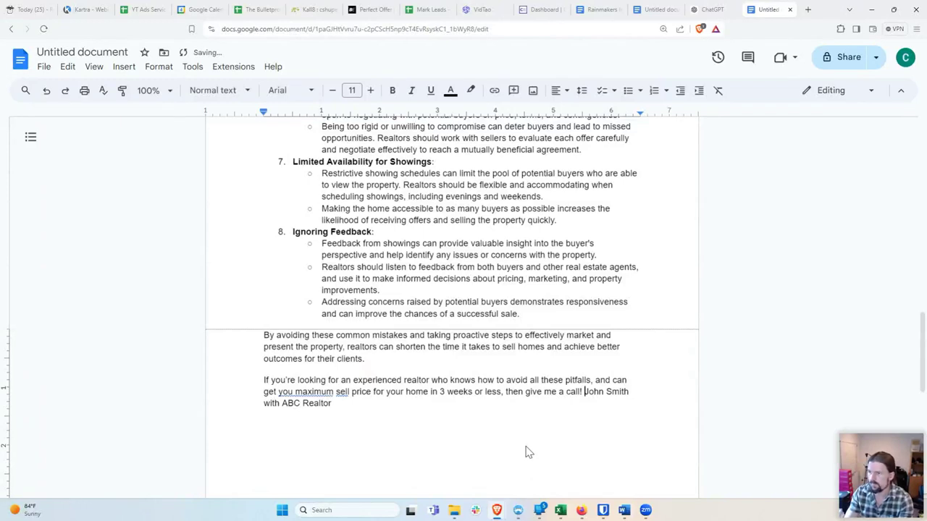
pyautogui.press('Return')
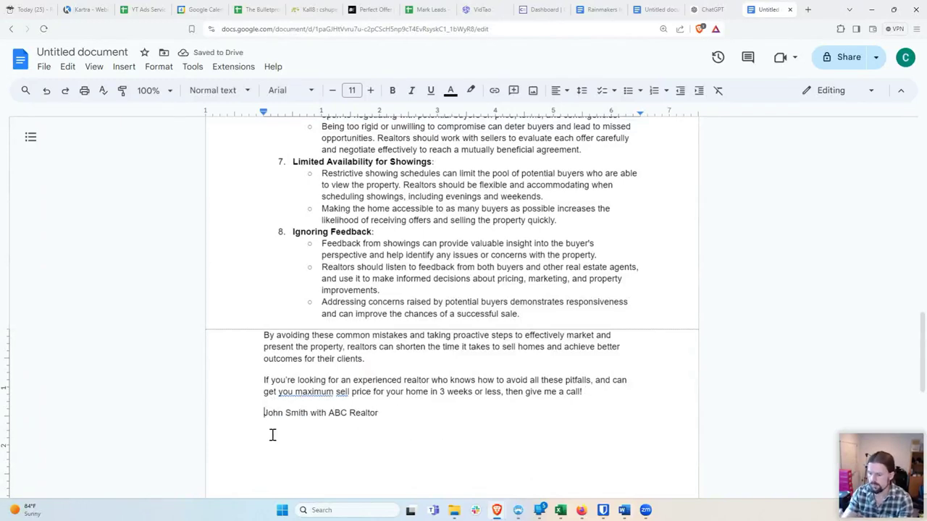
pyautogui.write('My name is')
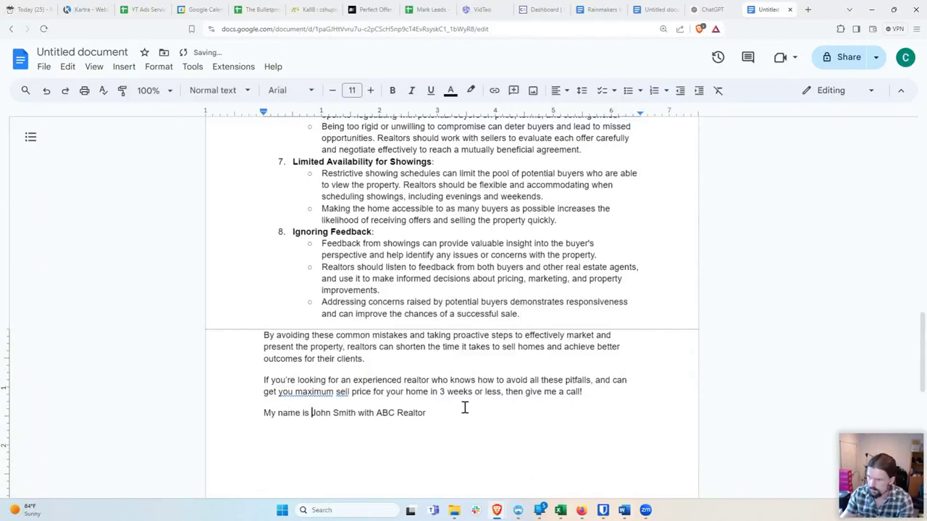
# Step: Add the cell number sentence (888-888-88) to the sign-off and dismiss a grammar suggestion
pyautogui.click(441, 413)
pyautogui.write('y.')
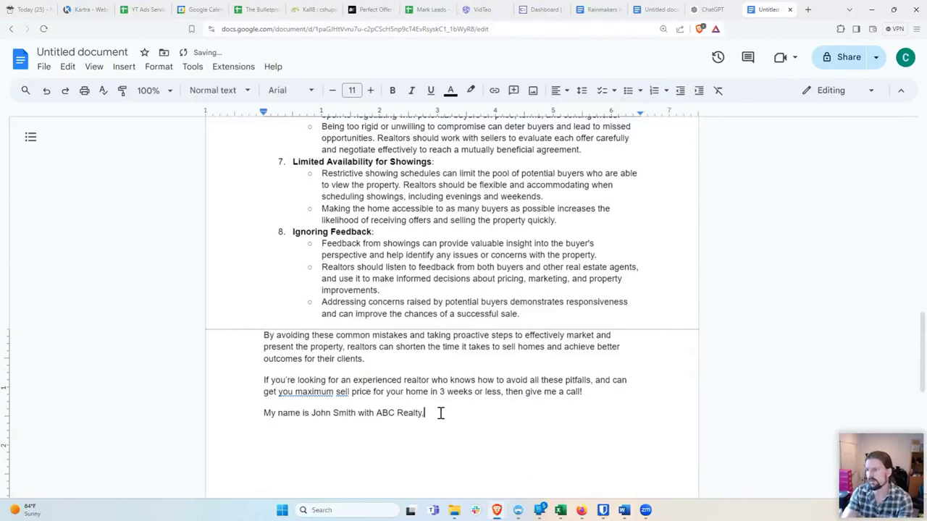
pyautogui.write(', and you can')
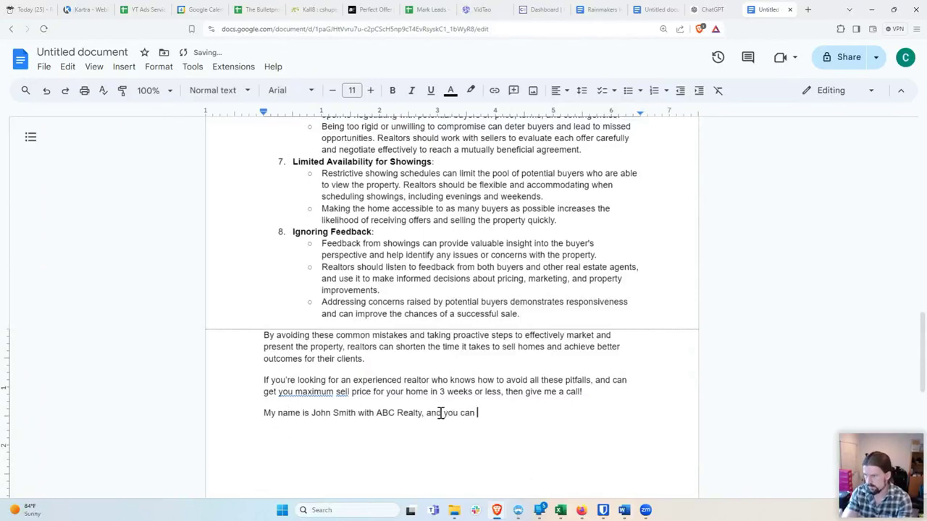
pyautogui.write(' get in touch wi')
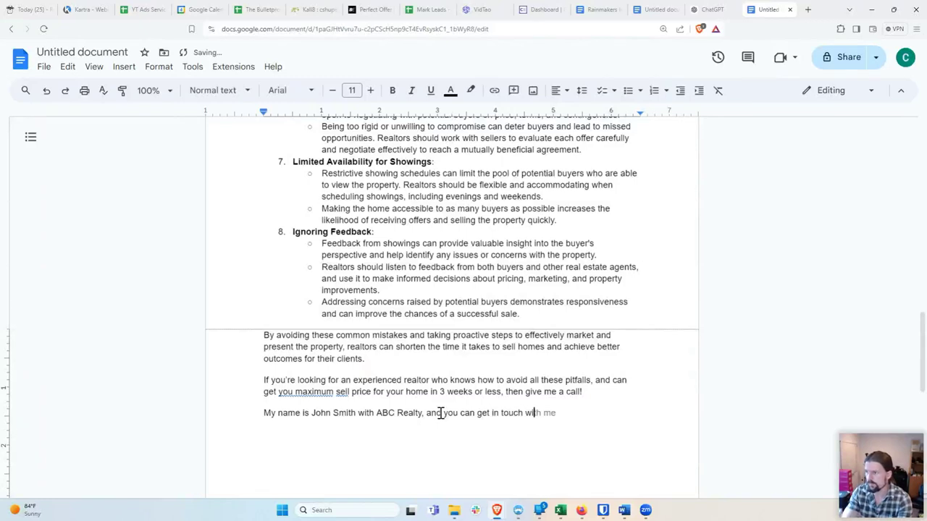
pyautogui.write('th me on my cell ')
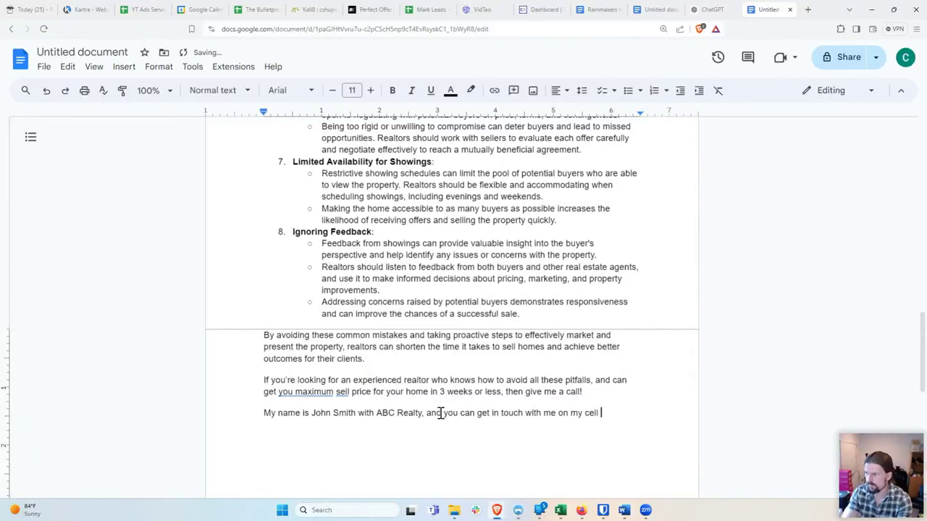
pyautogui.write('any time at ')
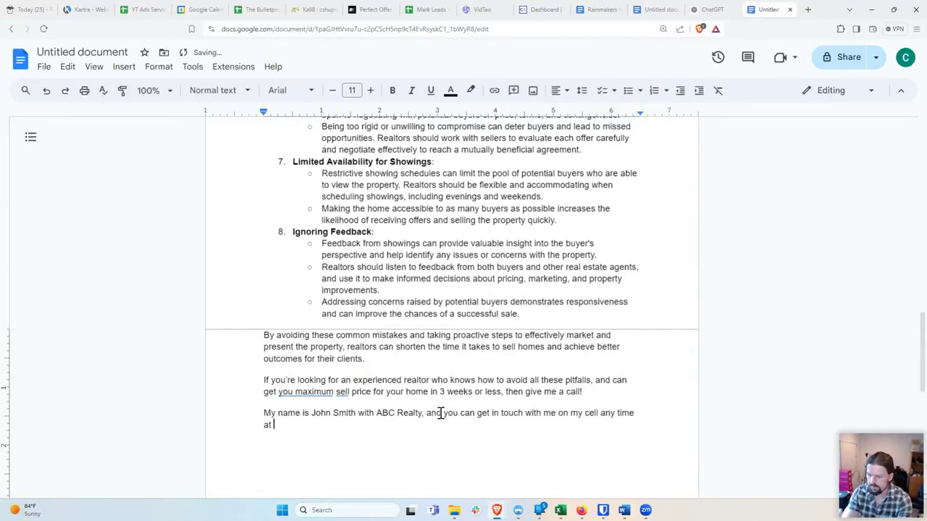
pyautogui.write('888-888-')
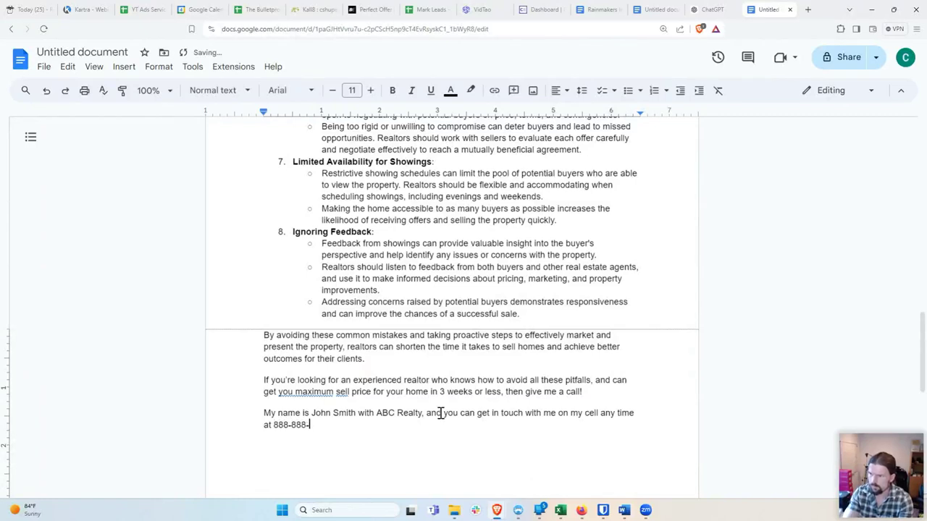
pyautogui.write('8888.')
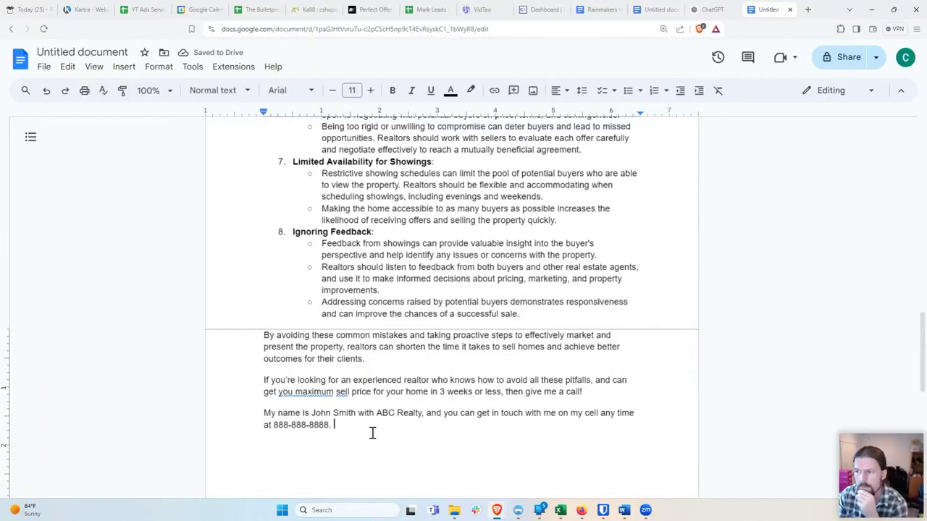
pyautogui.click(289, 392)
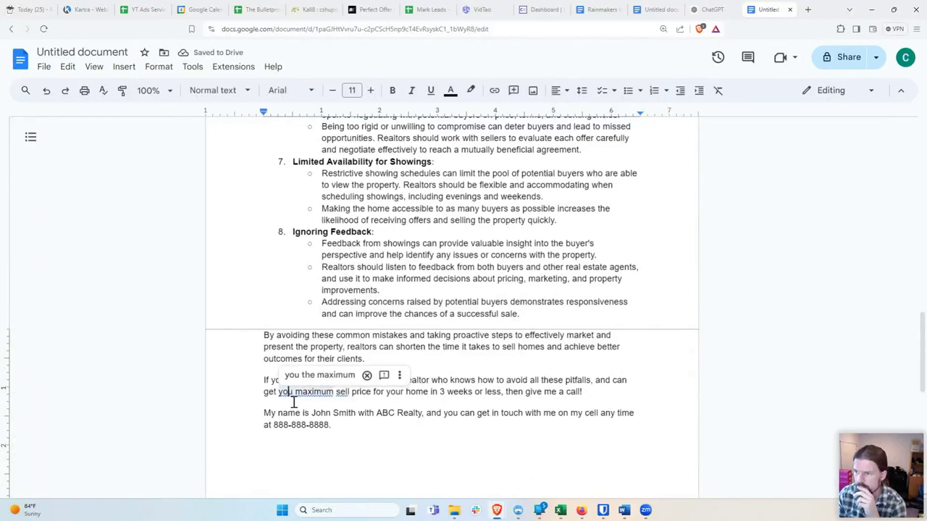
pyautogui.click(382, 428)
pyautogui.press('Return')
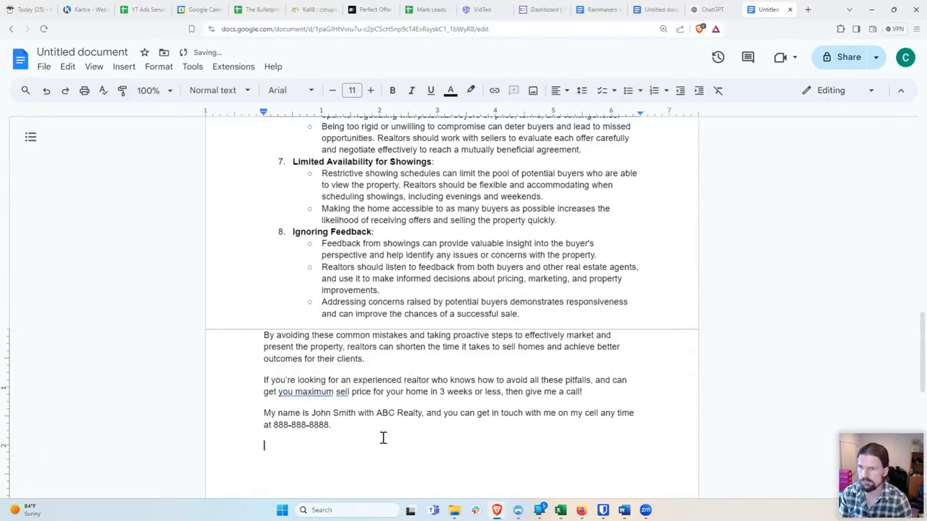
pyautogui.press('BackSpace')
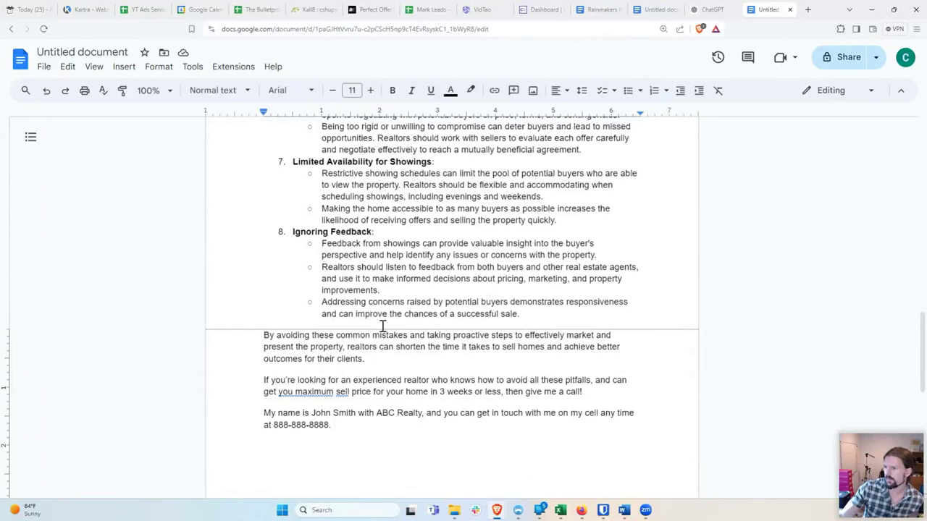
pyautogui.scroll(1, 382, 328)
pyautogui.scroll(2, 383, 328)
pyautogui.scroll(5, 383, 325)
pyautogui.scroll(5, 380, 329)
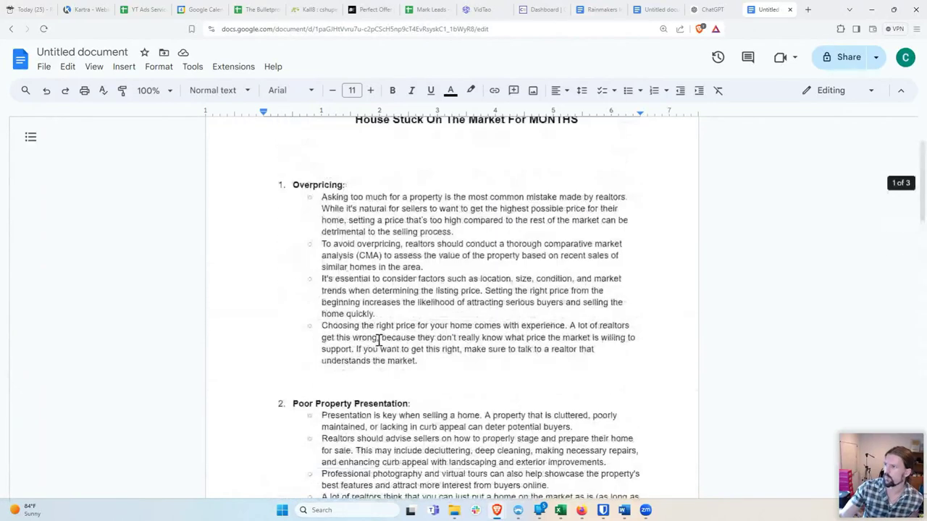
pyautogui.scroll(2, 378, 341)
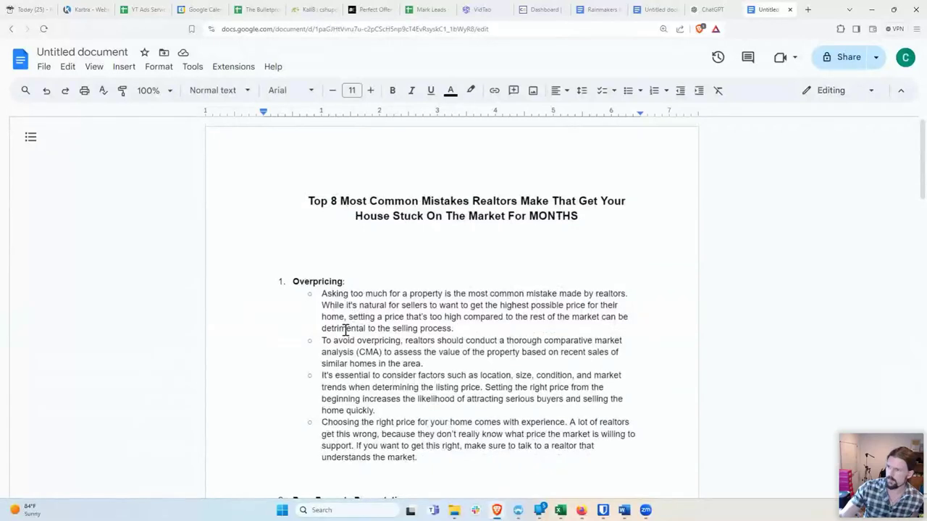
pyautogui.click(355, 245)
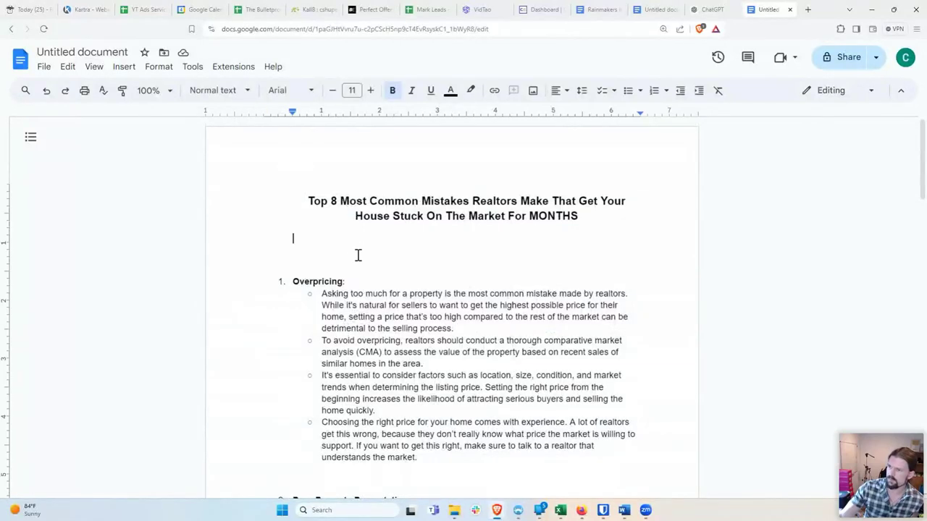
pyautogui.click(338, 260)
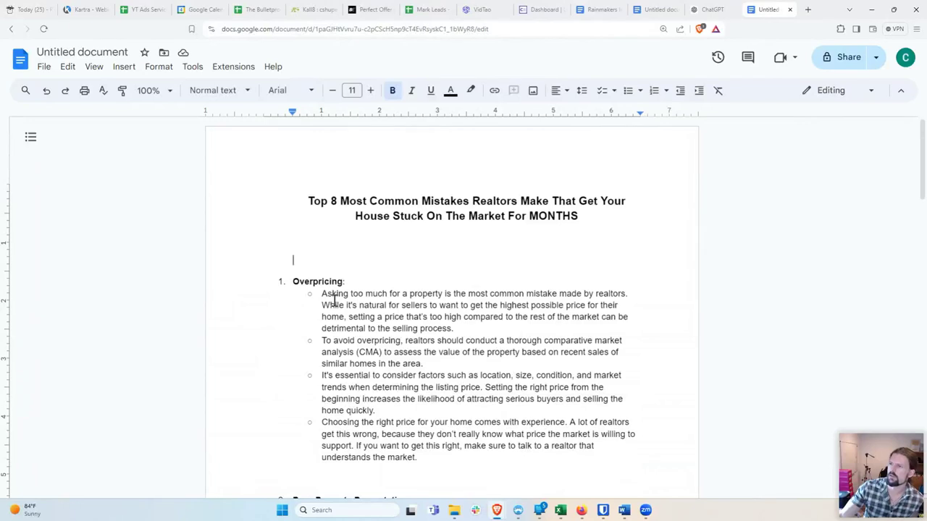
pyautogui.scroll(-1, 411, 291)
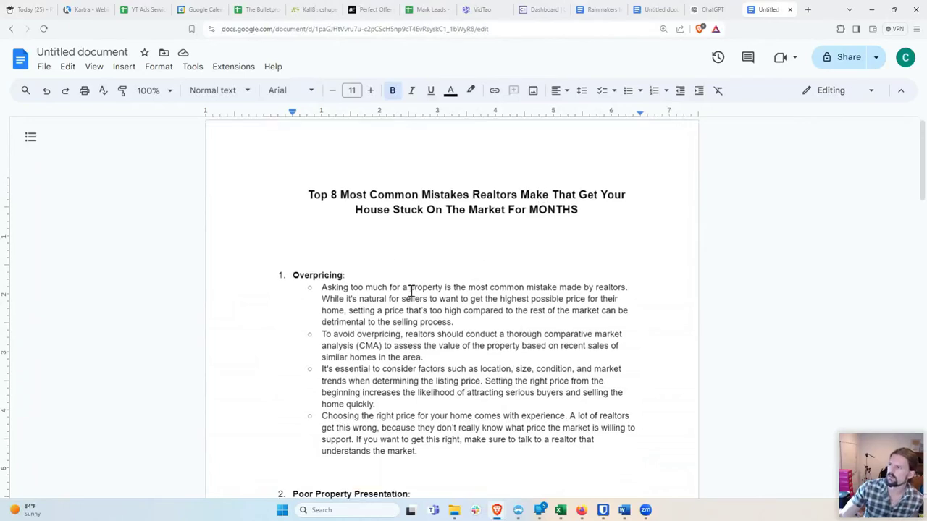
pyautogui.click(382, 233)
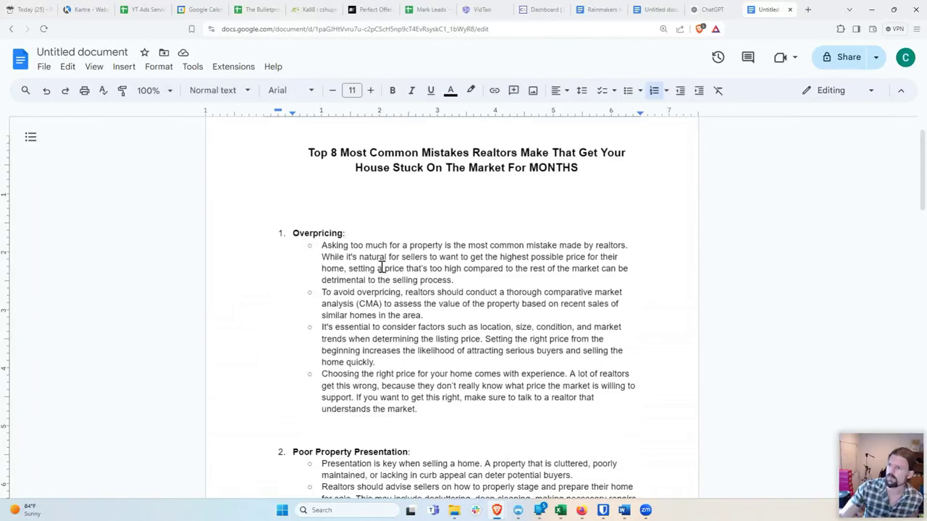
pyautogui.scroll(-3, 381, 267)
pyautogui.scroll(-5, 381, 267)
pyautogui.scroll(-5, 380, 267)
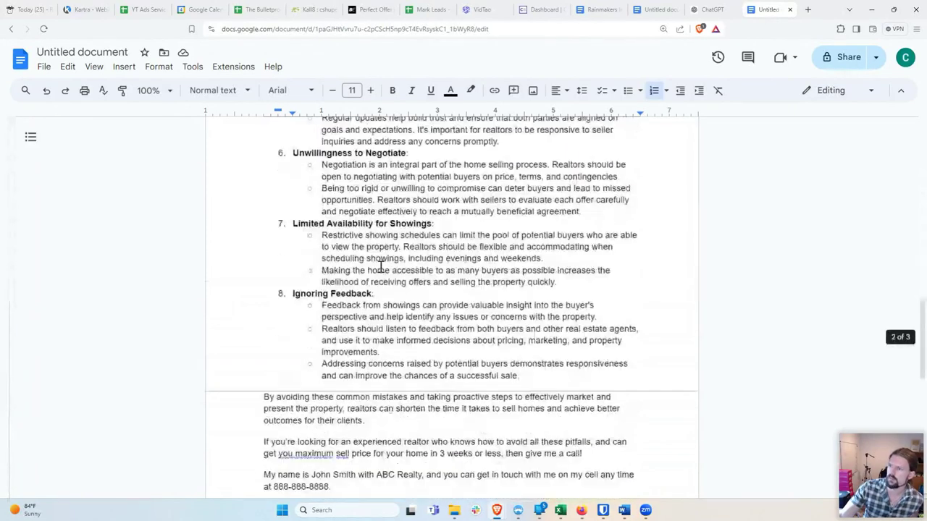
pyautogui.scroll(-1, 381, 267)
pyautogui.scroll(-3, 379, 266)
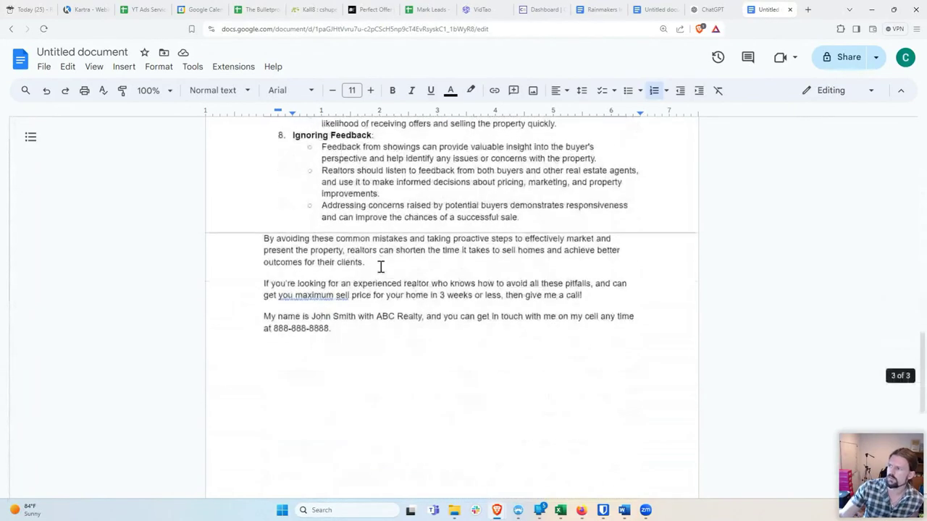
pyautogui.scroll(1, 405, 347)
pyautogui.click(415, 382)
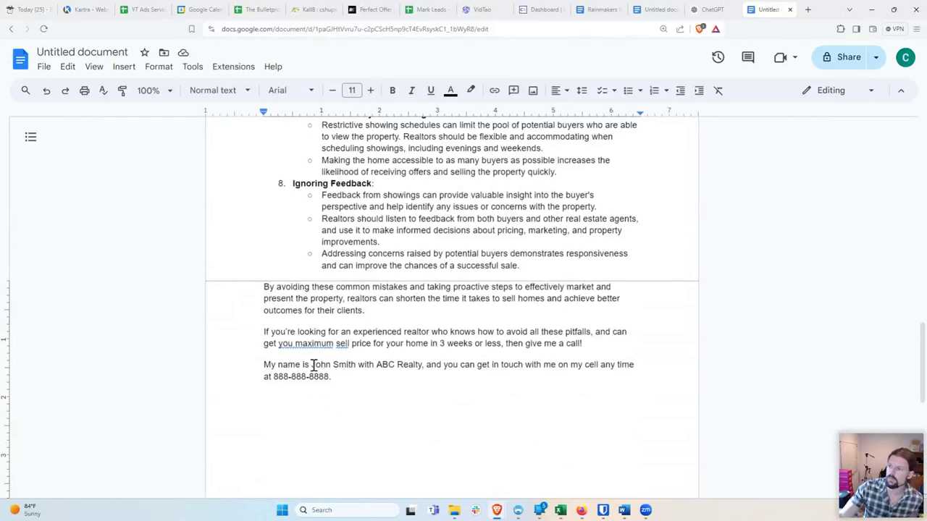
pyautogui.moveTo(311, 364); pyautogui.dragTo(420, 365)
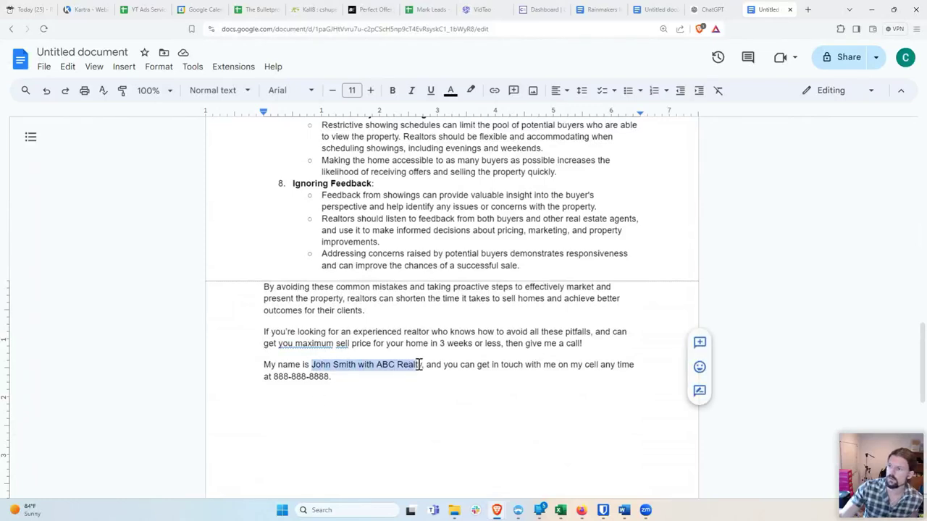
pyautogui.click(347, 390)
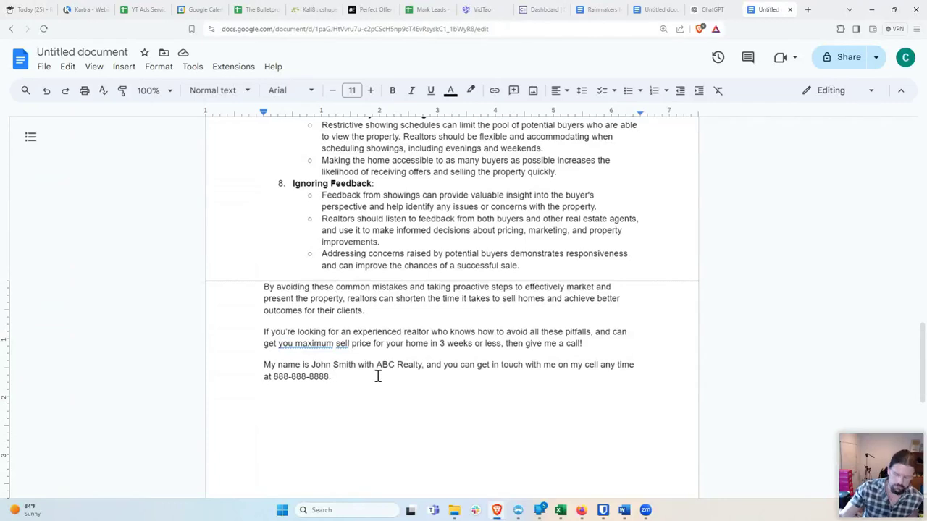
pyautogui.scroll(15, 378, 374)
pyautogui.scroll(7, 378, 374)
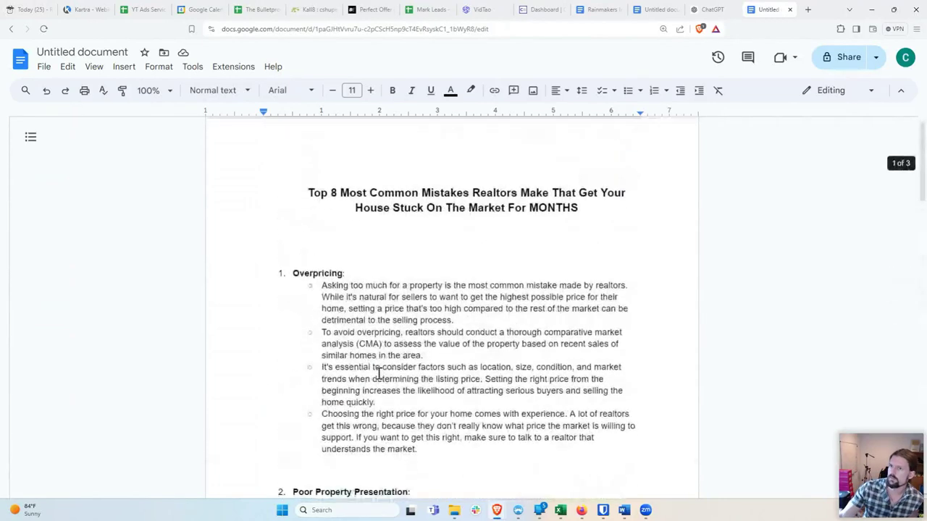
pyautogui.scroll(-5, 373, 358)
pyautogui.scroll(4, 373, 355)
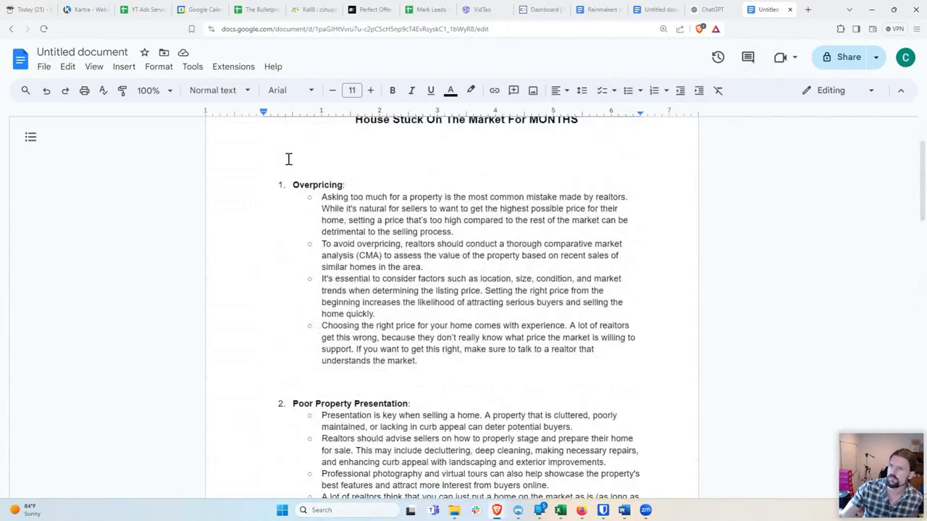
pyautogui.click(43, 67)
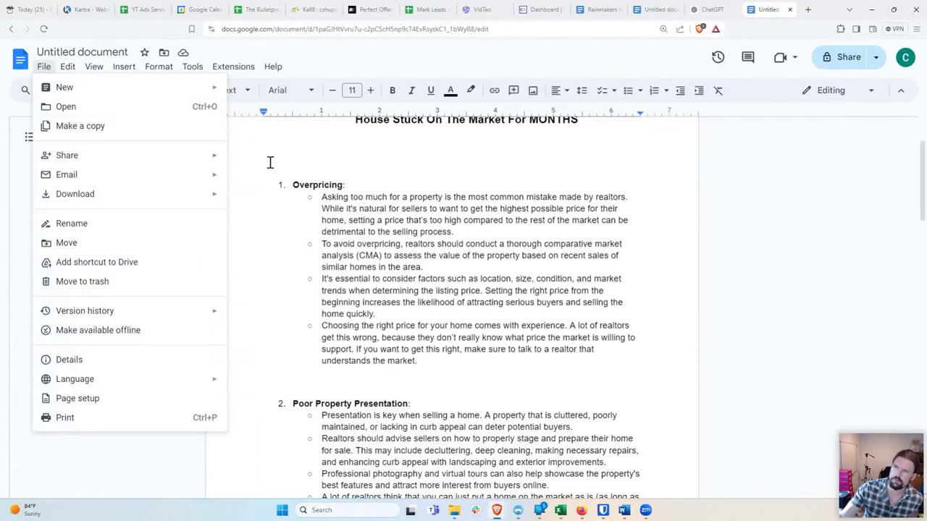
pyautogui.moveTo(75, 194)
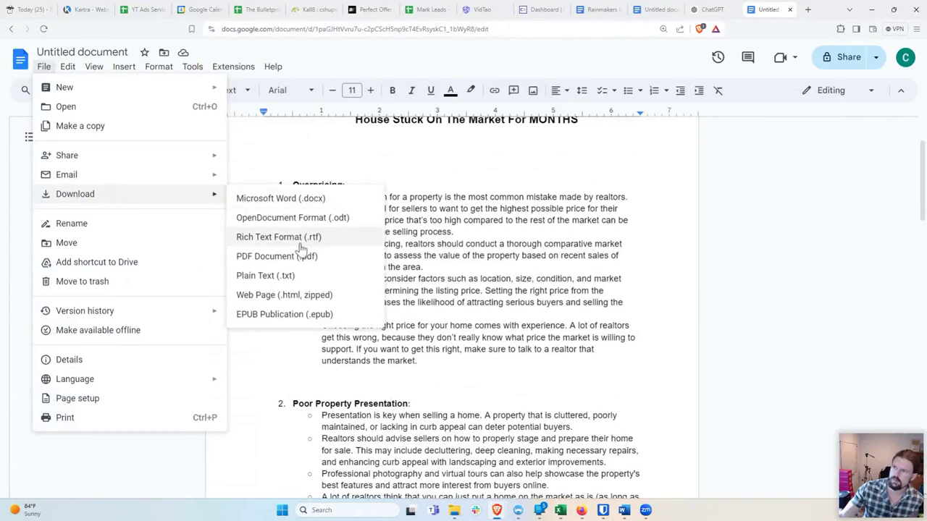
pyautogui.click(466, 302)
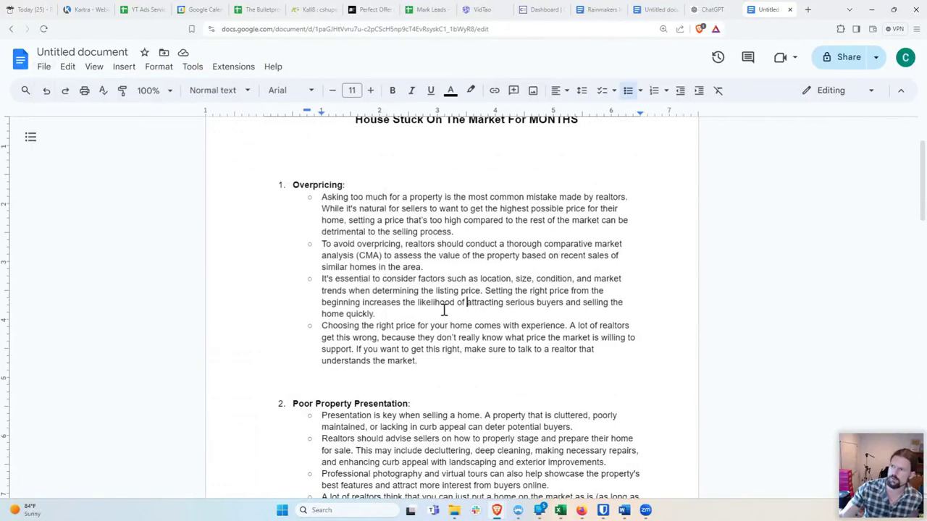
pyautogui.click(655, 10)
# Step: Add 'Save document to PDF' as outline step 8 and begin an 'HW:' line below
pyautogui.press('Return')
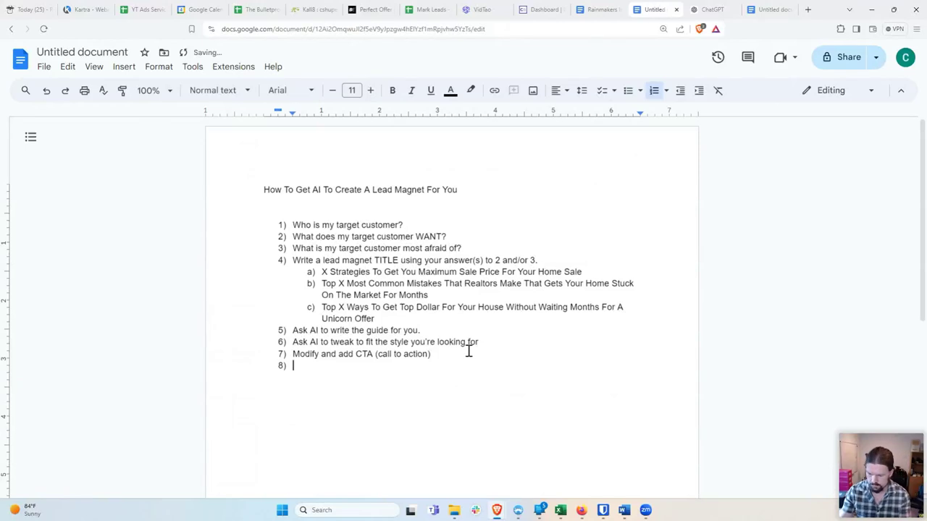
pyautogui.write('Save document')
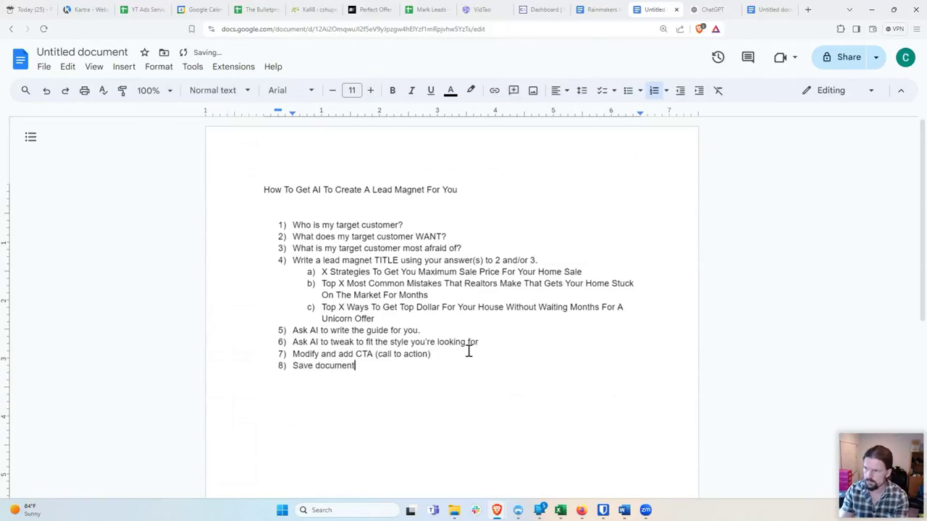
pyautogui.write(' to PDF')
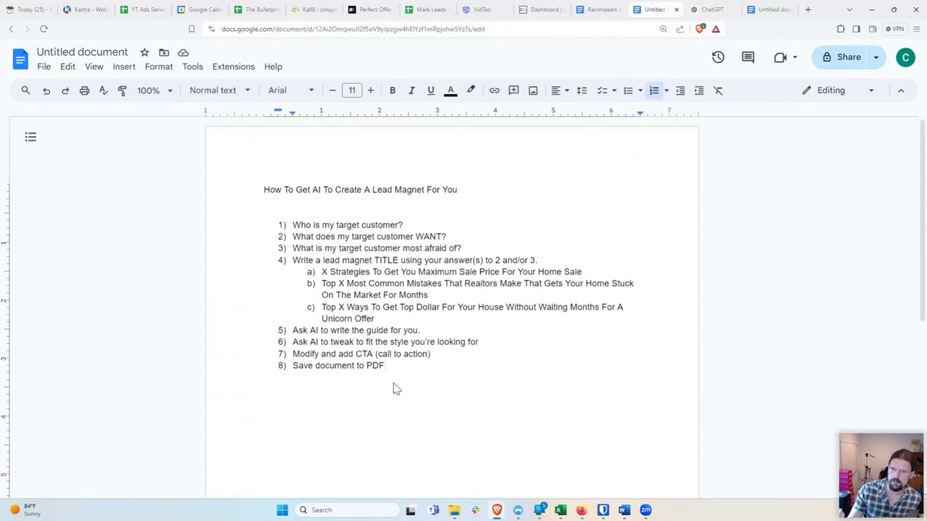
pyautogui.press('Return')
pyautogui.press('Return')
pyautogui.press('Return')
pyautogui.press('Return')
pyautogui.write('HW:')
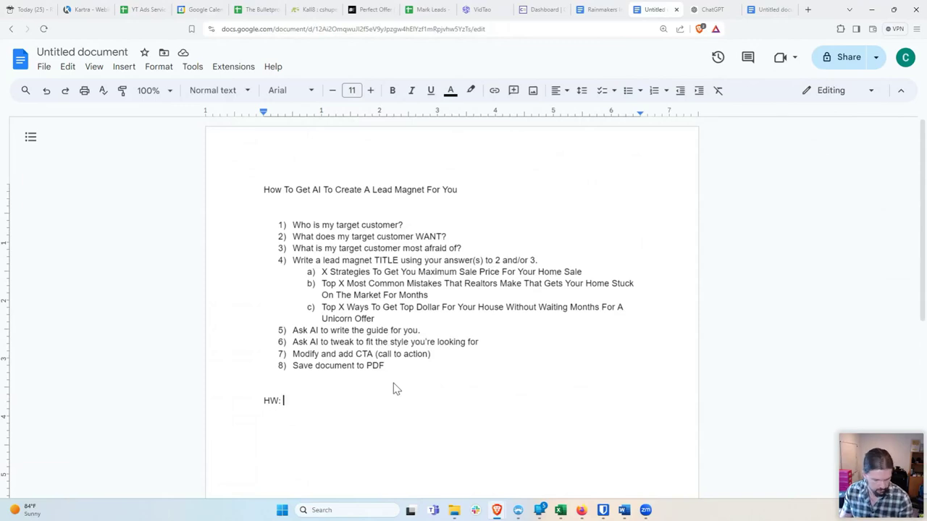
# Step: Write 'Do this process.' after HW: on the outline's homework line
pyautogui.write('Do this ')
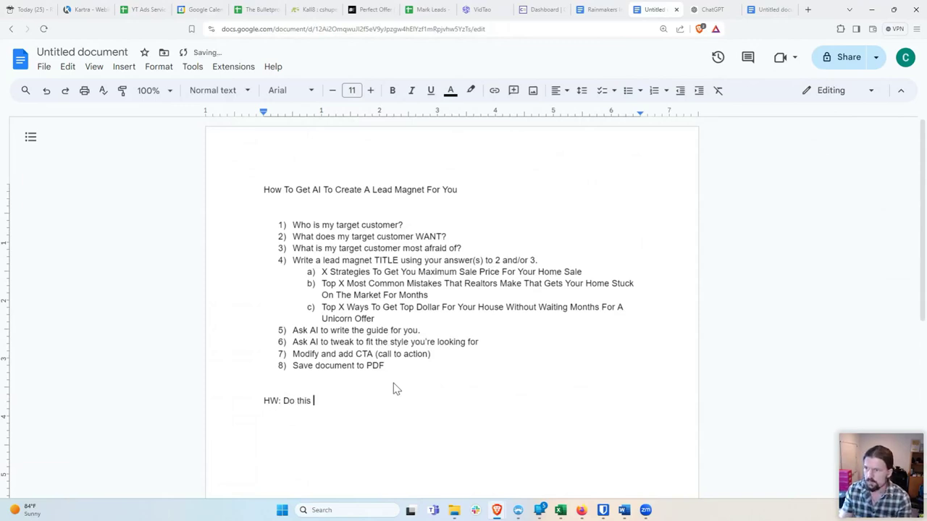
pyautogui.write('process.')
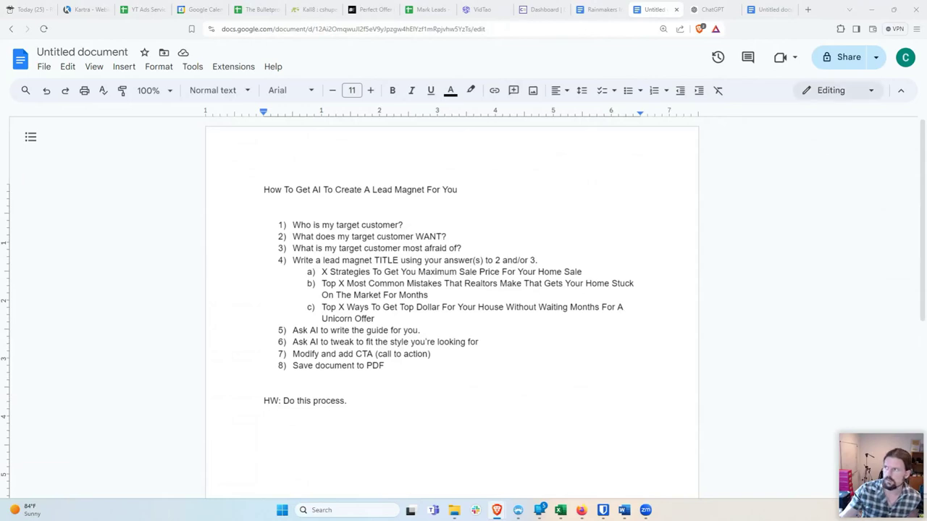
# Step: Switch to the Rainmakers Info Sheet and highlight the dominatethemarketplace.net/rainmakers meeting link
pyautogui.click(599, 15)
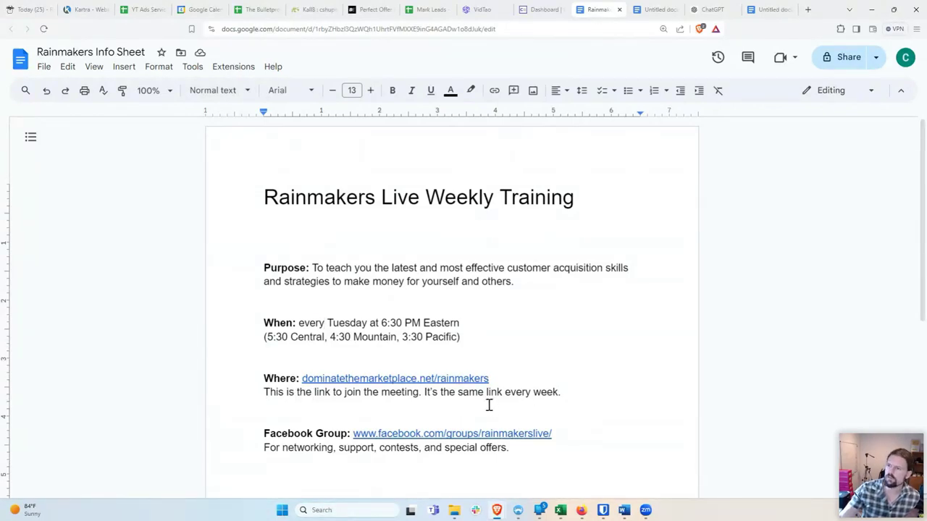
pyautogui.moveTo(498, 378); pyautogui.dragTo(302, 378)
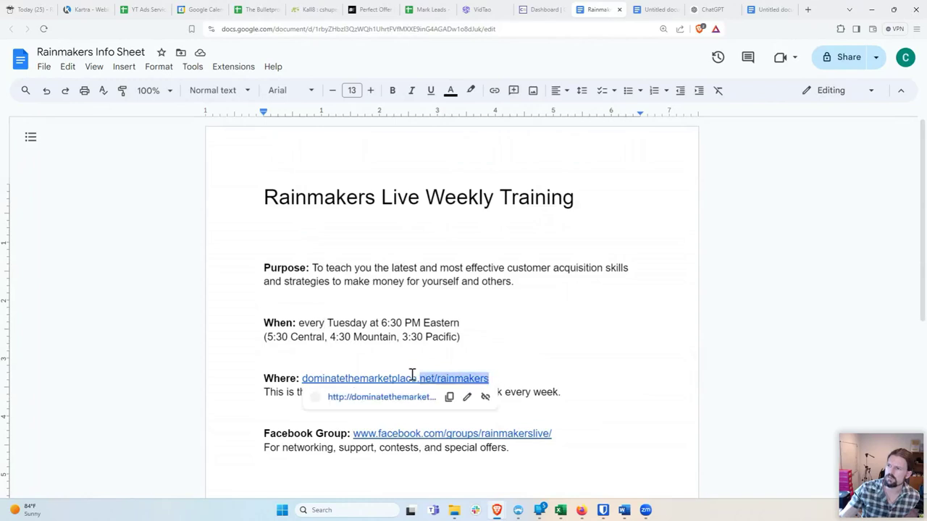
pyautogui.click(571, 394)
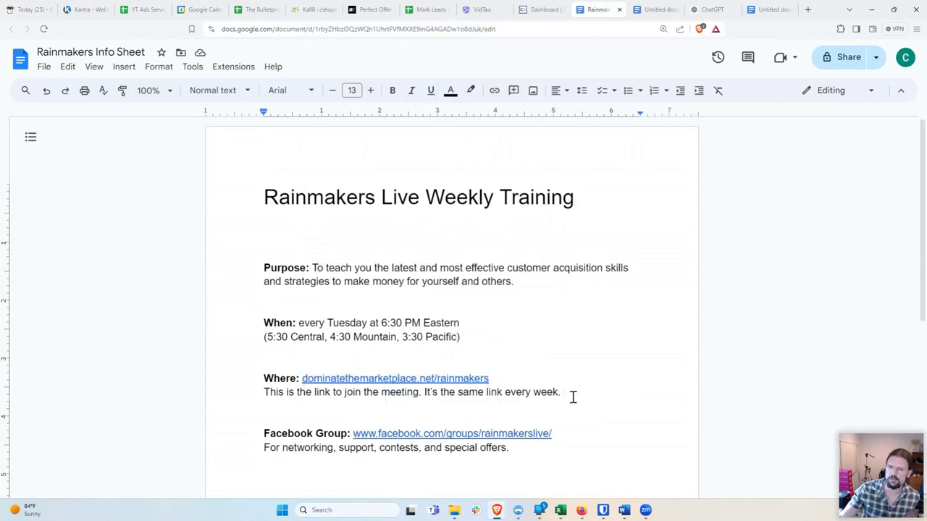